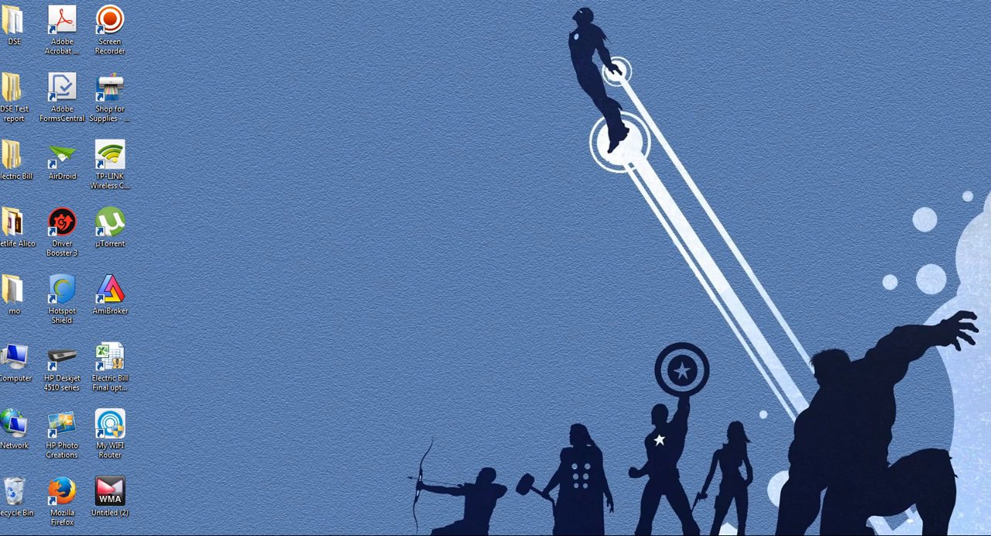
# - Switch to the web browser and load the Dhaka Stock Exchange site at dsebd.org
pyautogui.moveTo(242, 535)
pyautogui.click(288, 519)
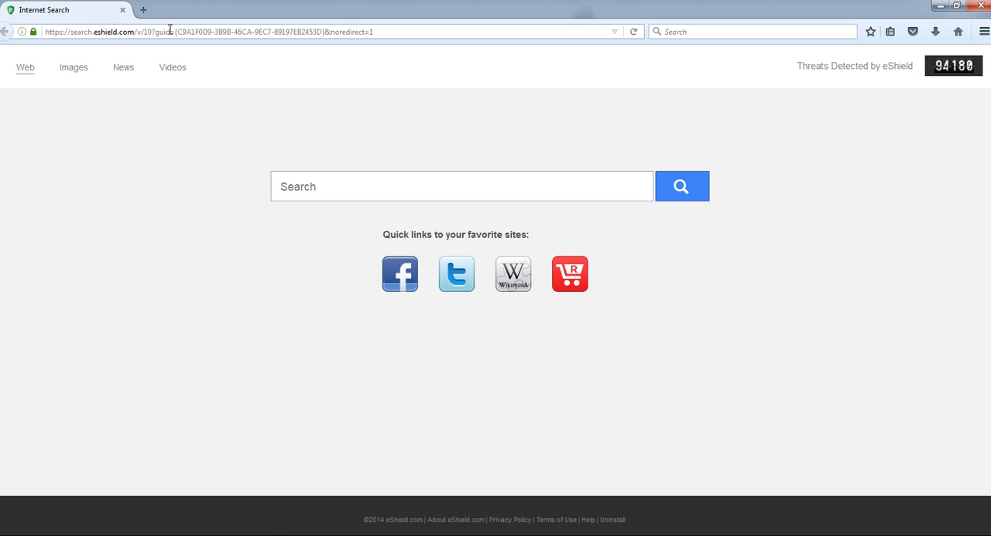
pyautogui.click(595, 32)
pyautogui.write('dsebd.org/')
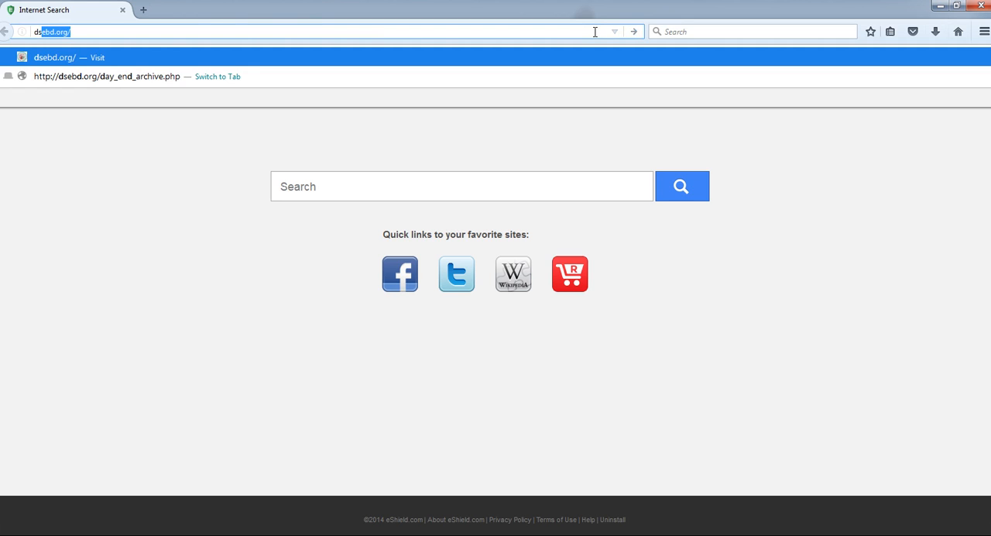
pyautogui.press('Return')
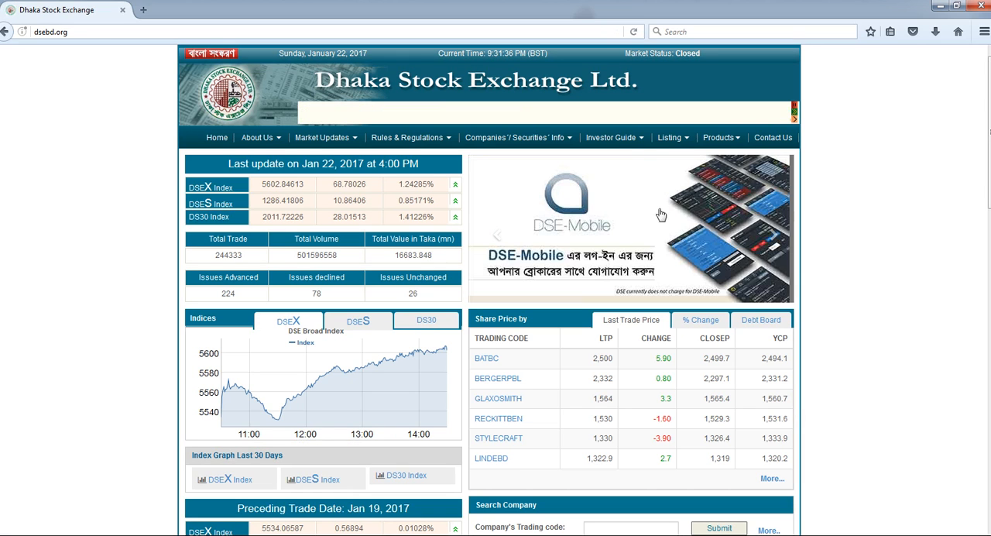
# - Open the Data Archive page from the Dhaka Stock Exchange home page
pyautogui.scroll(-4, 406, 339)
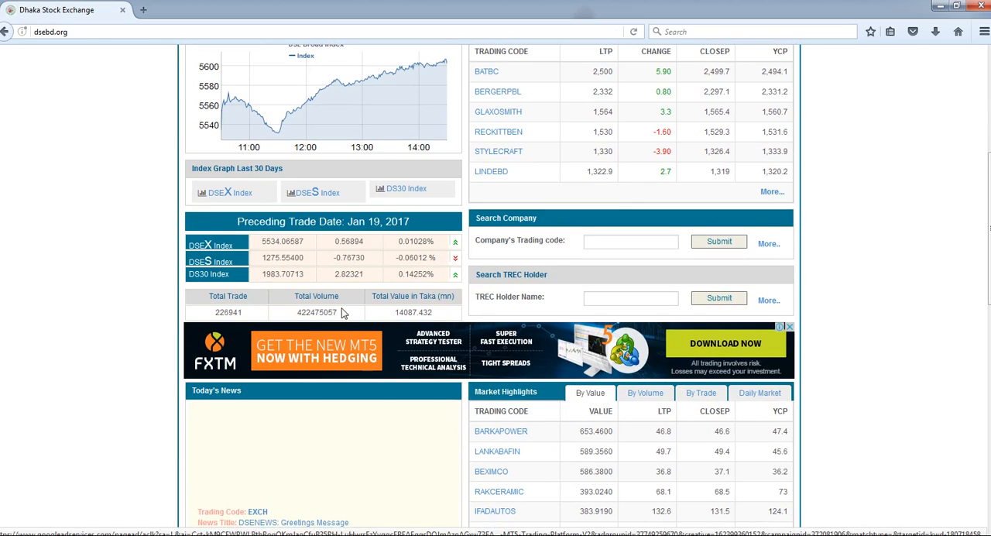
pyautogui.scroll(-4, 403, 336)
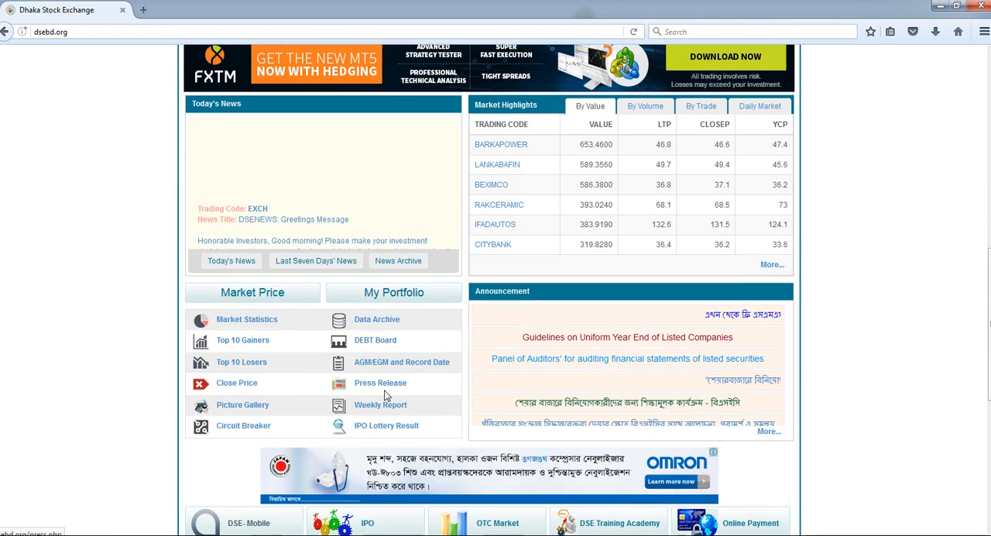
pyautogui.click(376, 324)
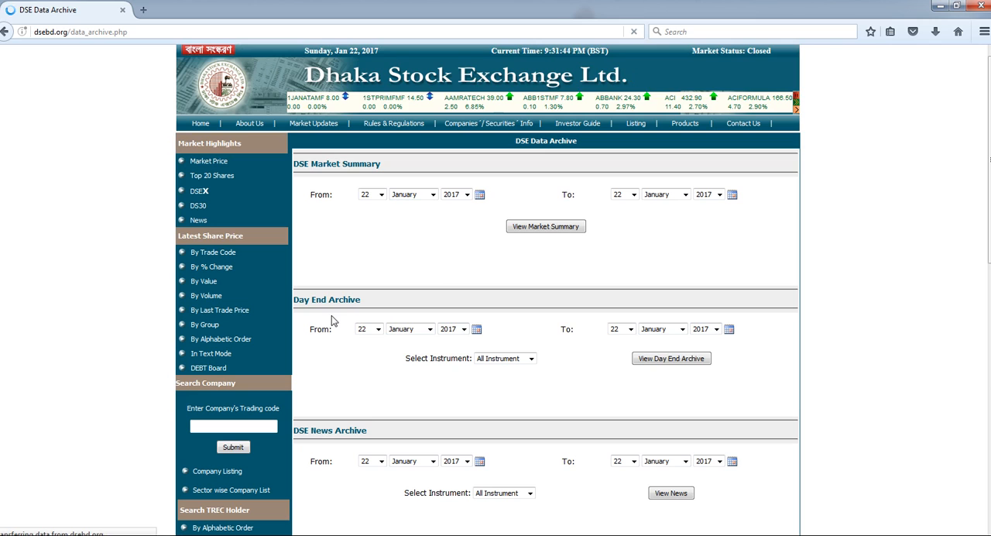
# - Examine the archive sections and the years offered for the Day End Archive's start date
pyautogui.scroll(-1, 402, 418)
pyautogui.scroll(-1, 402, 418)
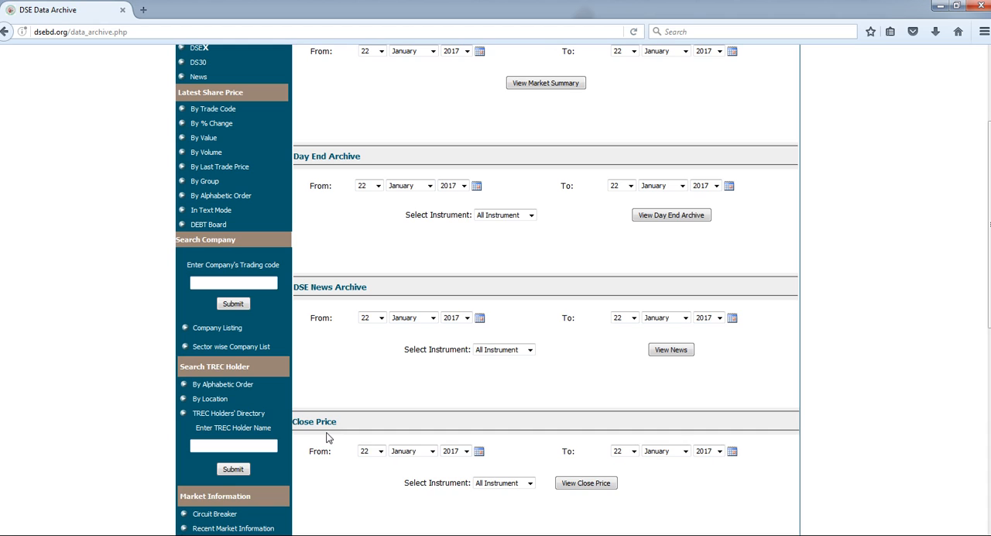
pyautogui.scroll(-5, 326, 438)
pyautogui.scroll(5, 331, 429)
pyautogui.click(463, 189)
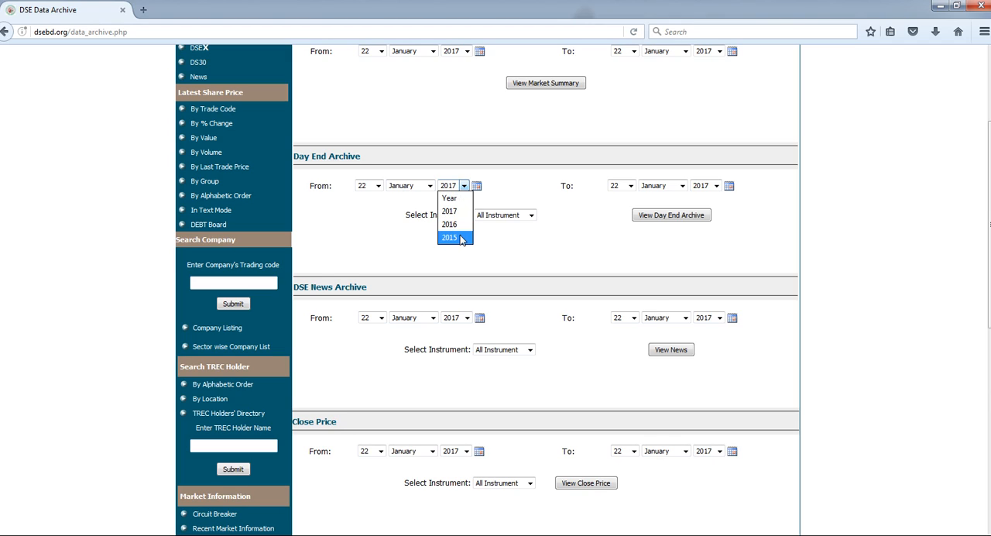
pyautogui.click(372, 250)
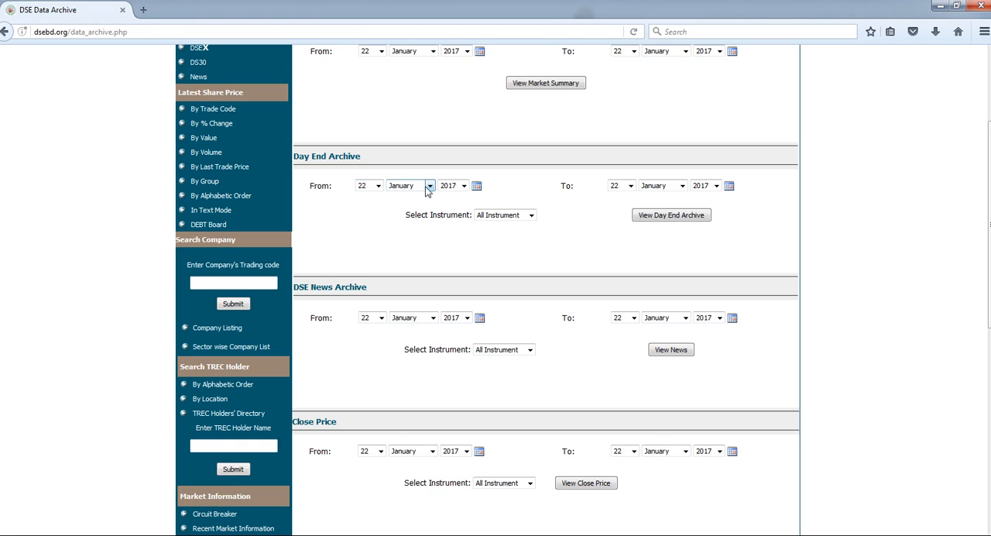
pyautogui.click(463, 185)
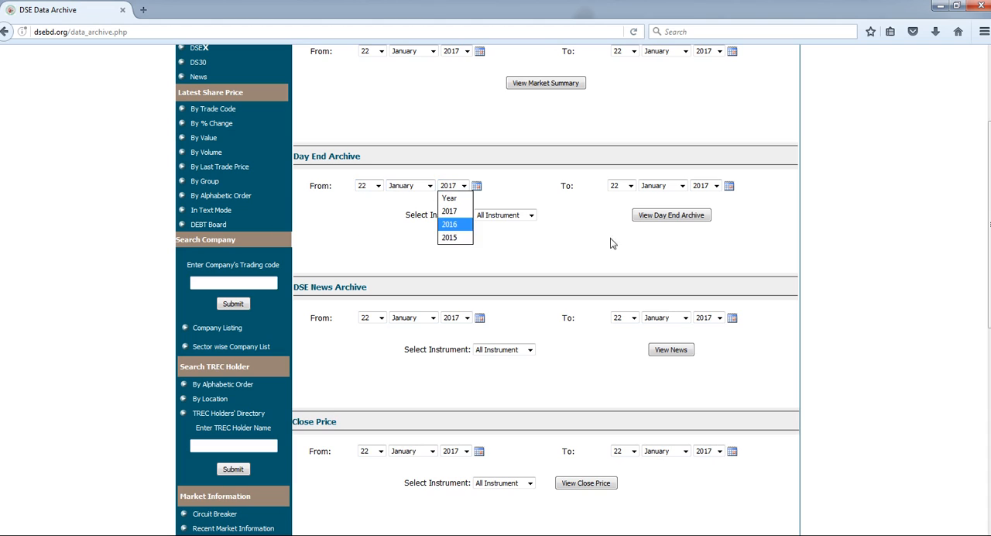
pyautogui.click(520, 246)
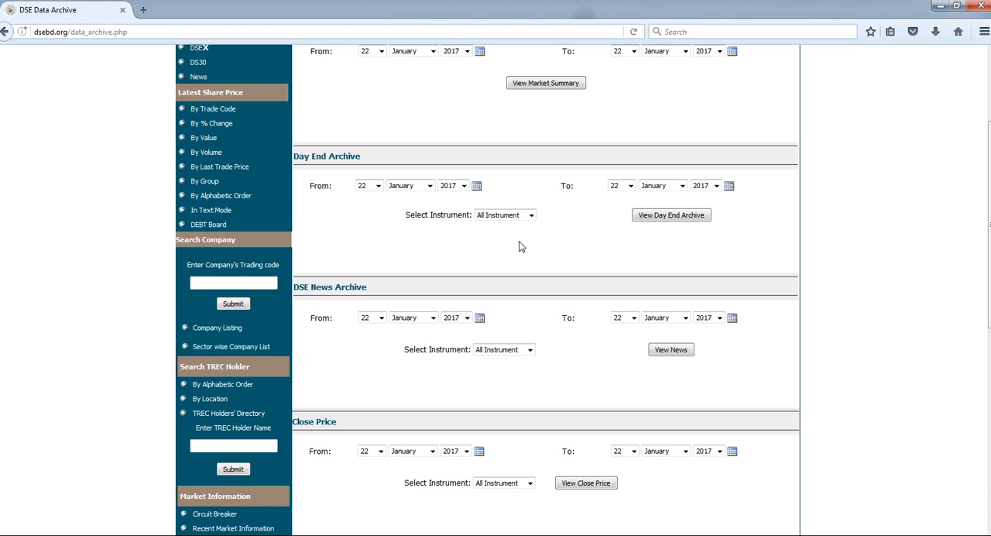
# - Set the Day End Archive's start date to 1 December 2016
pyautogui.click(378, 186)
pyautogui.scroll(1, 379, 279)
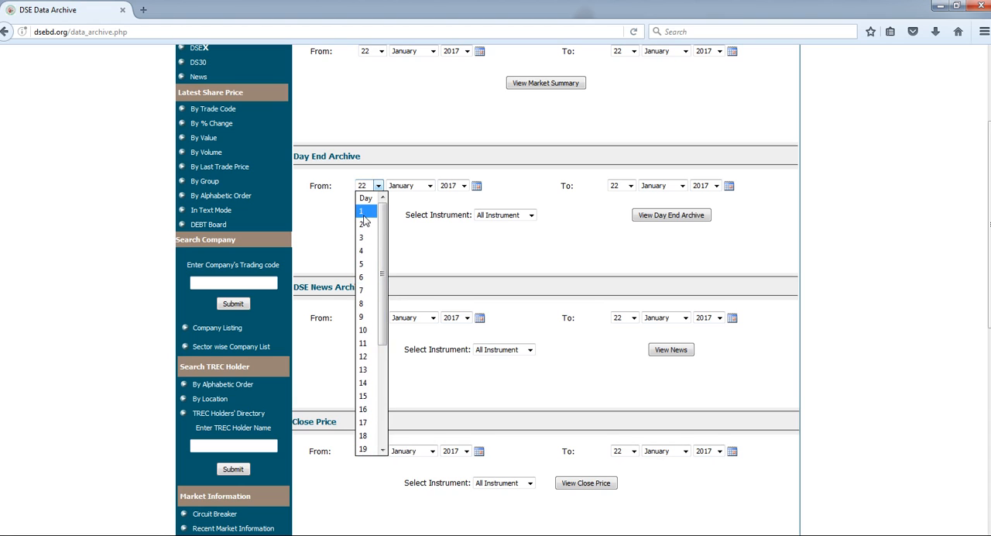
pyautogui.click(364, 215)
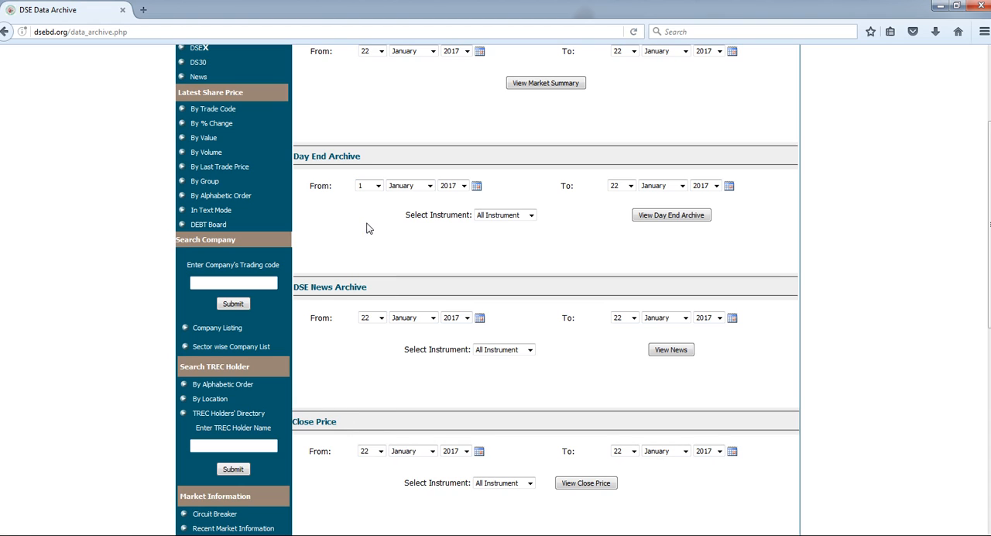
pyautogui.click(428, 186)
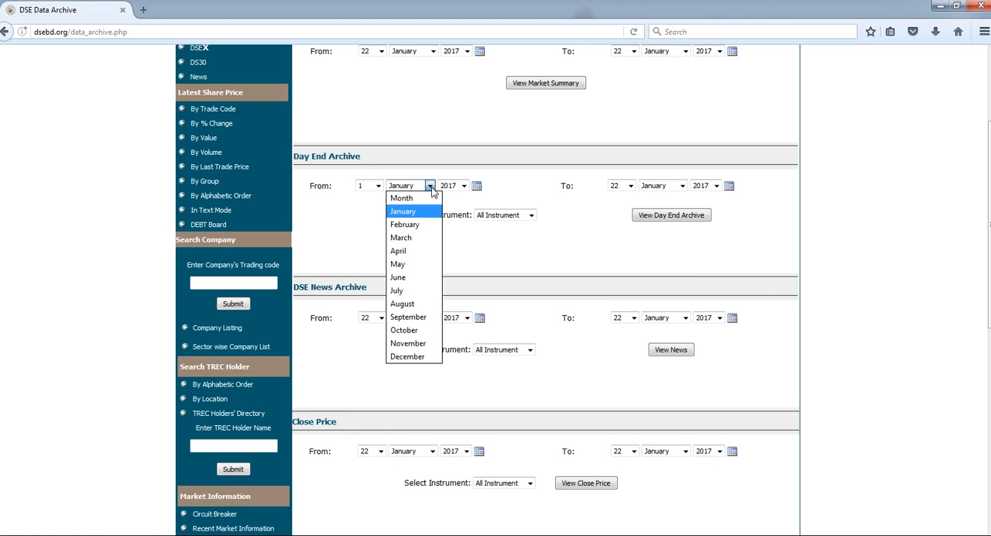
pyautogui.click(408, 356)
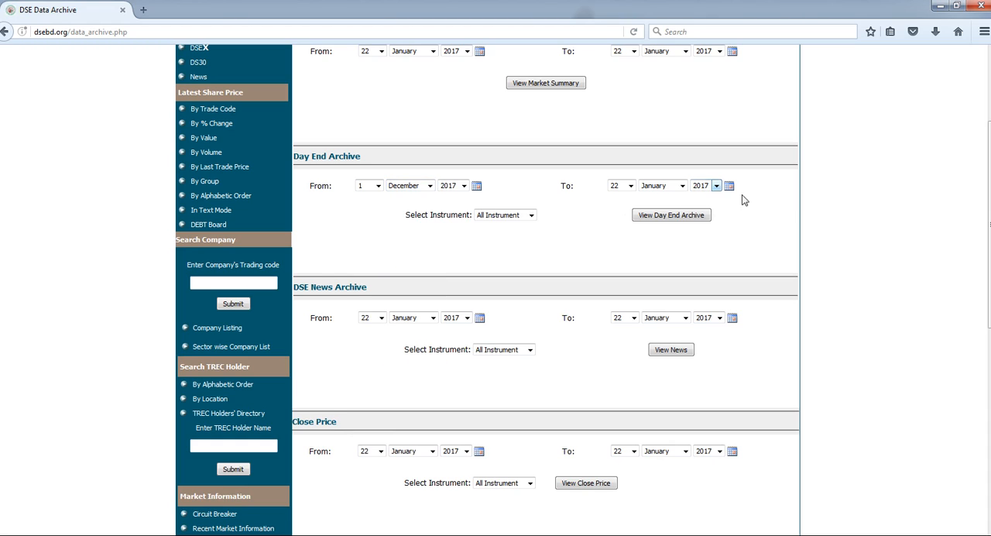
pyautogui.click(463, 186)
pyautogui.click(460, 224)
# - Choose All Instrument for the Day End Archive and request the archive view
pyautogui.click(531, 216)
pyautogui.scroll(-15, 518, 325)
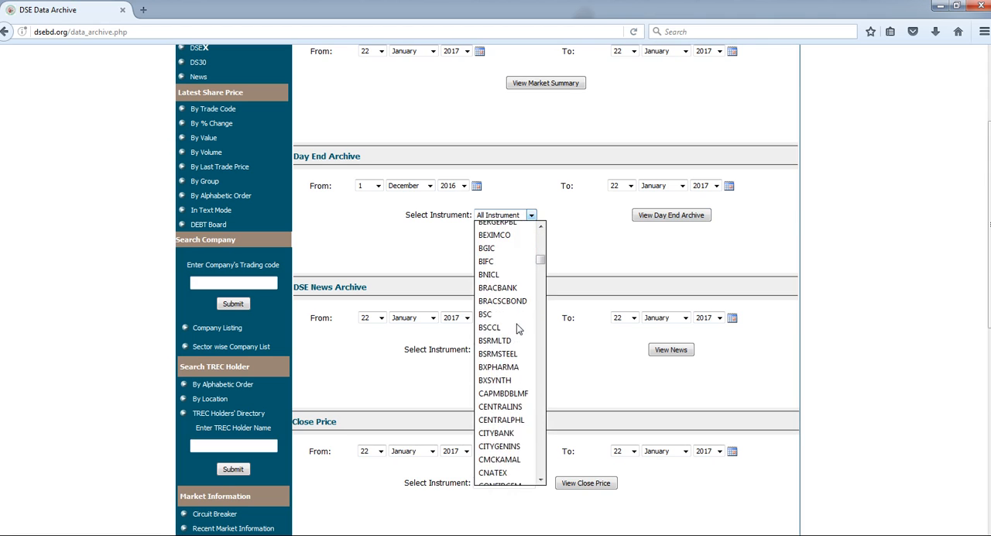
pyautogui.scroll(-12, 518, 329)
pyautogui.scroll(9, 513, 344)
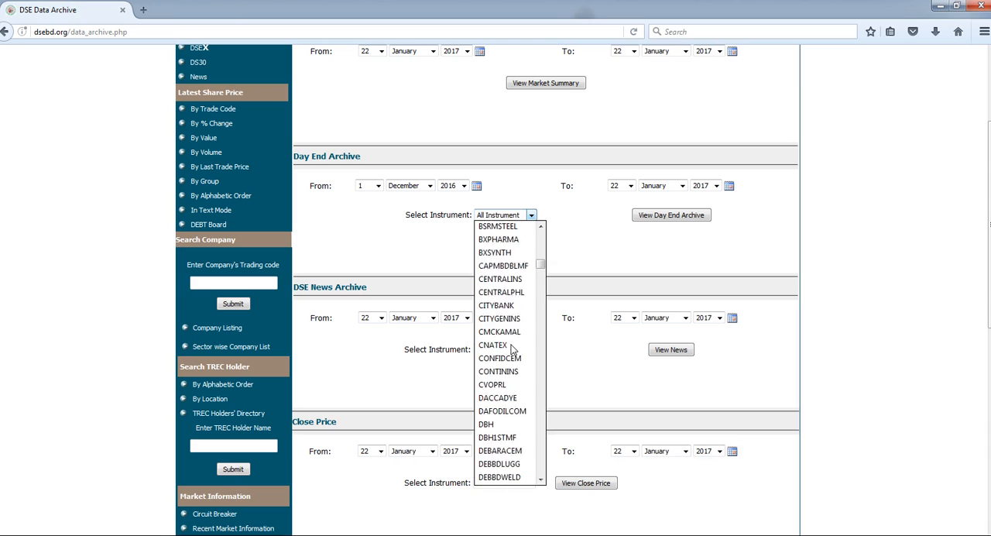
pyautogui.scroll(15, 512, 347)
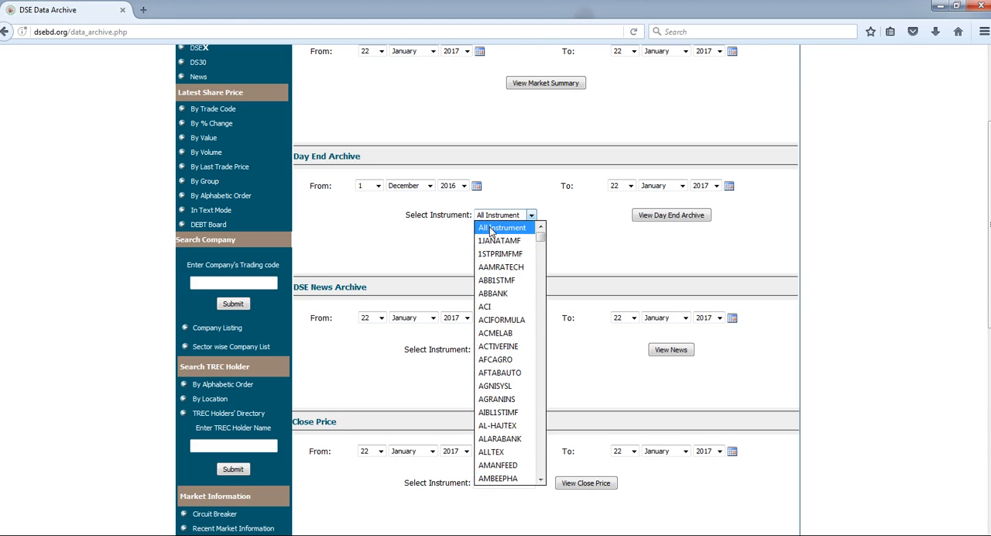
pyautogui.click(490, 230)
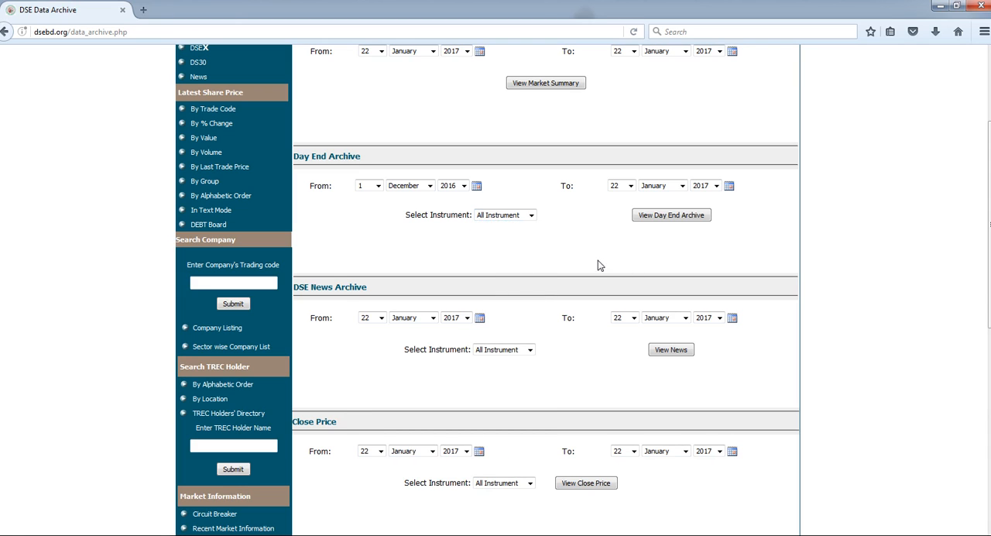
pyautogui.click(678, 215)
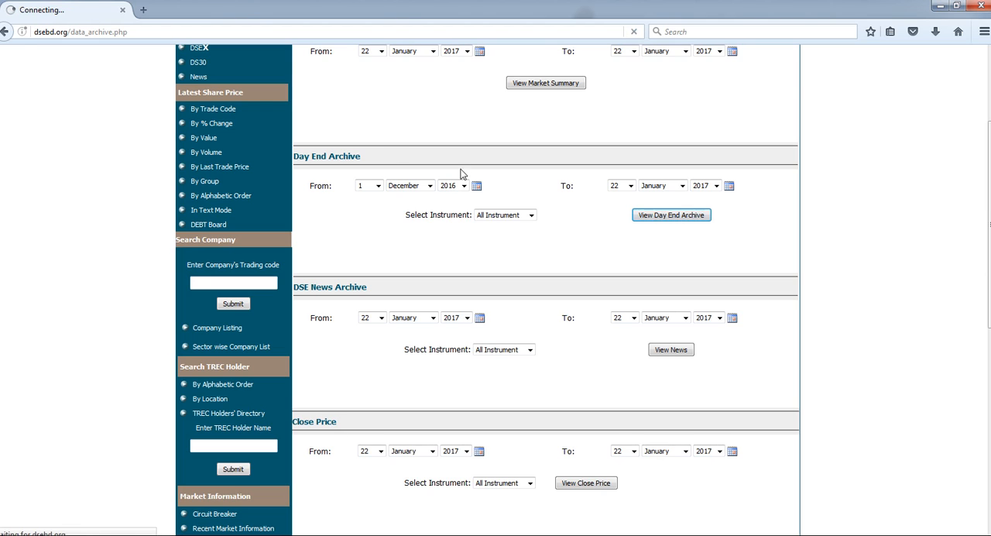
# - Switch to the browser window with the already loaded day end summary and examine its price rows across the trading codes
pyautogui.click(186, 534)
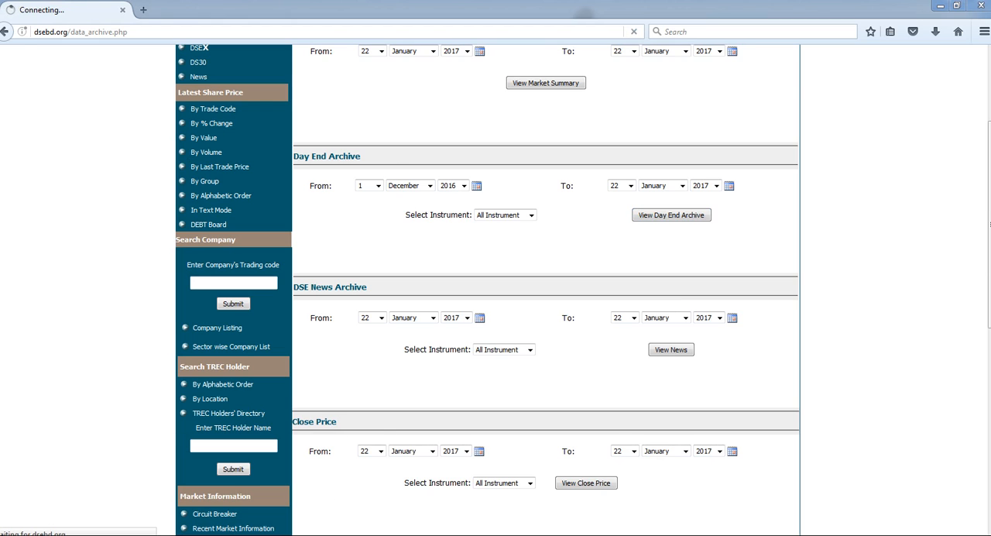
pyautogui.click(226, 478)
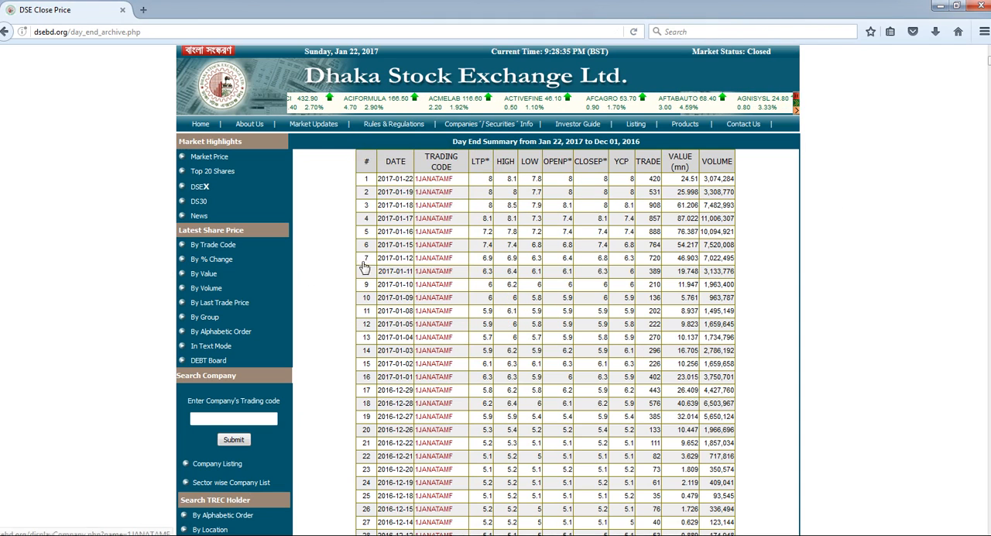
pyautogui.scroll(-1, 621, 254)
pyautogui.scroll(-5, 621, 254)
pyautogui.scroll(5, 622, 256)
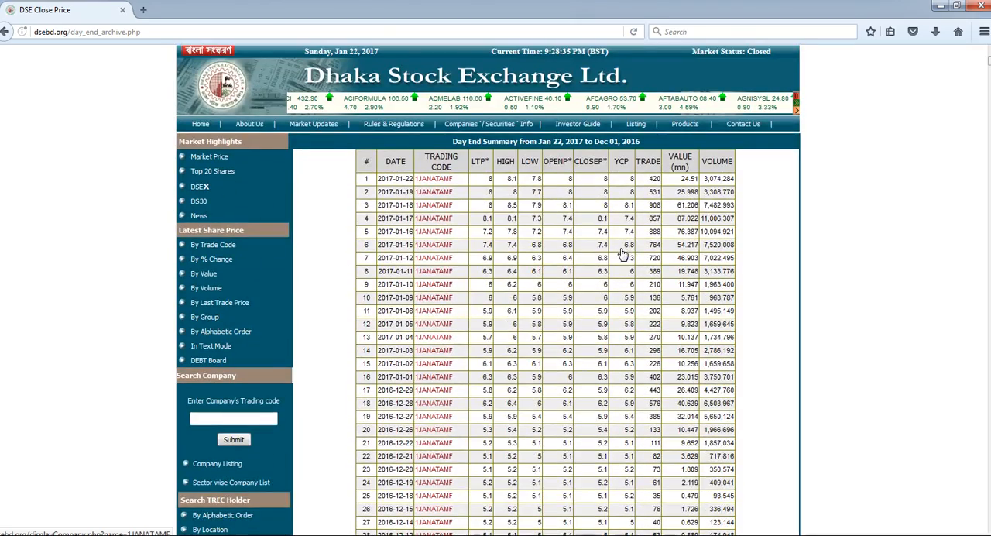
pyautogui.scroll(-5, 675, 371)
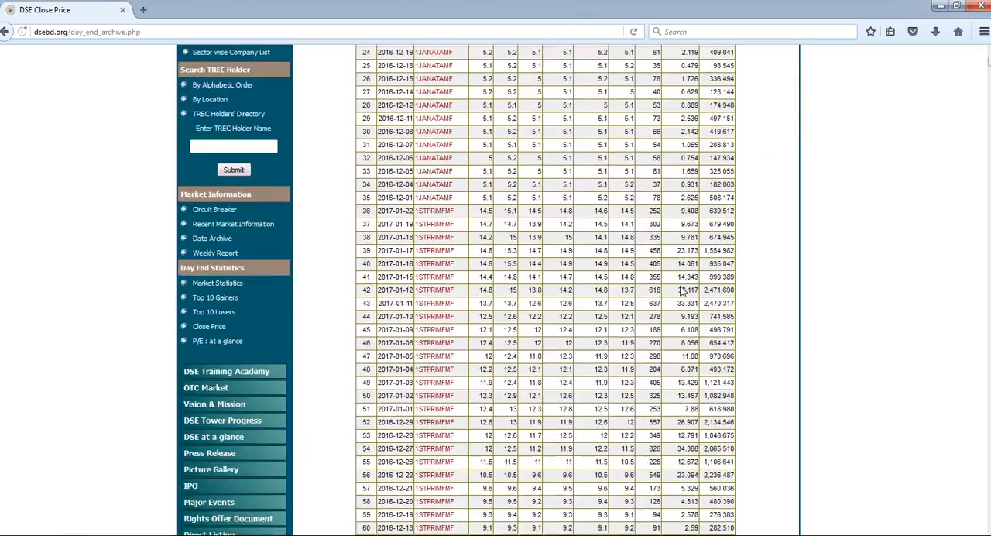
pyautogui.scroll(-1, 682, 291)
pyautogui.scroll(5, 682, 291)
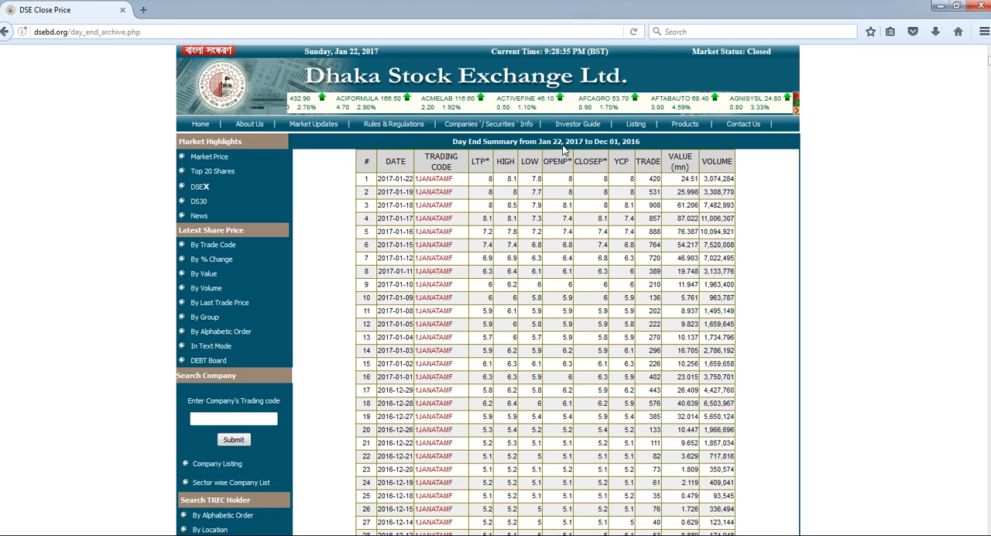
pyautogui.scroll(-5, 580, 328)
pyautogui.scroll(-10, 581, 329)
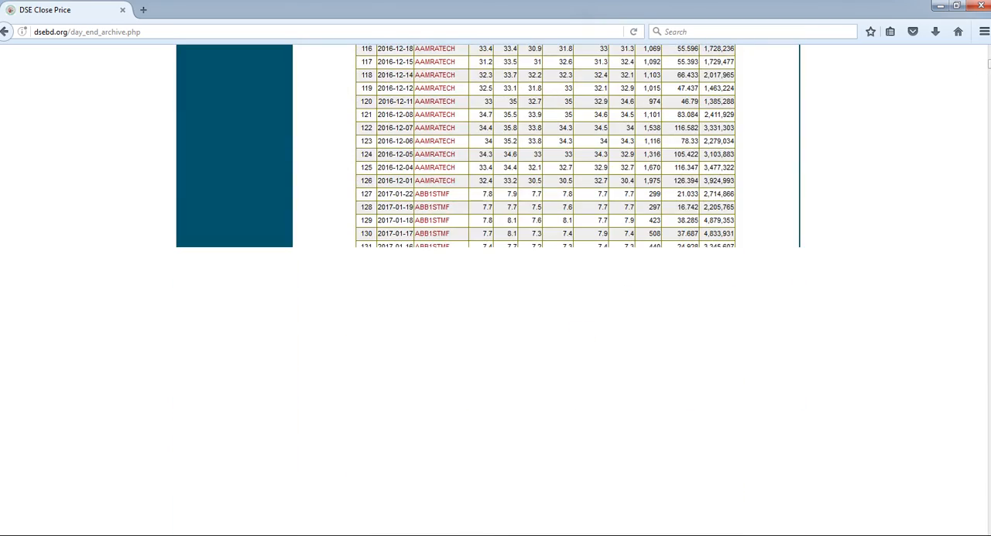
pyautogui.scroll(10, 734, 185)
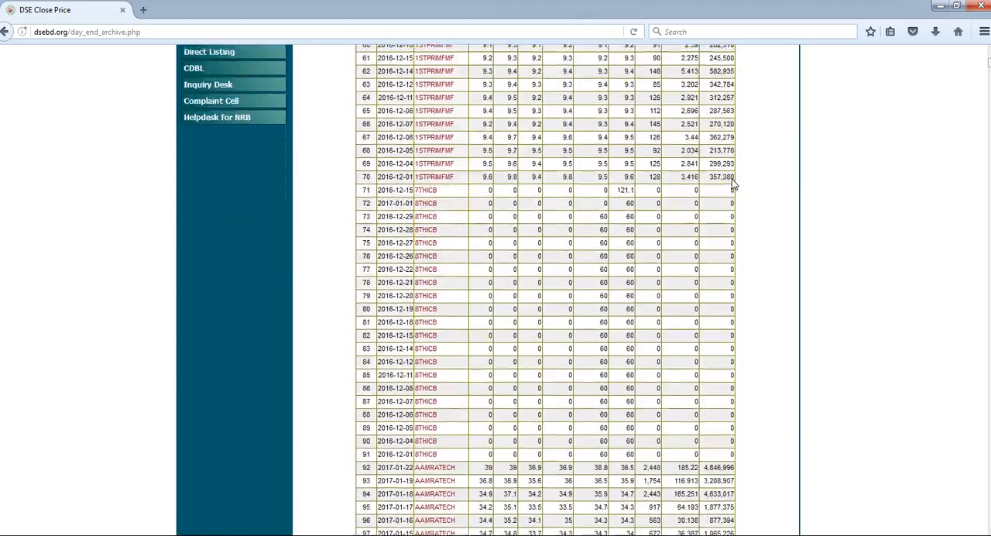
pyautogui.scroll(-5, 733, 184)
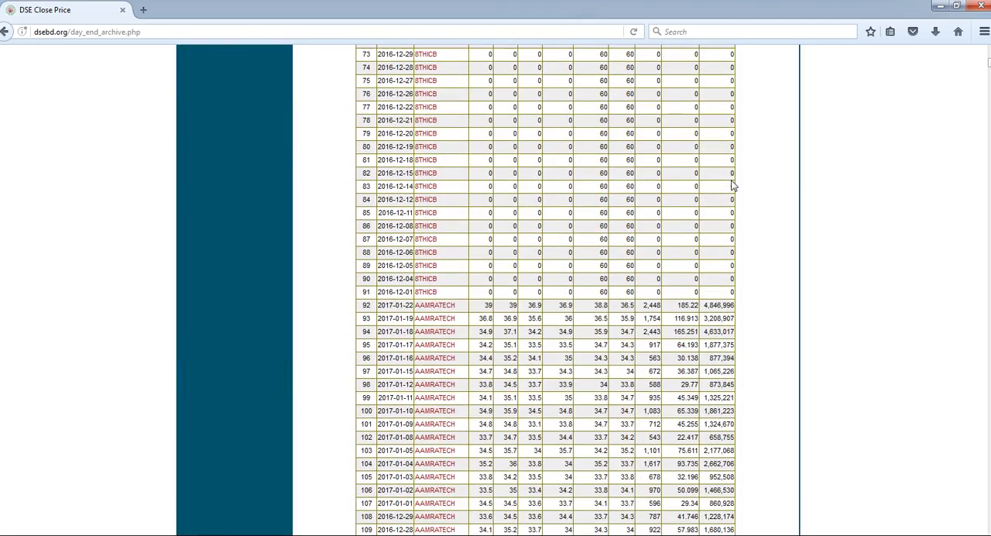
pyautogui.scroll(-10, 734, 184)
pyautogui.scroll(15, 732, 186)
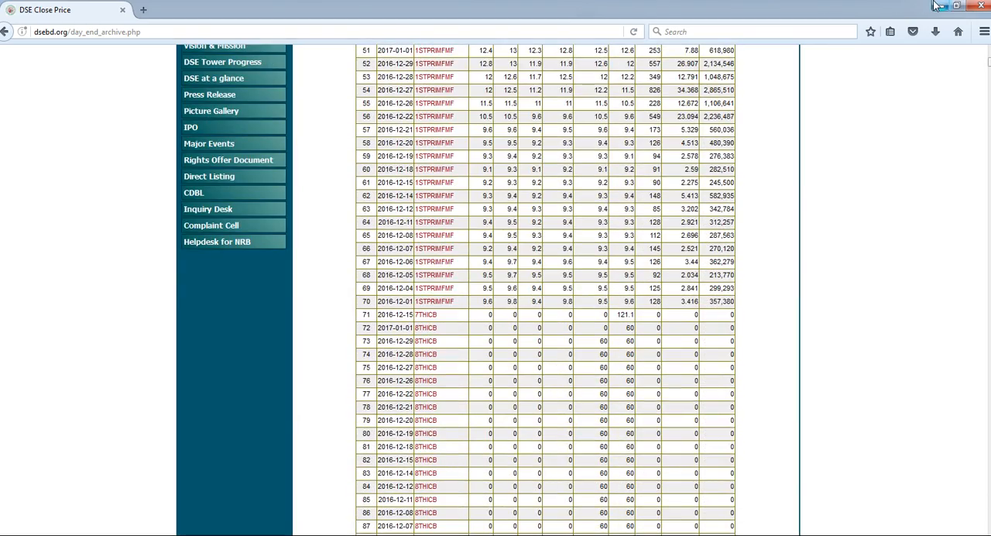
# - Minimize the preloaded window, scan the newly loaded day end summary, and switch windows to examine rows further down the table
pyautogui.click(936, 6)
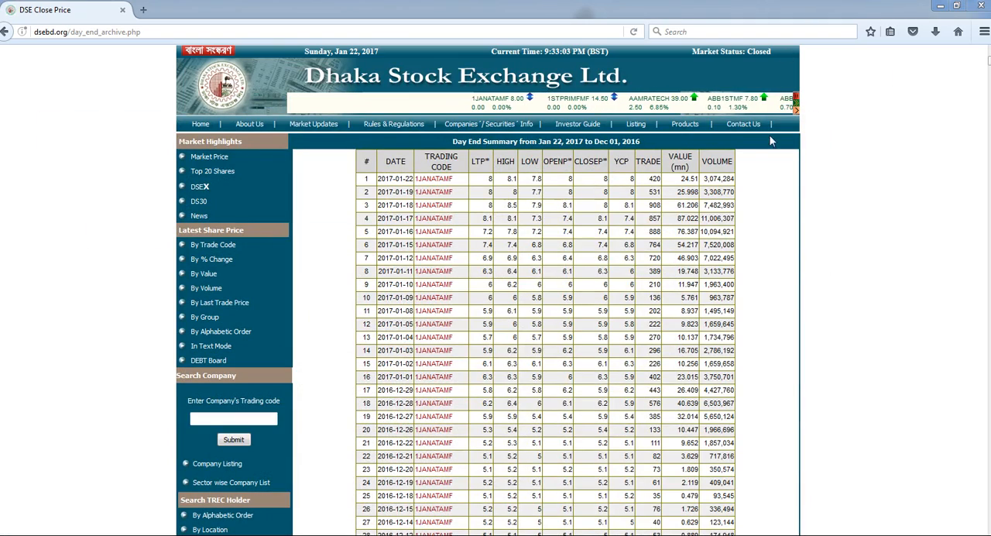
pyautogui.scroll(-6, 773, 307)
pyautogui.scroll(-15, 773, 307)
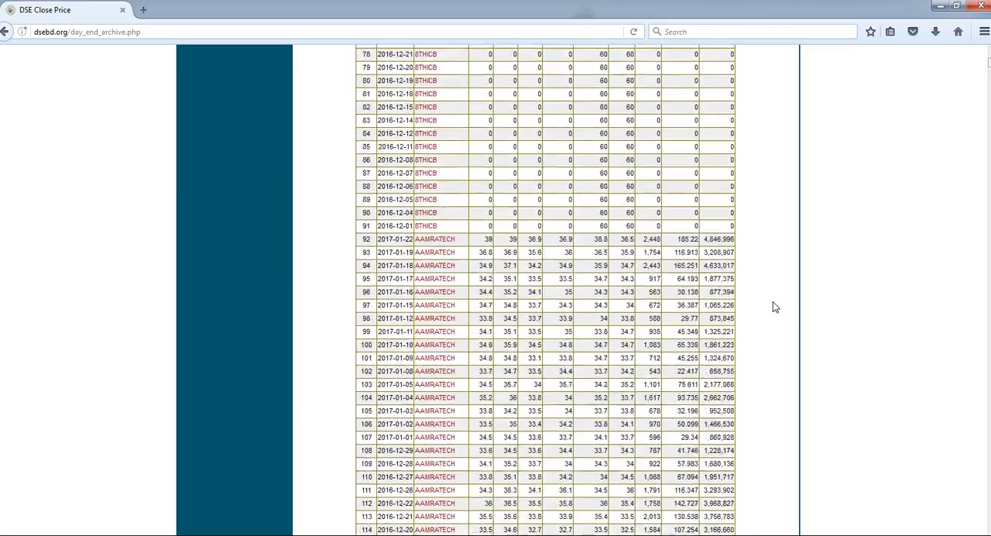
pyautogui.scroll(10, 769, 305)
pyautogui.scroll(-2, 573, 360)
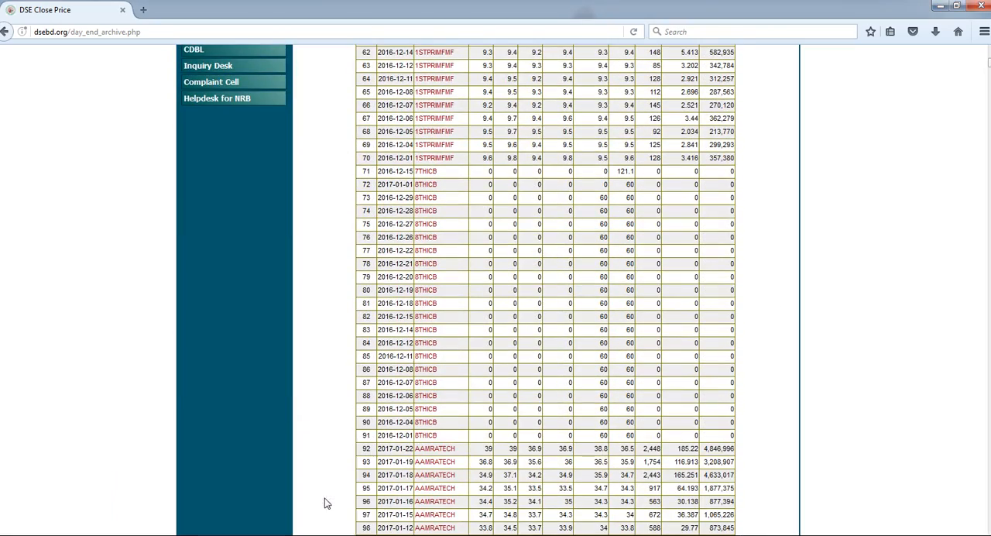
pyautogui.click(188, 511)
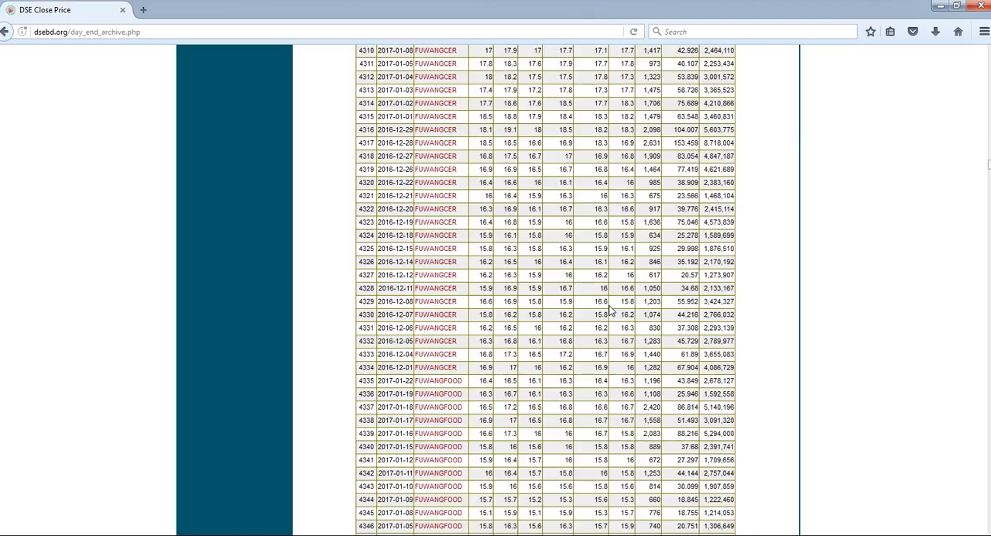
pyautogui.scroll(-5, 610, 310)
pyautogui.scroll(-20, 609, 309)
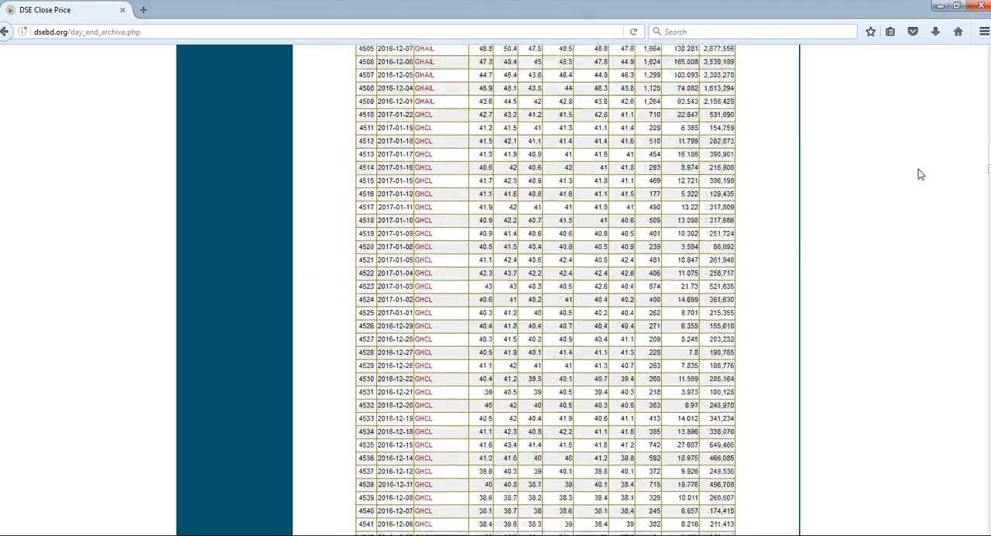
# - Select the whole day end summary from its column header row through the end of the page
pyautogui.moveTo(990, 169); pyautogui.dragTo(989, 526)
pyautogui.moveTo(989, 449); pyautogui.dragTo(989, 526)
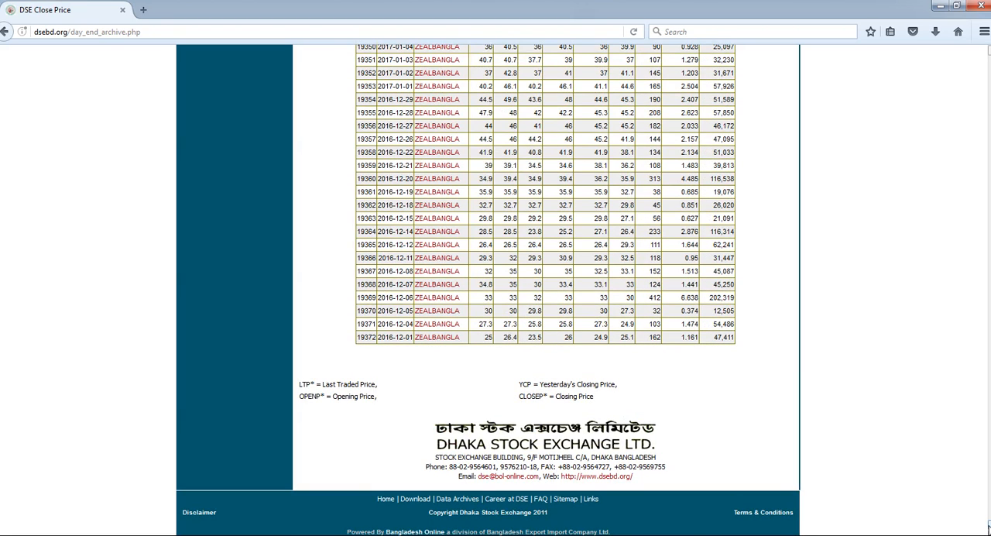
pyautogui.moveTo(987, 523); pyautogui.dragTo(986, 50)
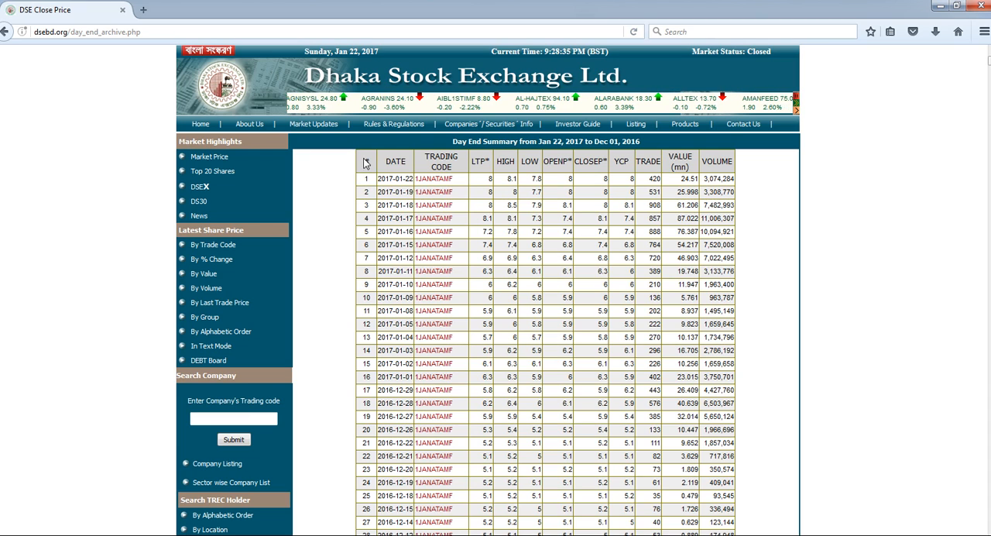
pyautogui.moveTo(364, 161); pyautogui.dragTo(739, 170)
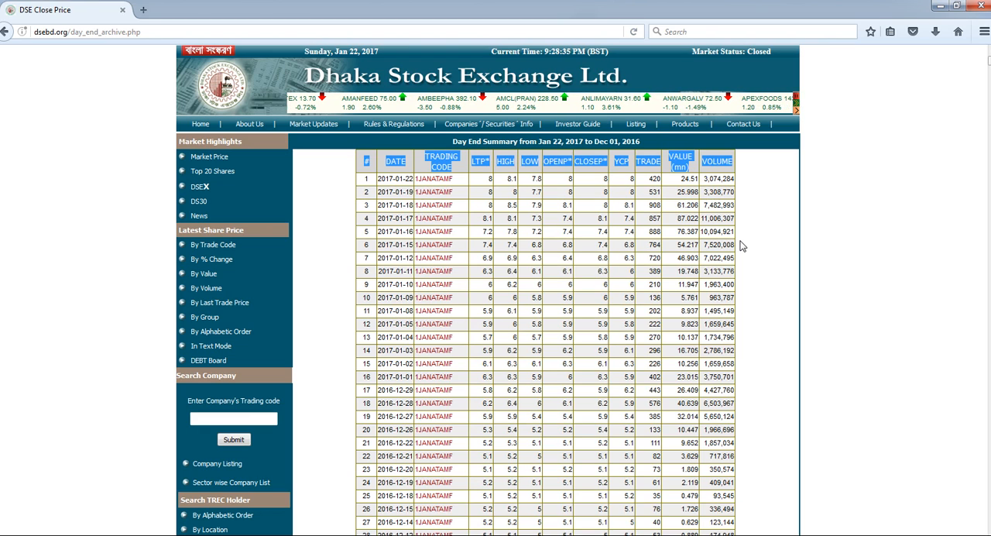
pyautogui.hotkey('ctrl', 'shift', 'End')
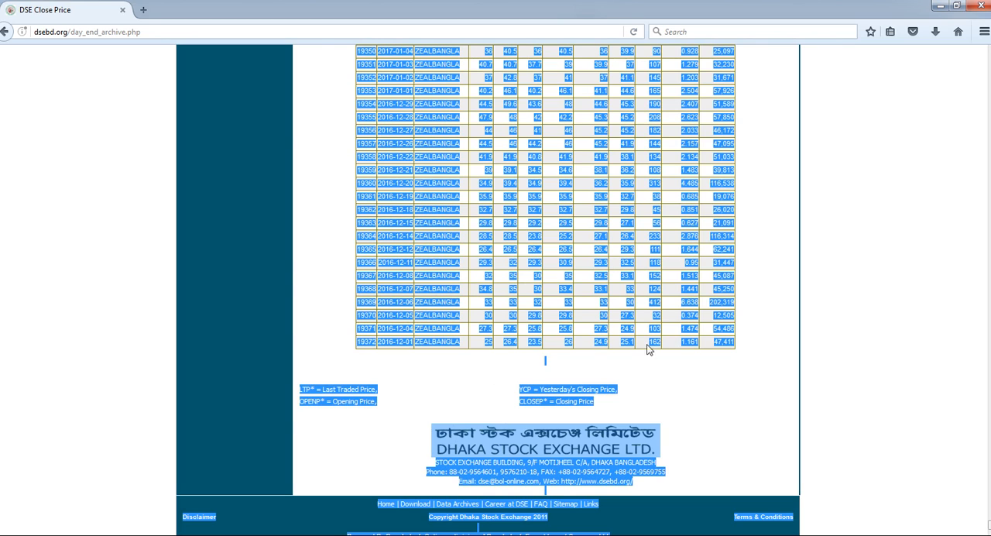
# - Copy the selected day end summary to the clipboard
pyautogui.rightClick(373, 291)
pyautogui.click(395, 302)
pyautogui.click(936, 6)
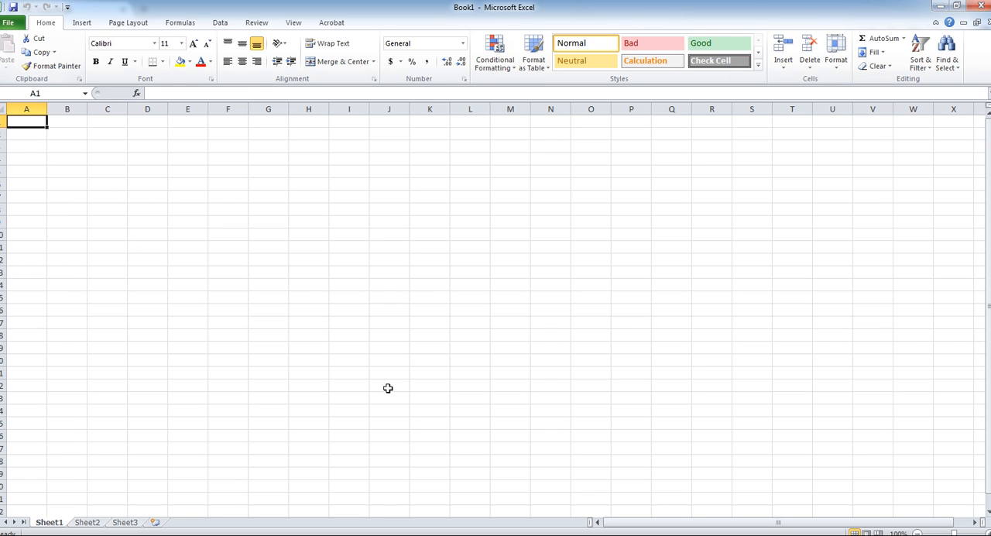
pyautogui.hotkey('alt', 'Tab')
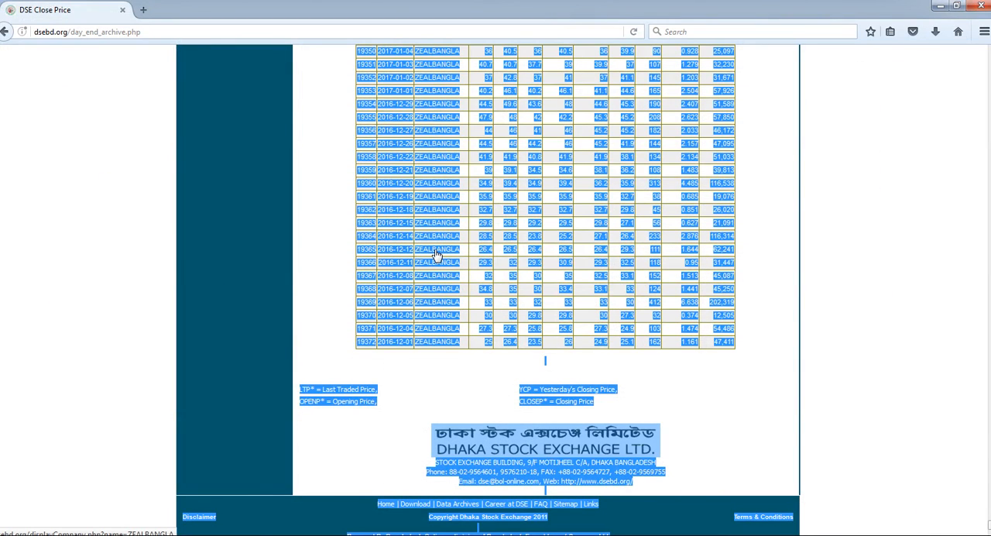
pyautogui.rightClick(435, 255)
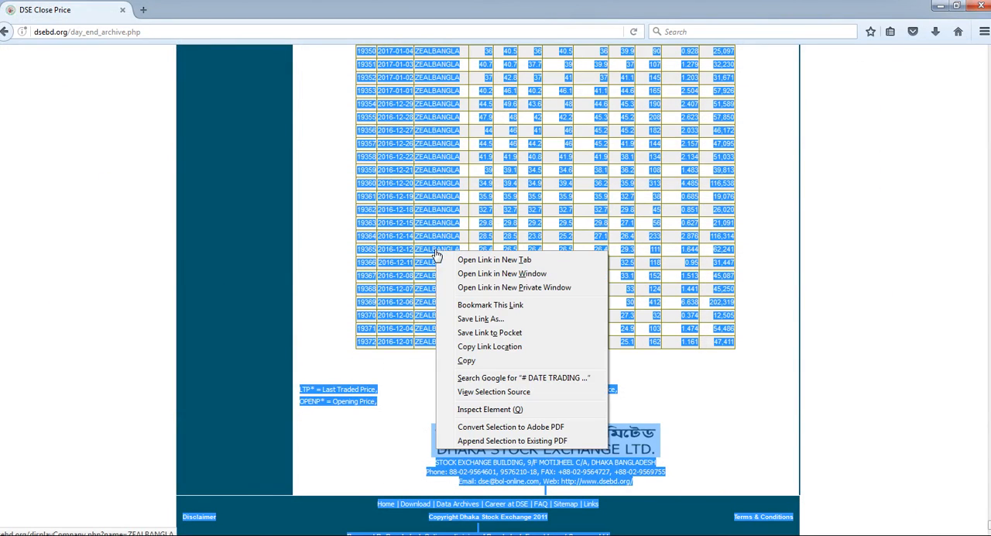
pyautogui.click(471, 360)
# - Switch to the blank Excel workbook and paste the copied data at cell A2 as Text with Paste Special
pyautogui.hotkey('alt', 'Tab')
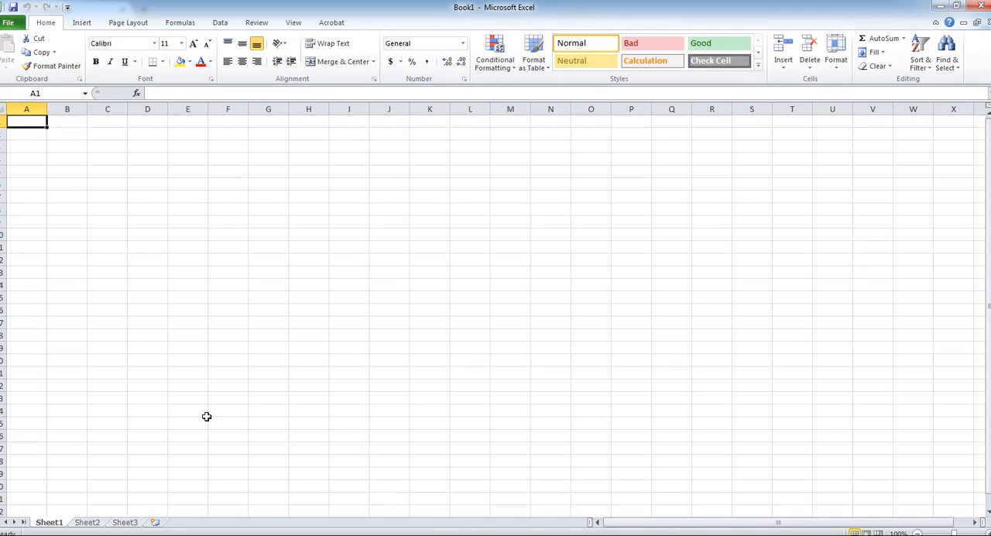
pyautogui.click(91, 206)
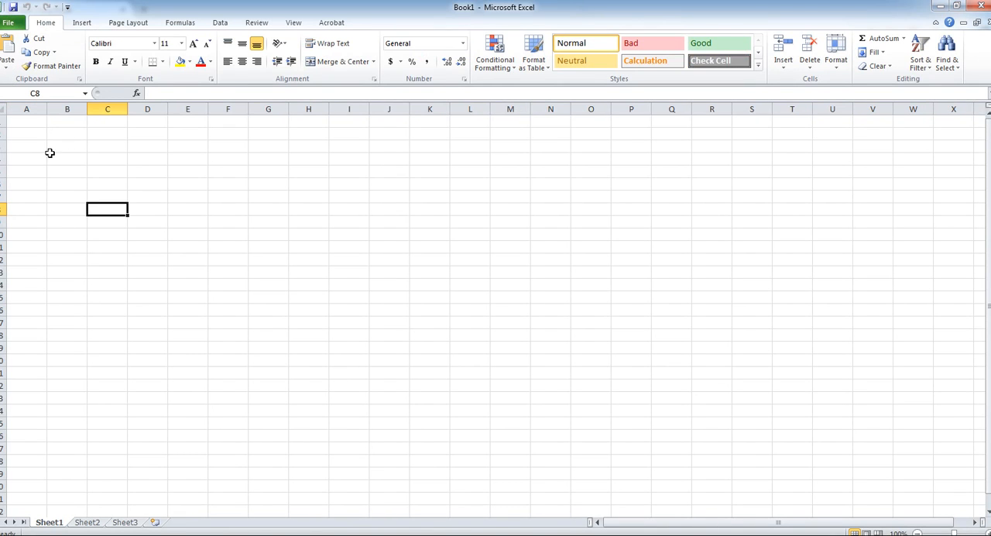
pyautogui.click(29, 128)
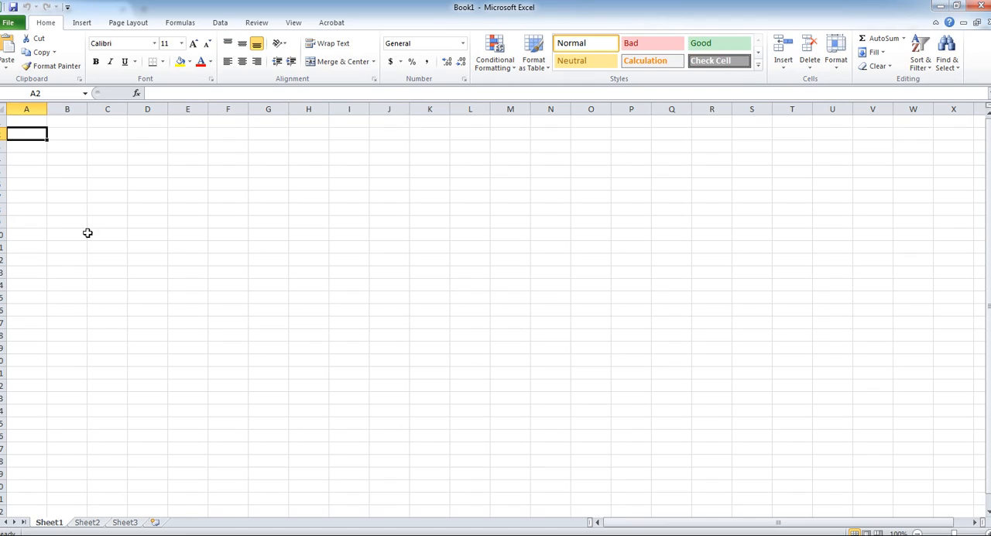
pyautogui.click(11, 70)
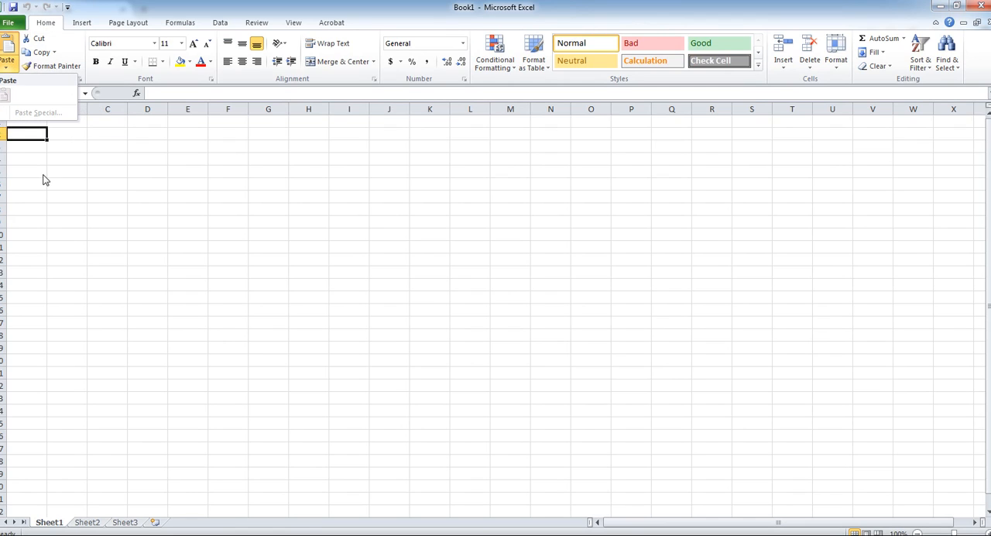
pyautogui.click(90, 230)
pyautogui.click(6, 71)
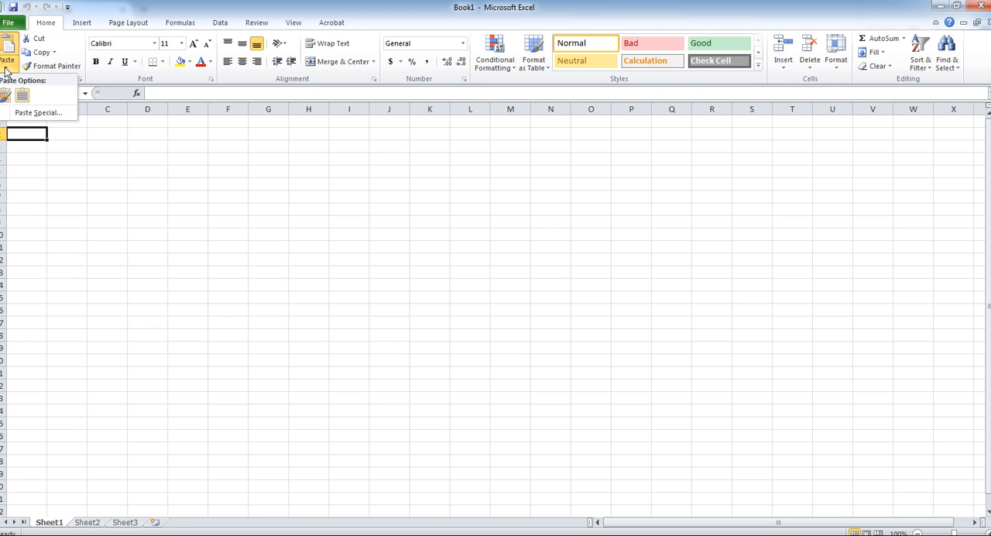
pyautogui.click(27, 114)
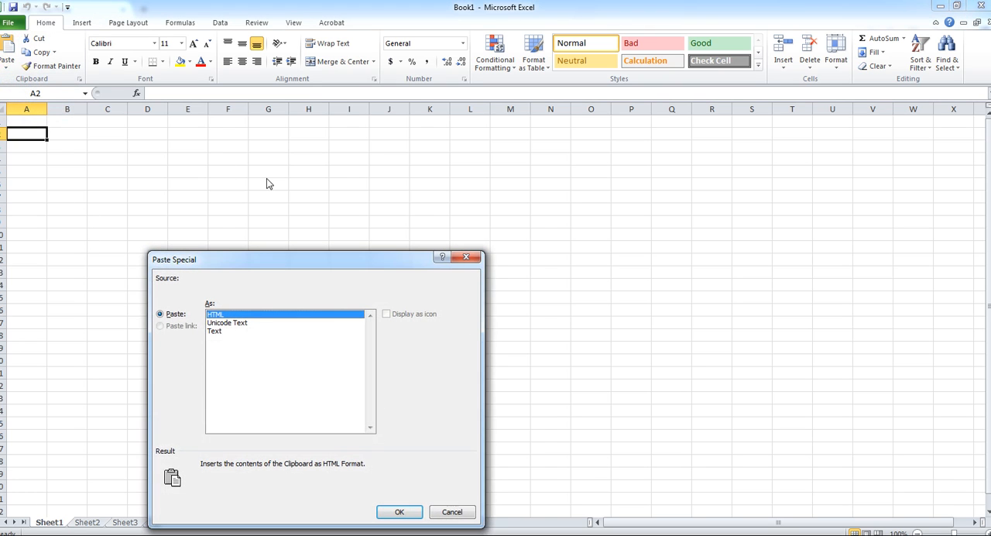
pyautogui.click(217, 331)
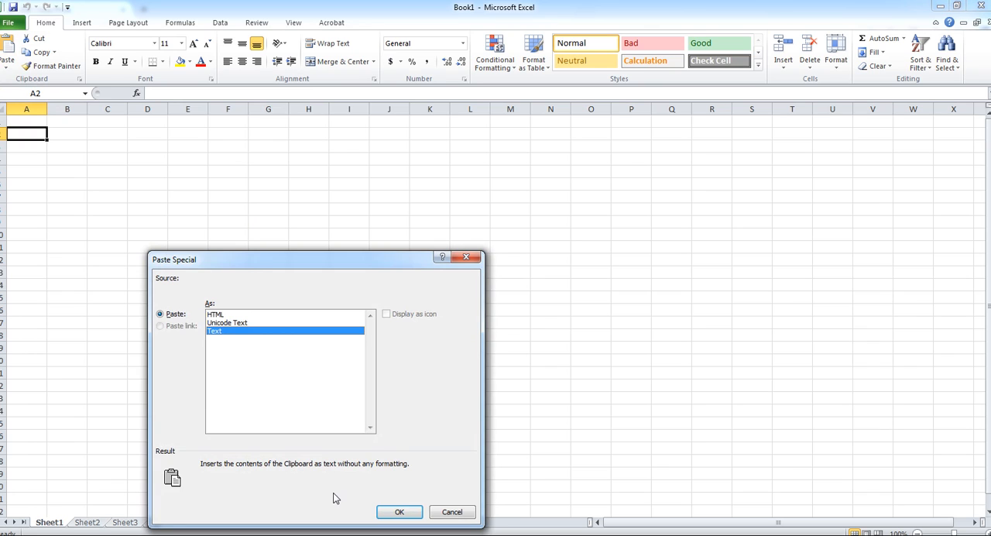
pyautogui.click(401, 511)
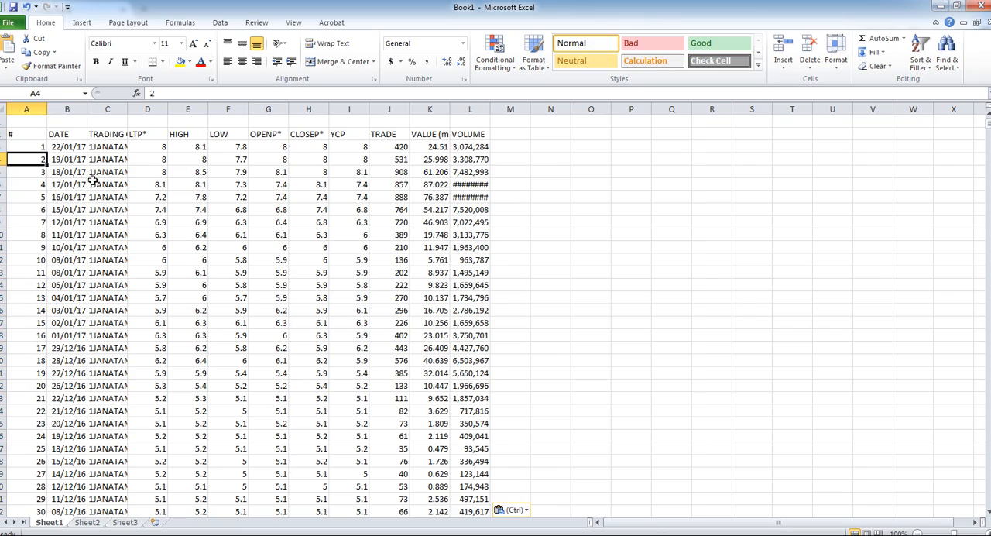
# - Clear the website footer and legend text pasted below the last data row of Sheet1
pyautogui.click(38, 157)
pyautogui.scroll(-18, 516, 198)
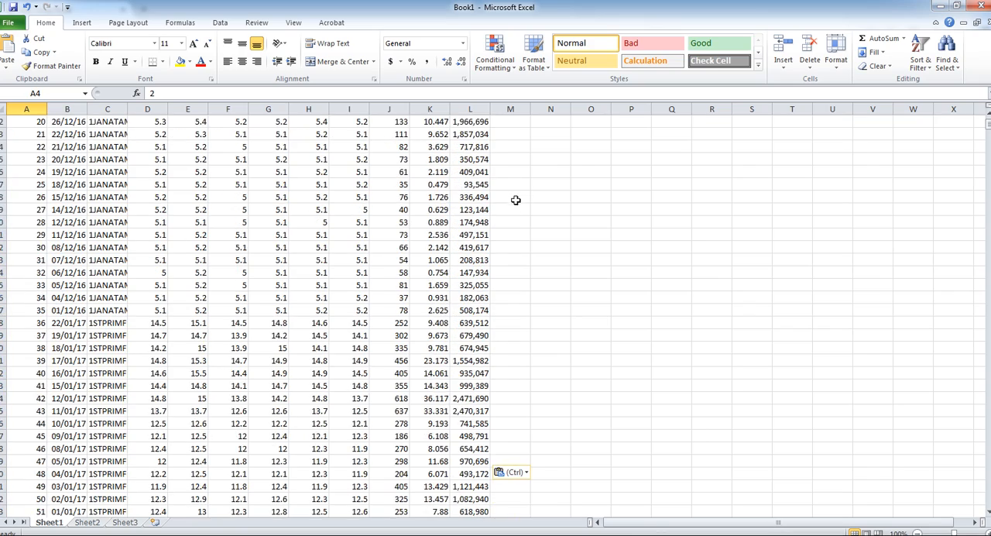
pyautogui.scroll(12, 875, 178)
pyautogui.scroll(5, 38, 151)
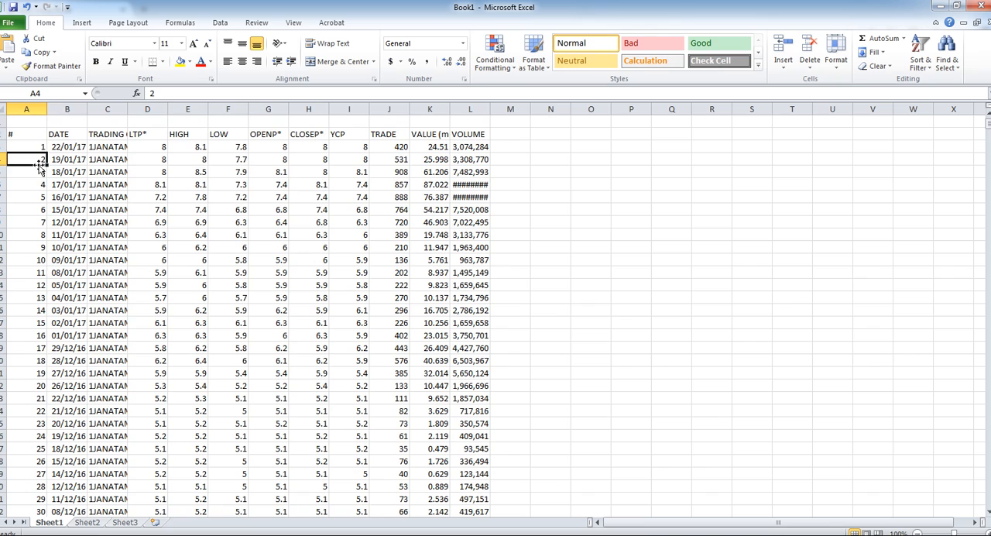
pyautogui.click(37, 147)
pyautogui.hotkey('ctrl', 'End')
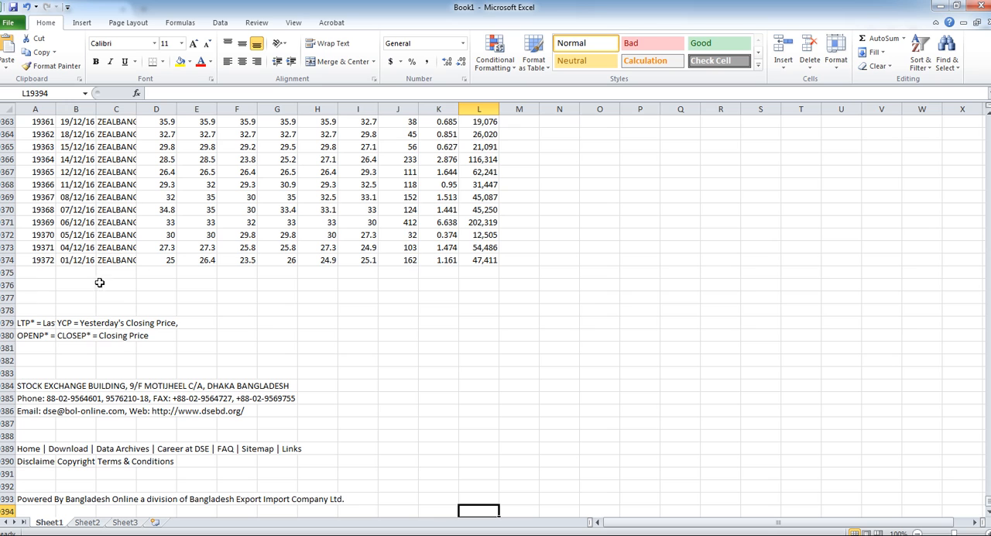
pyautogui.moveTo(20, 322); pyautogui.dragTo(360, 445)
pyautogui.press('Delete')
pyautogui.scroll(3, 325, 425)
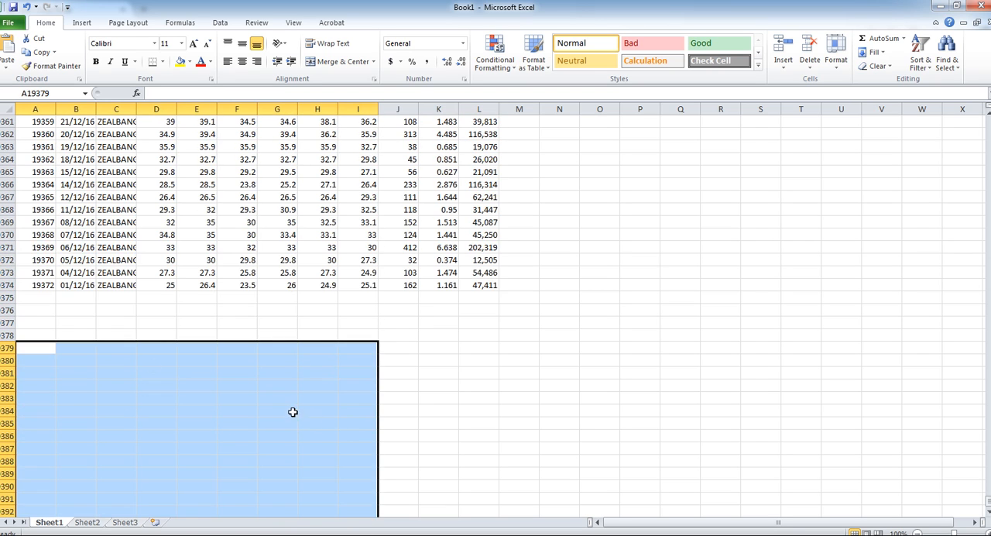
pyautogui.click(41, 287)
# - Widen column C to fit the full TRADING CODE heading and codes
pyautogui.hotkey('ctrl', 'Home')
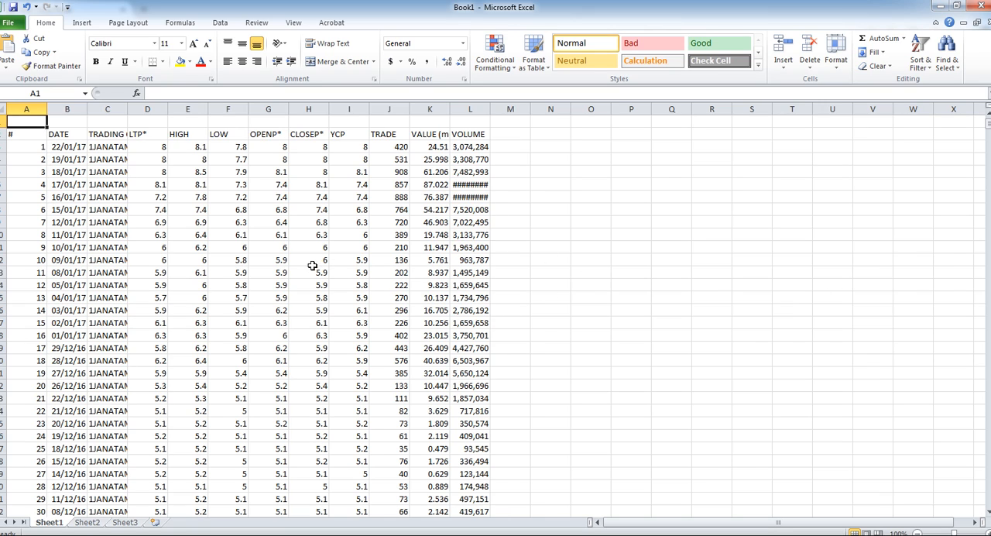
pyautogui.hotkey('ctrl', 'End')
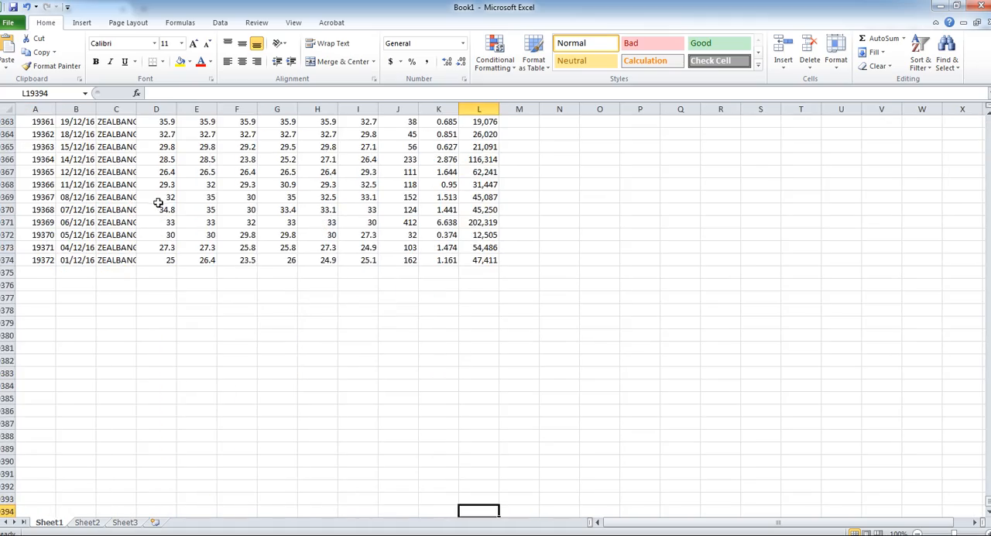
pyautogui.scroll(13, 154, 263)
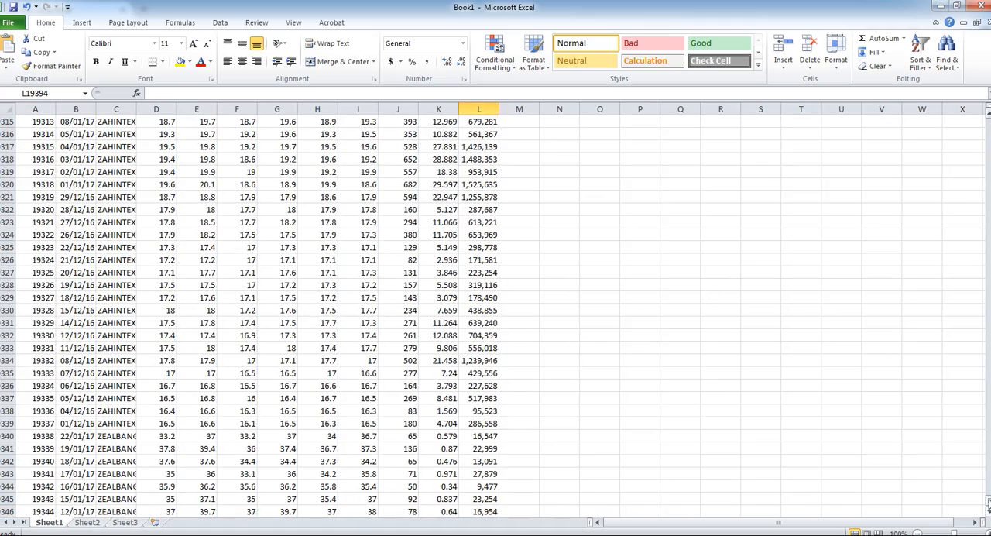
pyautogui.moveTo(987, 507); pyautogui.dragTo(988, 116)
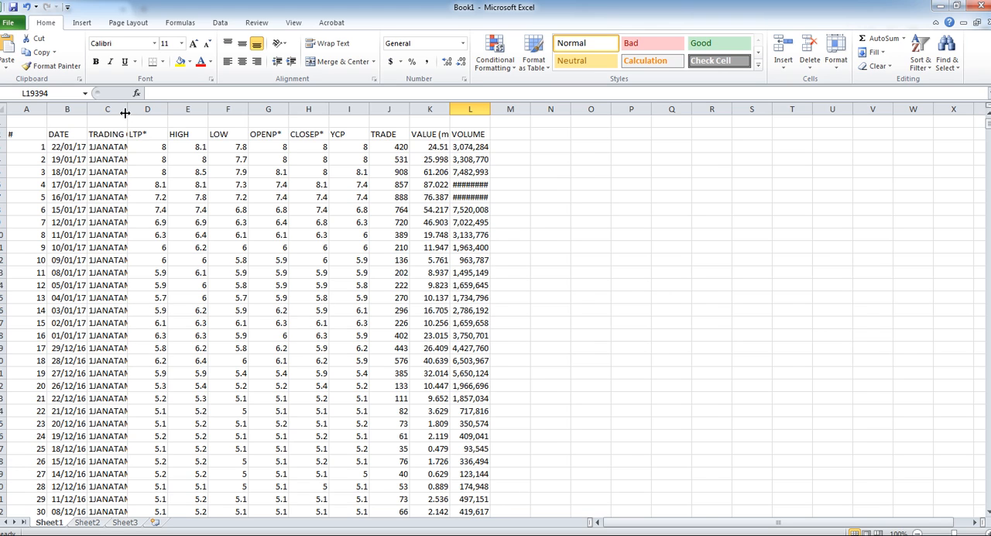
pyautogui.moveTo(127, 109); pyautogui.dragTo(159, 109)
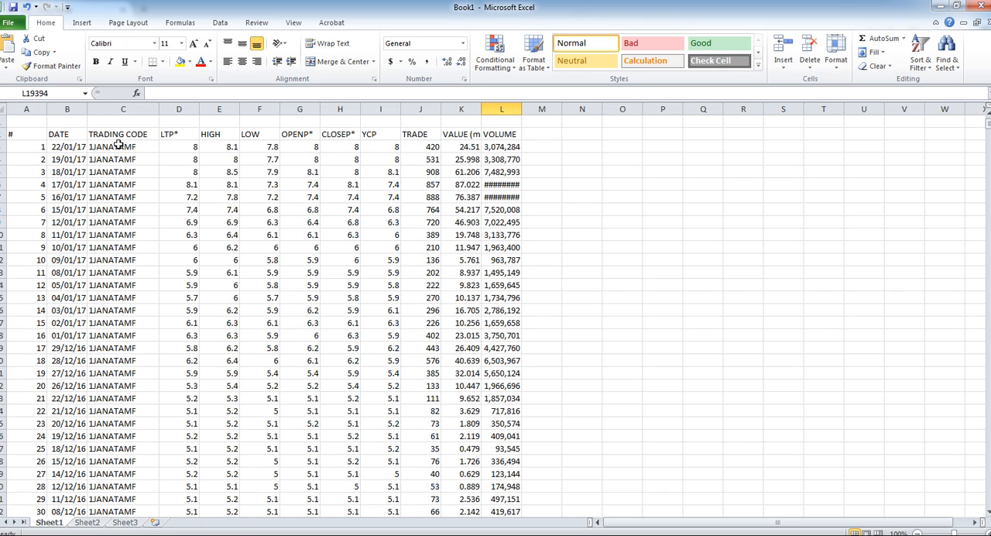
# - Clear the contents of the serial number column A and the LTP* column D
pyautogui.click(33, 106)
pyautogui.press('Delete')
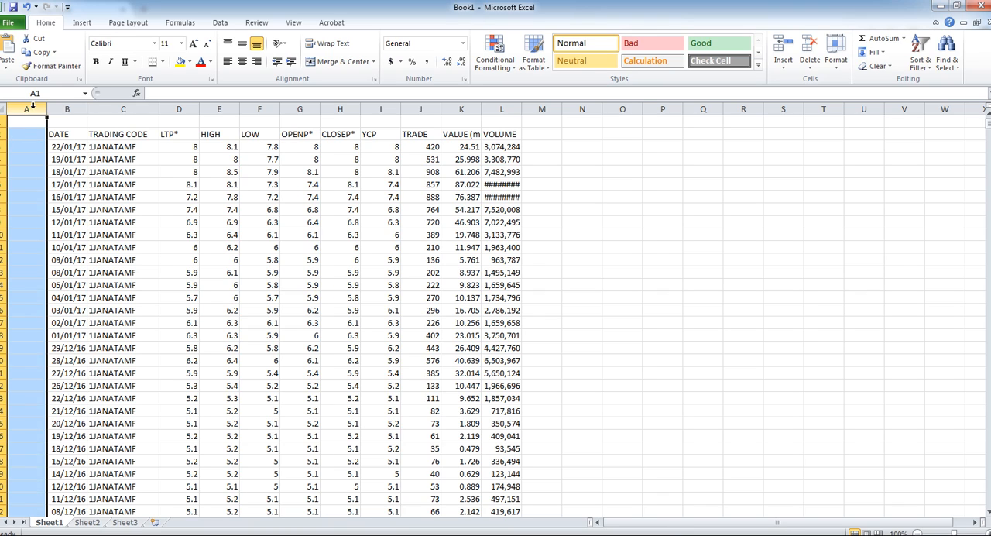
pyautogui.click(135, 158)
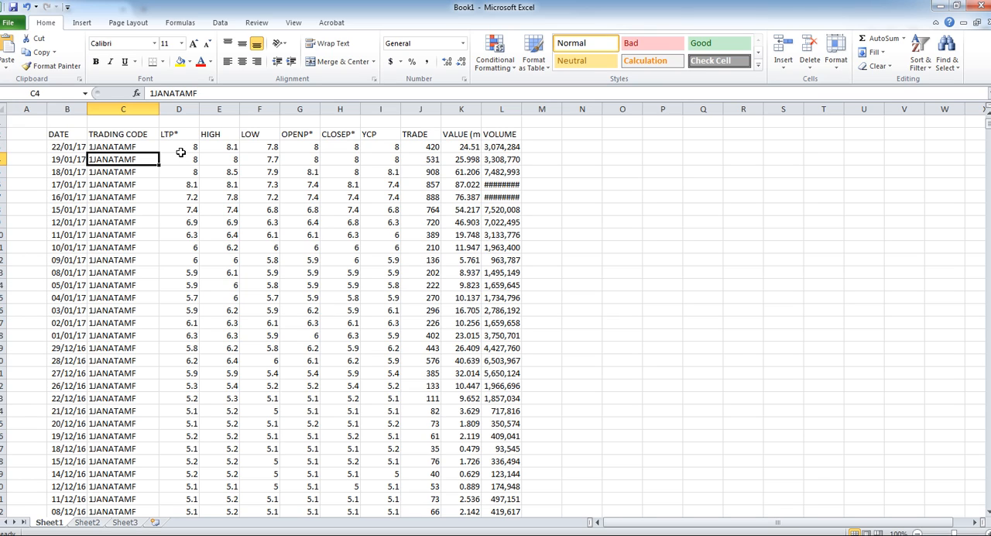
pyautogui.click(180, 109)
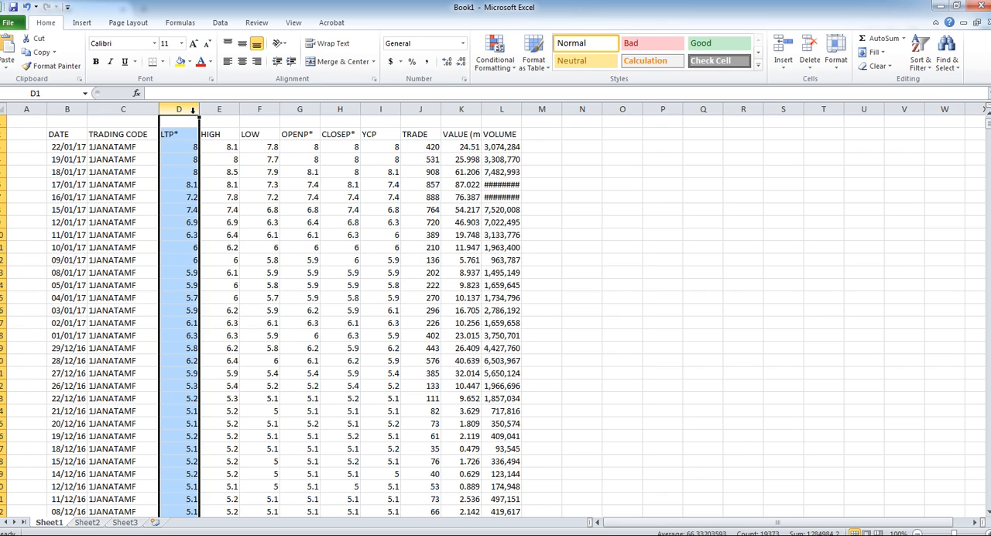
pyautogui.press('Delete')
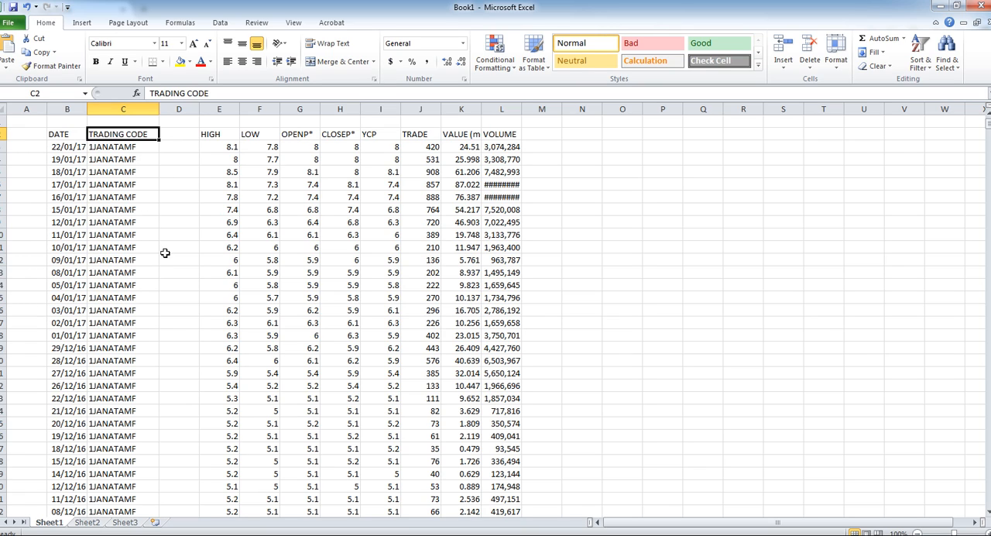
# - Clear the contents of the YCP and TRADE columns, I and J
pyautogui.click(82, 158)
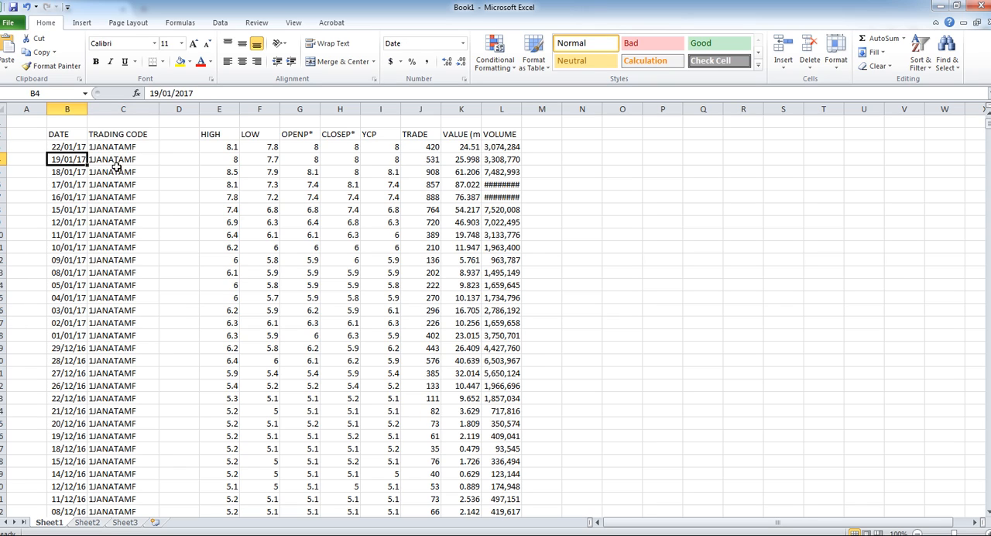
pyautogui.click(304, 147)
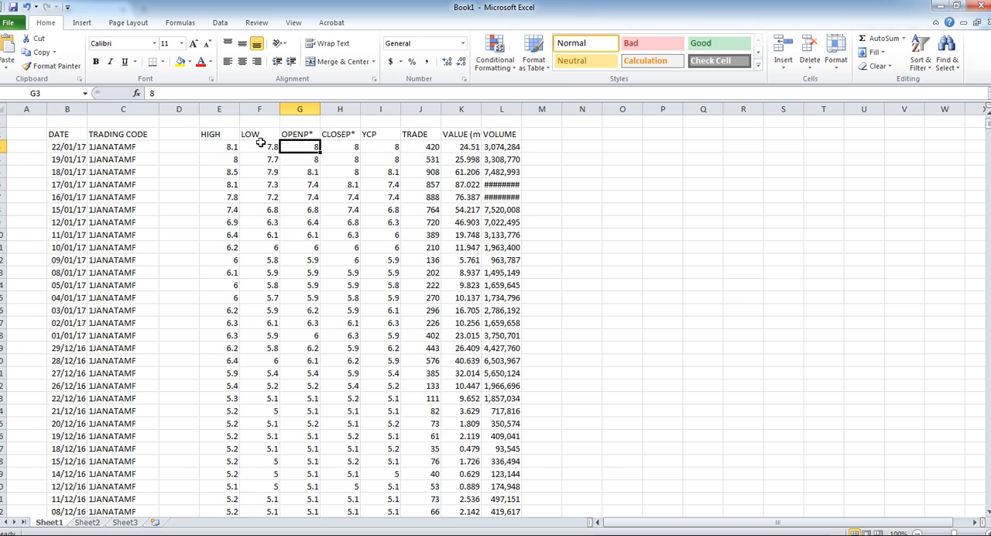
pyautogui.click(351, 135)
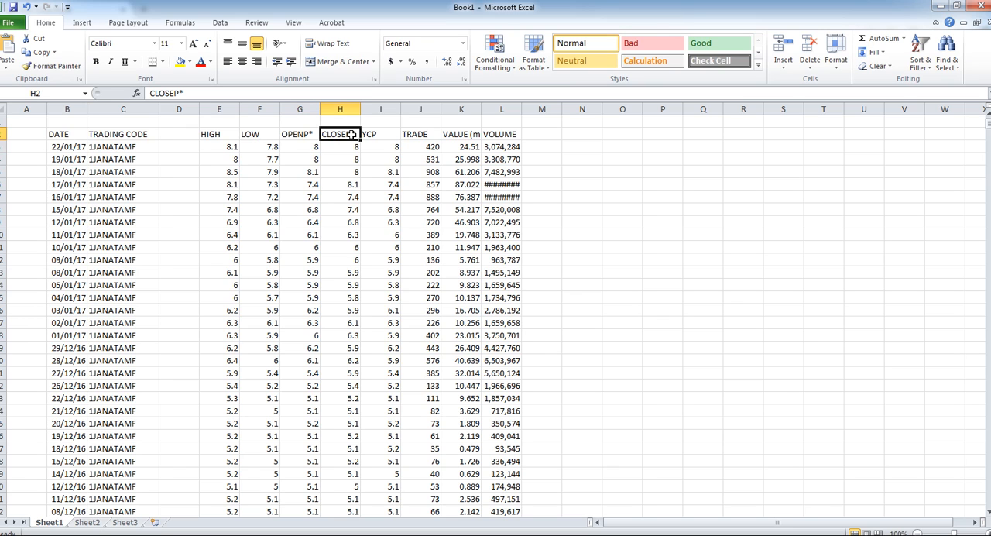
pyautogui.moveTo(381, 109); pyautogui.dragTo(438, 110)
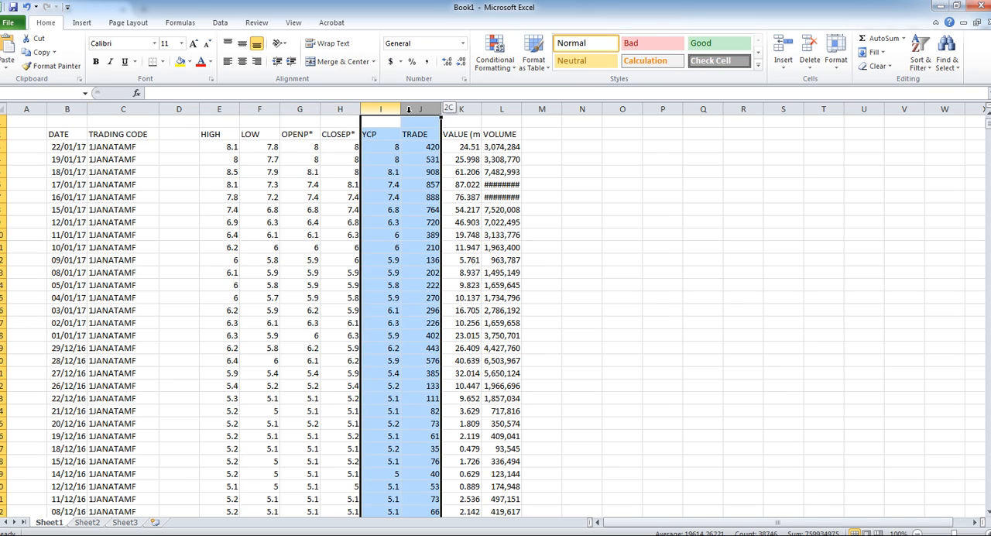
pyautogui.press('Delete')
pyautogui.click(264, 247)
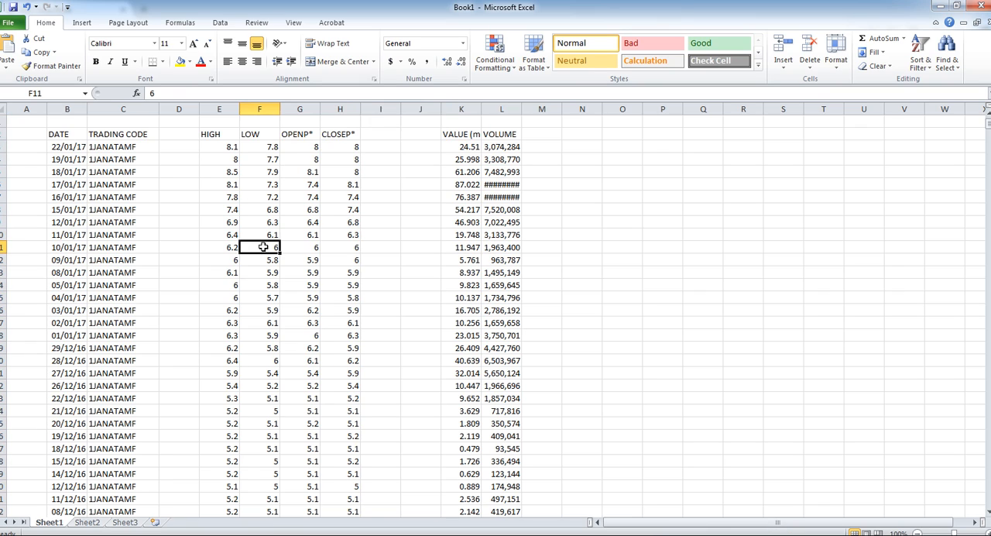
# - Move the TRADING CODE column to column A, ahead of DATE, and widen column B slightly
pyautogui.click(118, 112)
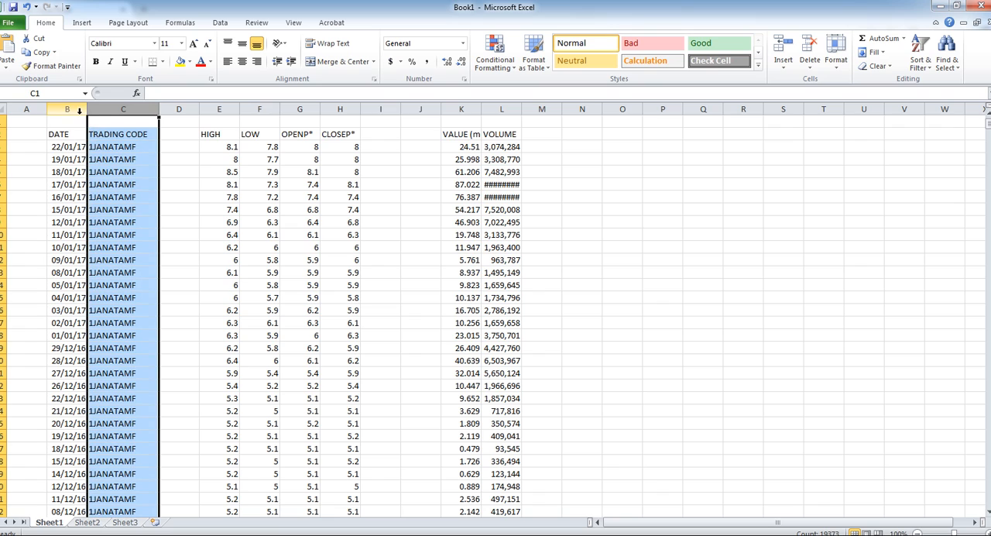
pyautogui.moveTo(87, 127); pyautogui.dragTo(39, 154)
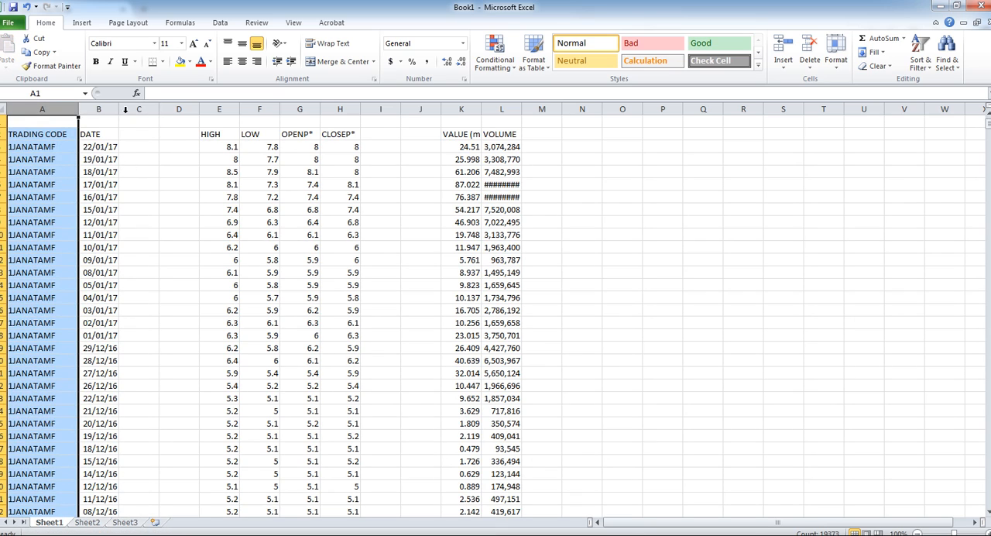
pyautogui.moveTo(118, 111); pyautogui.dragTo(130, 111)
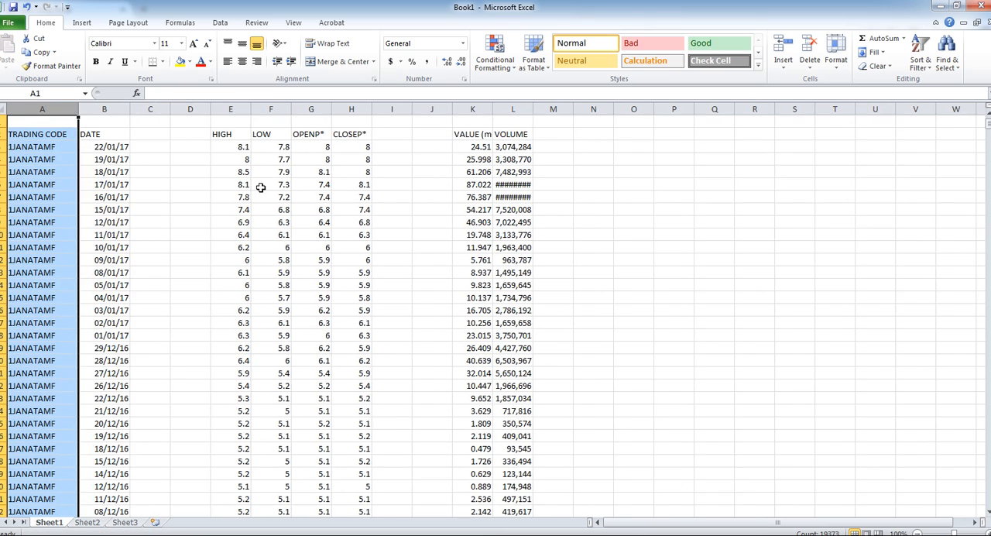
# - Move the OPENP* column to column C and the HIGH column to column D
pyautogui.click(224, 136)
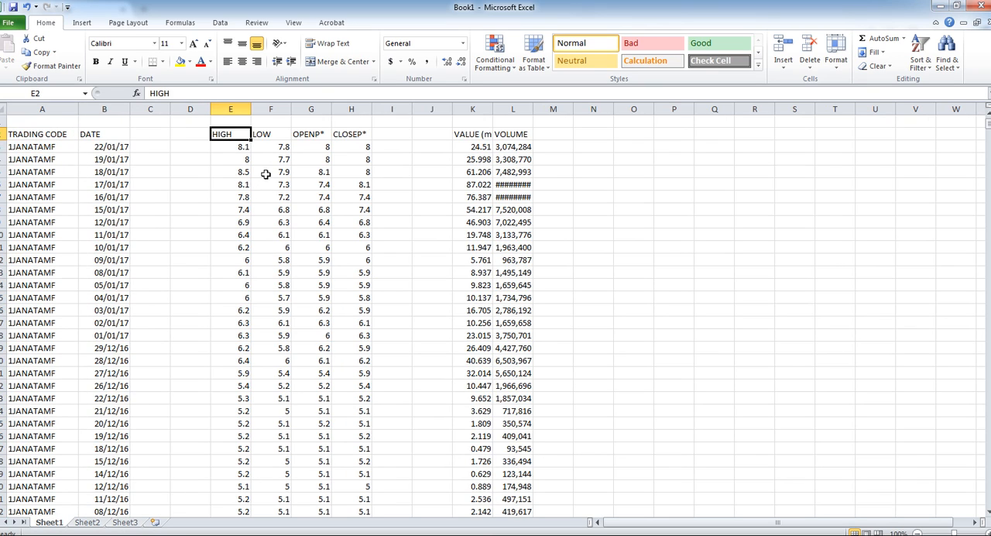
pyautogui.click(319, 109)
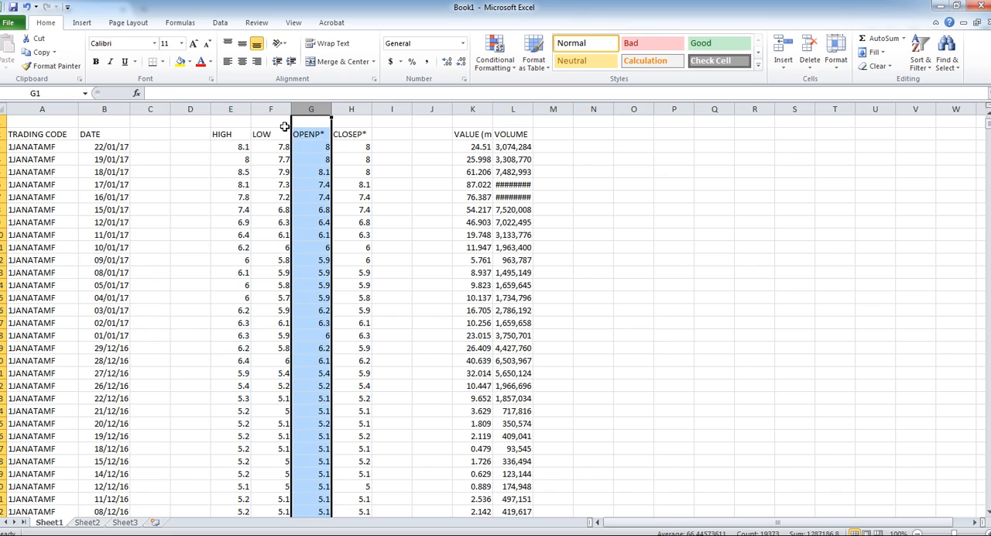
pyautogui.moveTo(291, 129); pyautogui.dragTo(164, 137)
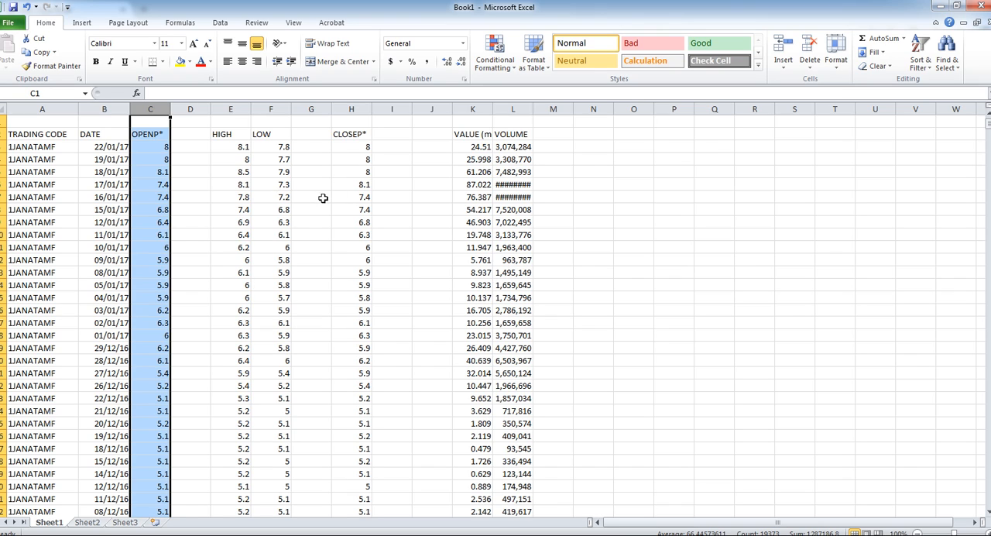
pyautogui.click(229, 103)
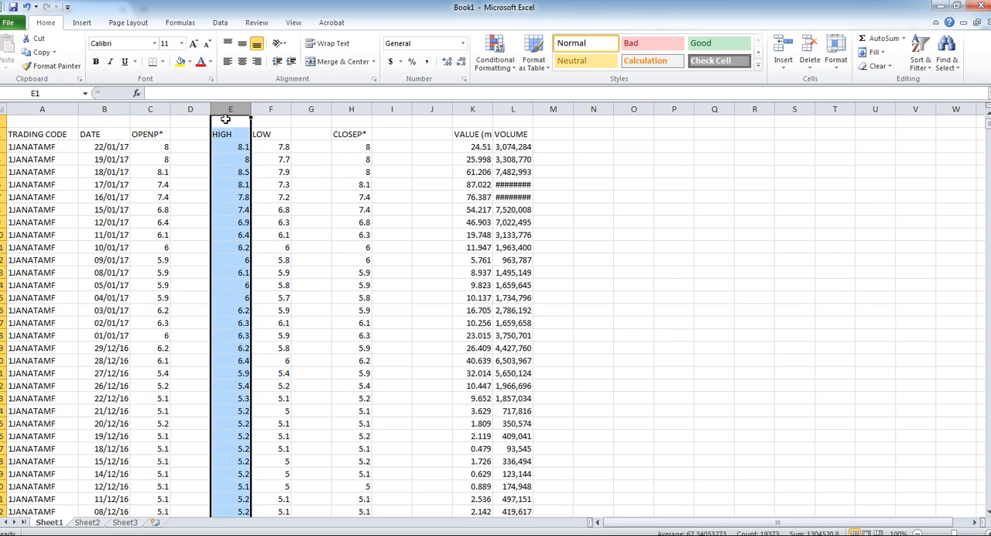
pyautogui.moveTo(211, 127); pyautogui.dragTo(195, 131)
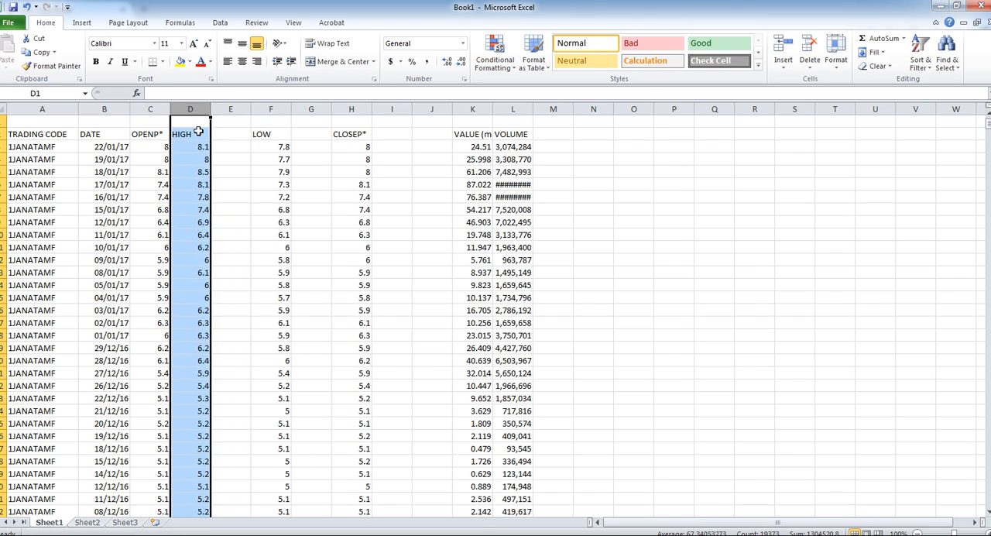
# - Move the LOW column to column E and the CLOSEP* column to column F
pyautogui.click(264, 134)
pyautogui.click(264, 112)
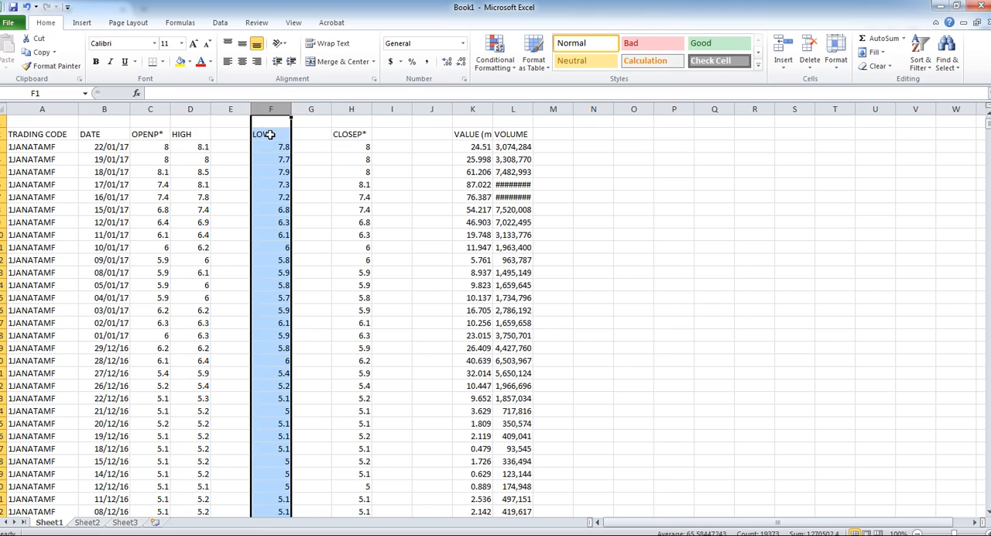
pyautogui.moveTo(252, 151)
pyautogui.mouseDown()
pyautogui.moveTo(242, 154)
pyautogui.moveTo(246, 167)
pyautogui.mouseUp()
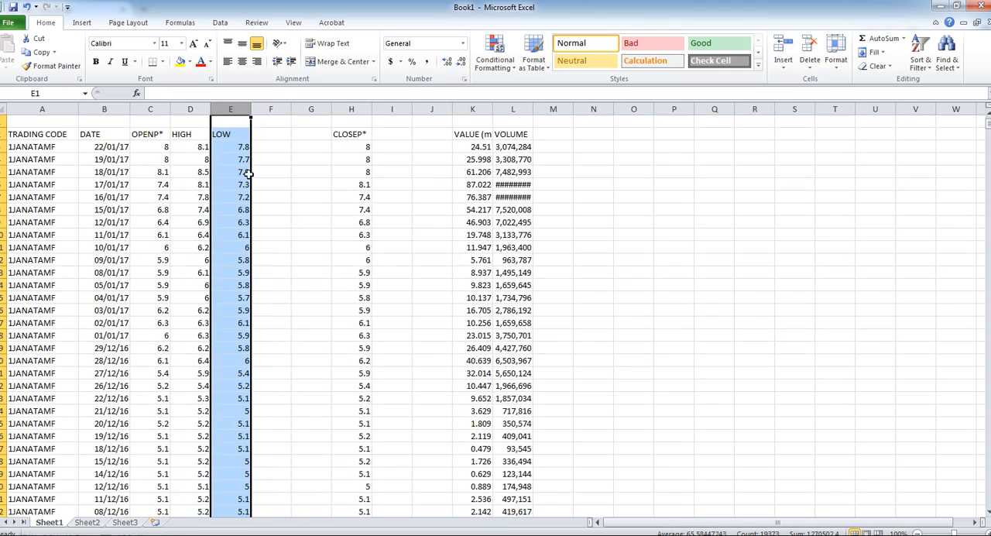
pyautogui.click(350, 109)
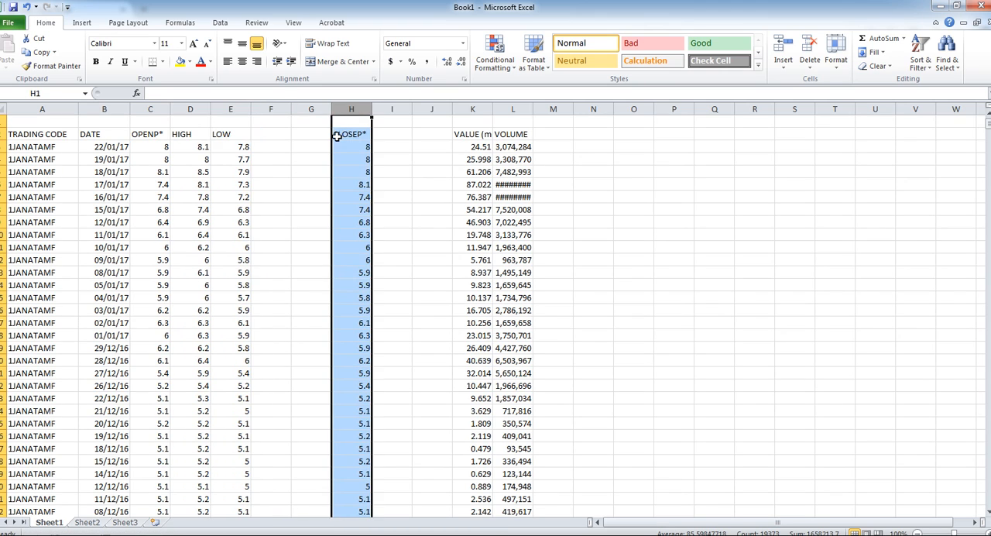
pyautogui.moveTo(332, 136); pyautogui.dragTo(285, 145)
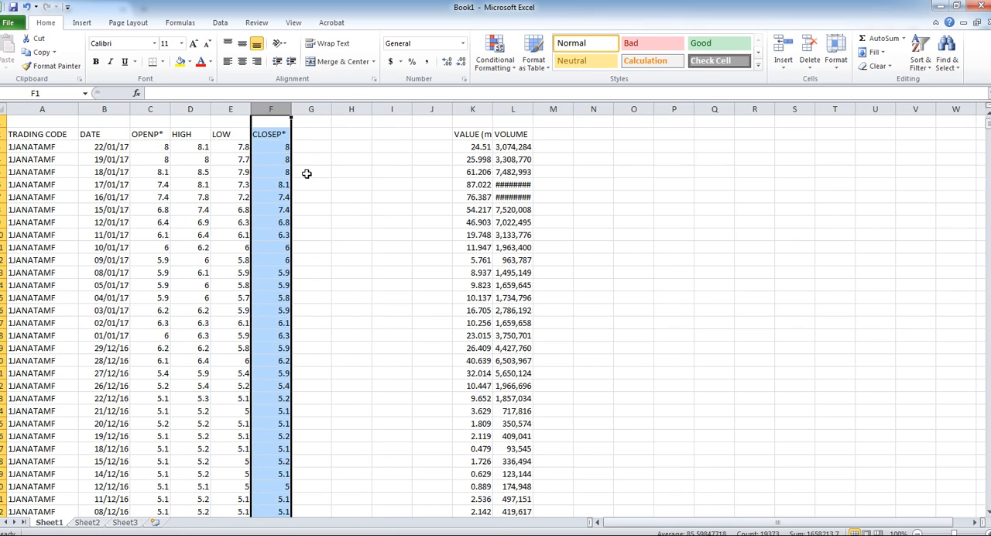
# - Clear the contents of the VALUE column K and move the VOLUME column to column G
pyautogui.click(461, 109)
pyautogui.press('Delete')
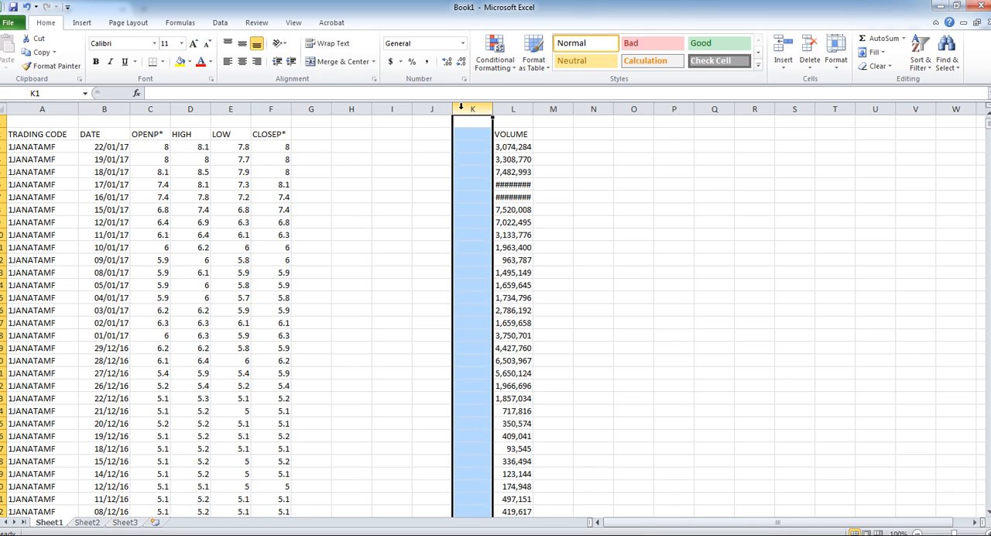
pyautogui.click(508, 109)
pyautogui.moveTo(492, 124); pyautogui.dragTo(317, 137)
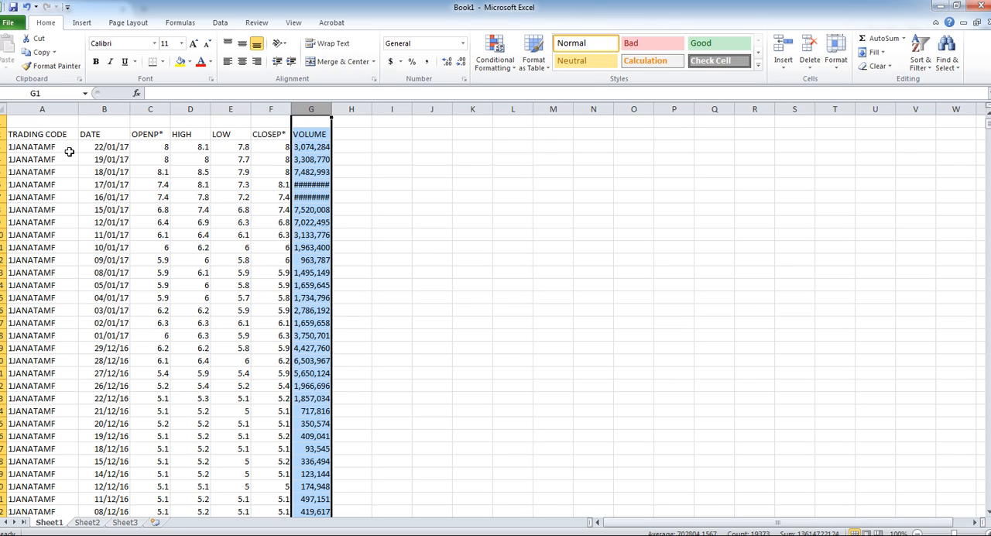
# - Apply the custom number format yy/mm/dd to the DATE column B
pyautogui.click(105, 132)
pyautogui.click(106, 109)
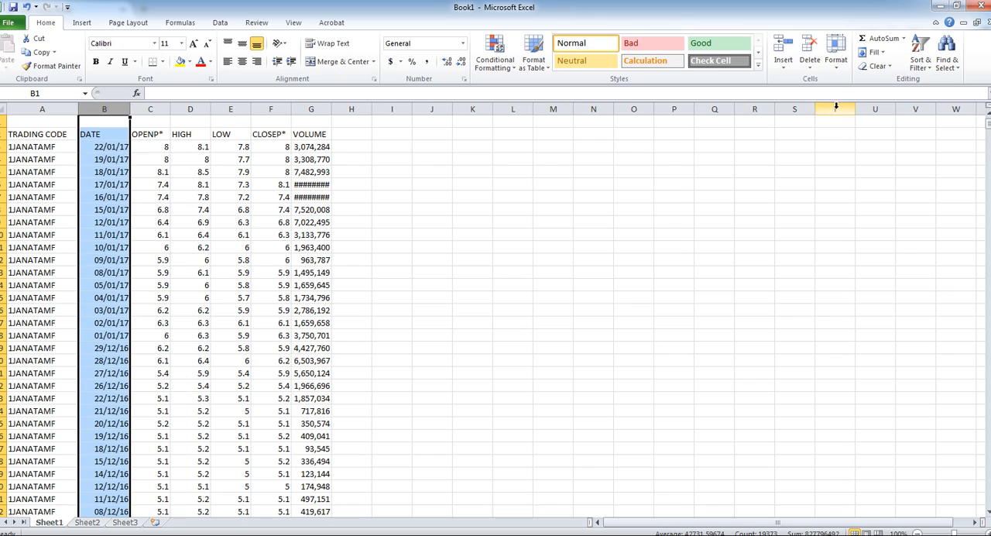
pyautogui.click(837, 72)
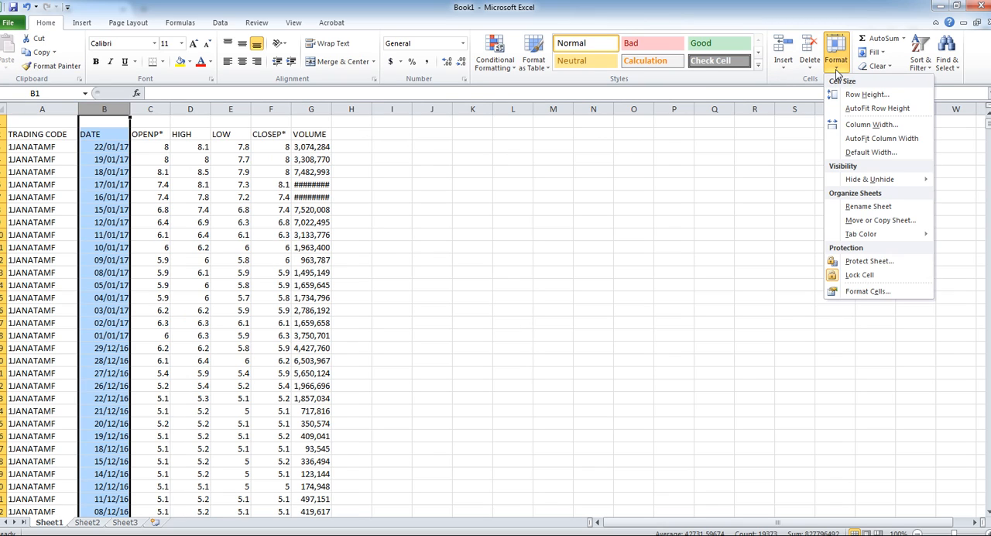
pyautogui.click(863, 292)
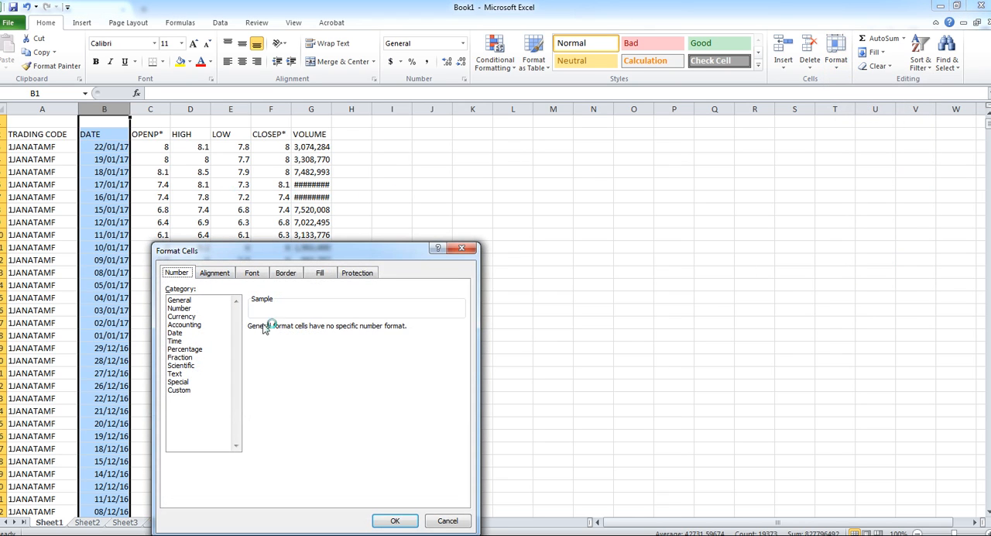
pyautogui.click(183, 332)
pyautogui.click(179, 390)
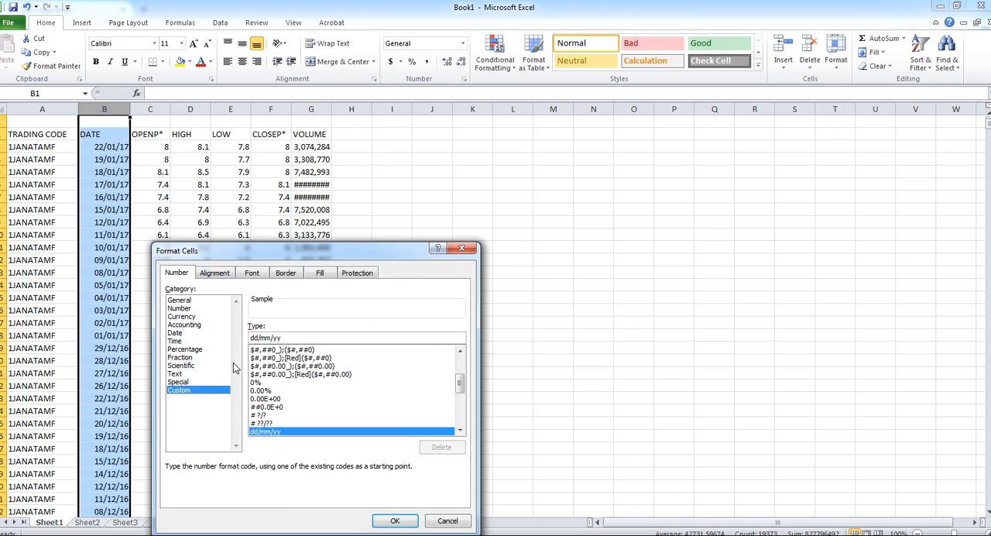
pyautogui.moveTo(288, 338); pyautogui.dragTo(220, 335)
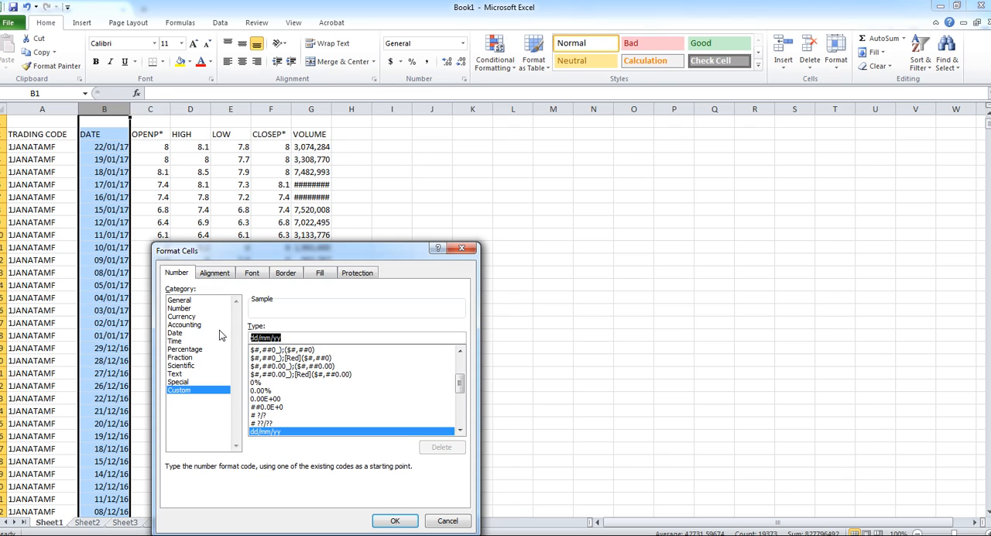
pyautogui.write('yy')
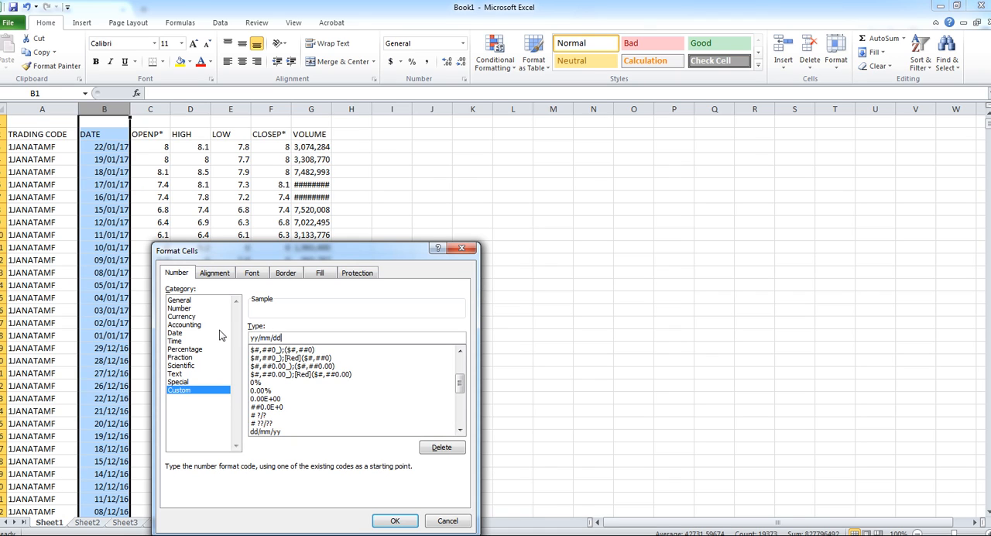
pyautogui.click(390, 520)
pyautogui.click(113, 185)
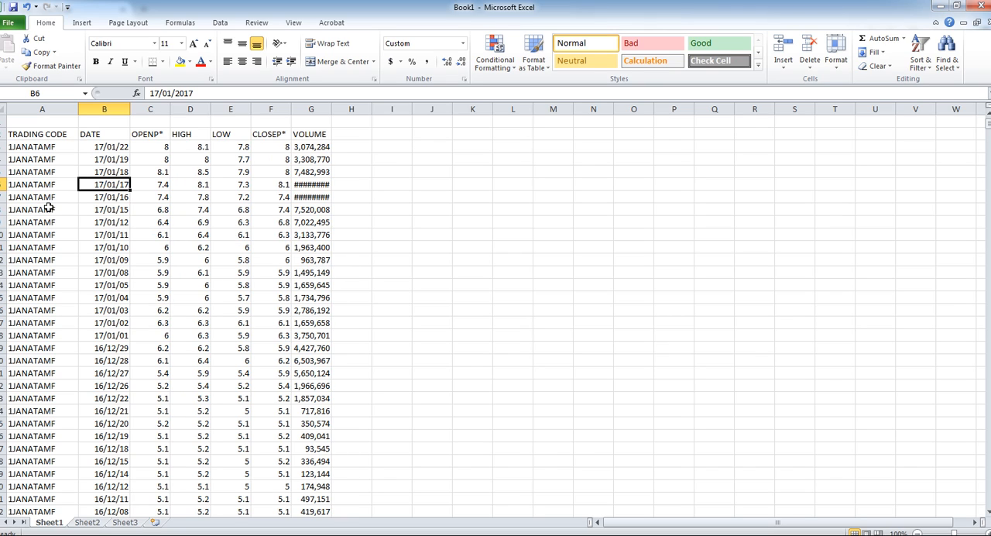
# - Replace the TRADING CODE heading in cell A2 with TICKER
pyautogui.click(41, 134)
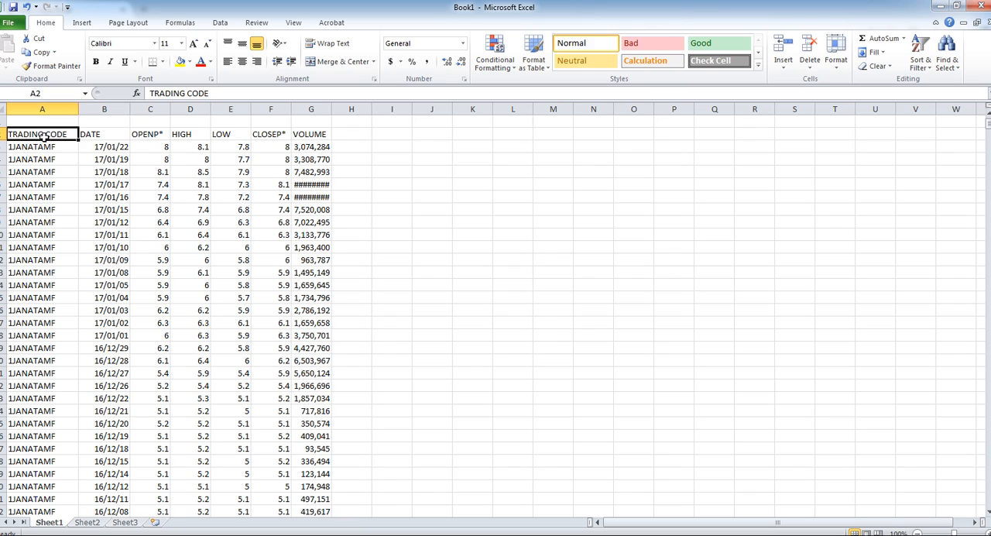
pyautogui.write('Ticker')
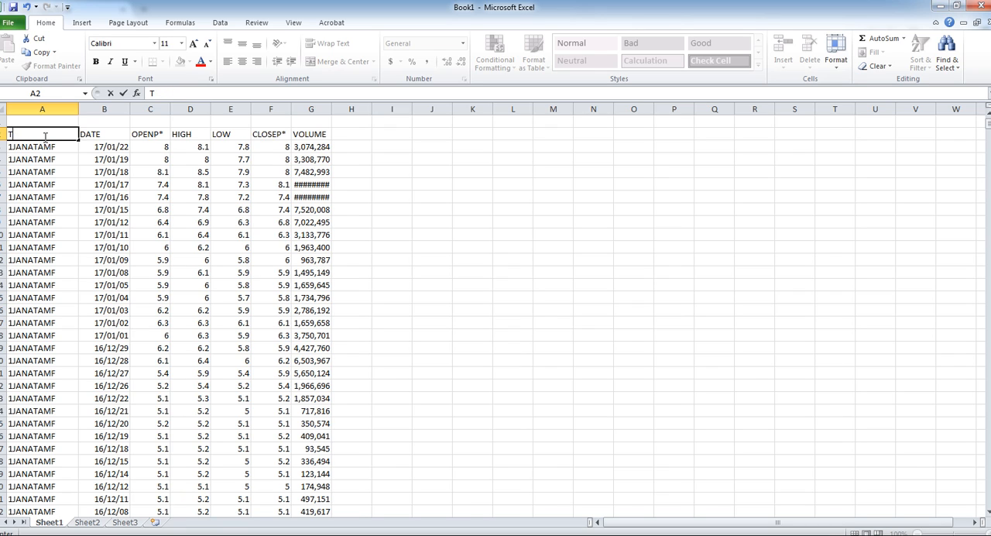
pyautogui.write('ICKER')
pyautogui.press('Return')
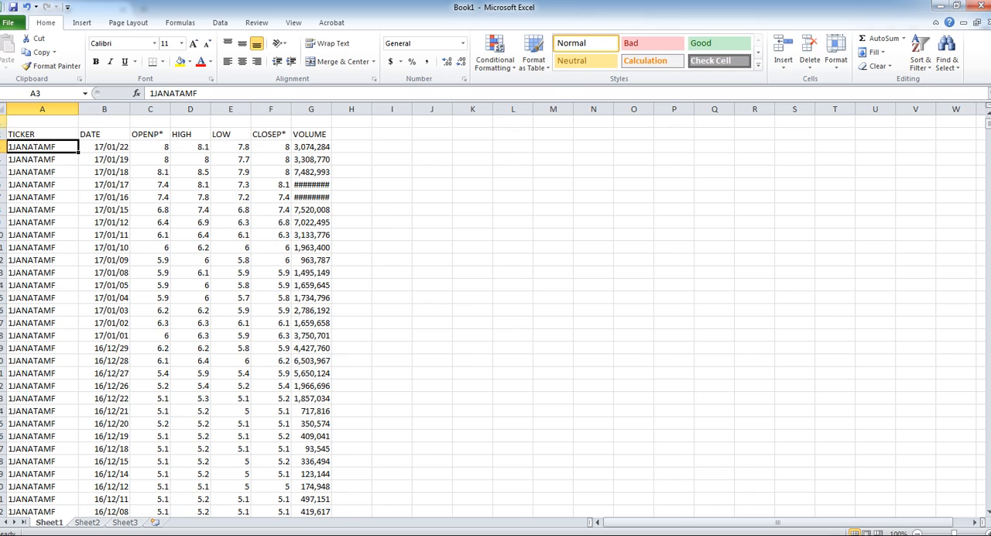
# - Delete the empty row 1 above the column headings
pyautogui.click(27, 124)
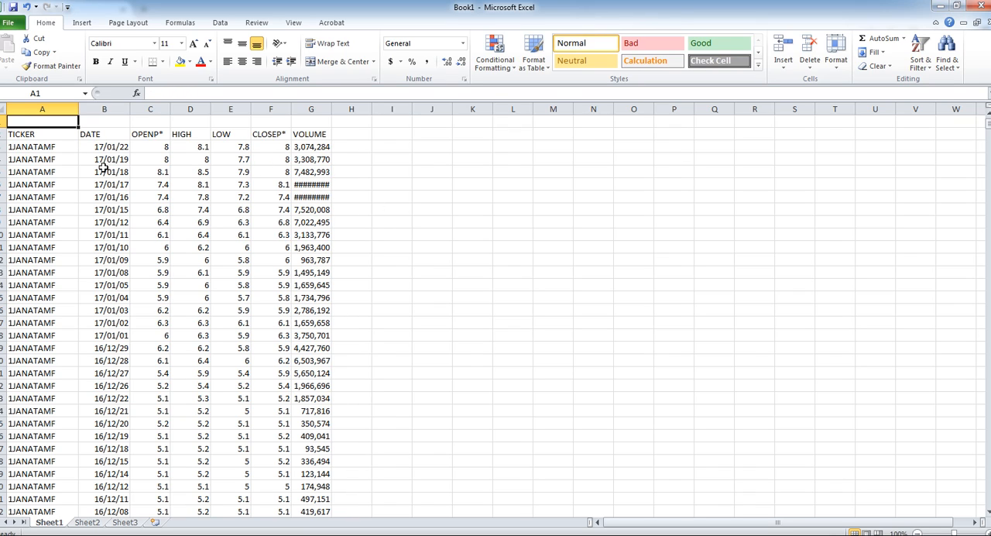
pyautogui.click(788, 69)
pyautogui.click(810, 66)
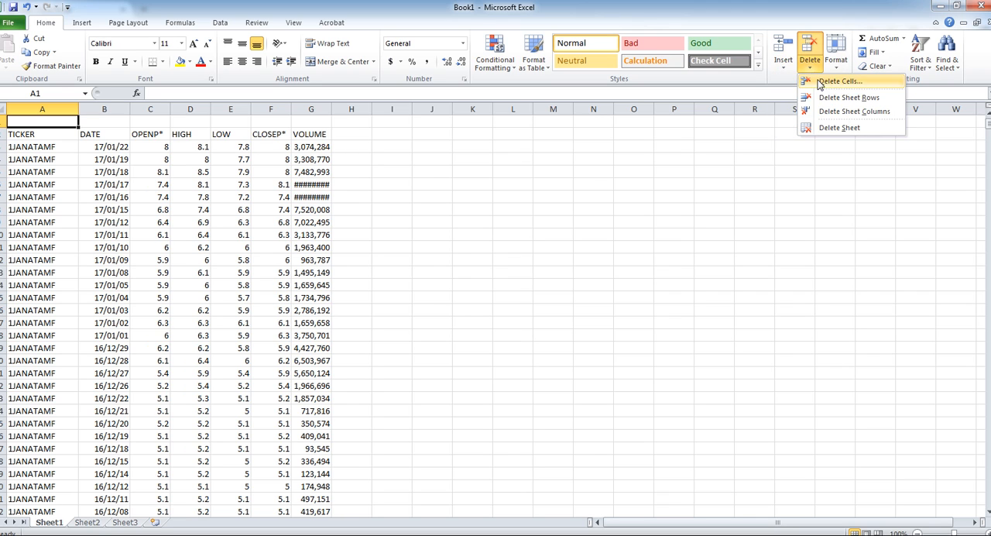
pyautogui.click(847, 98)
pyautogui.click(593, 221)
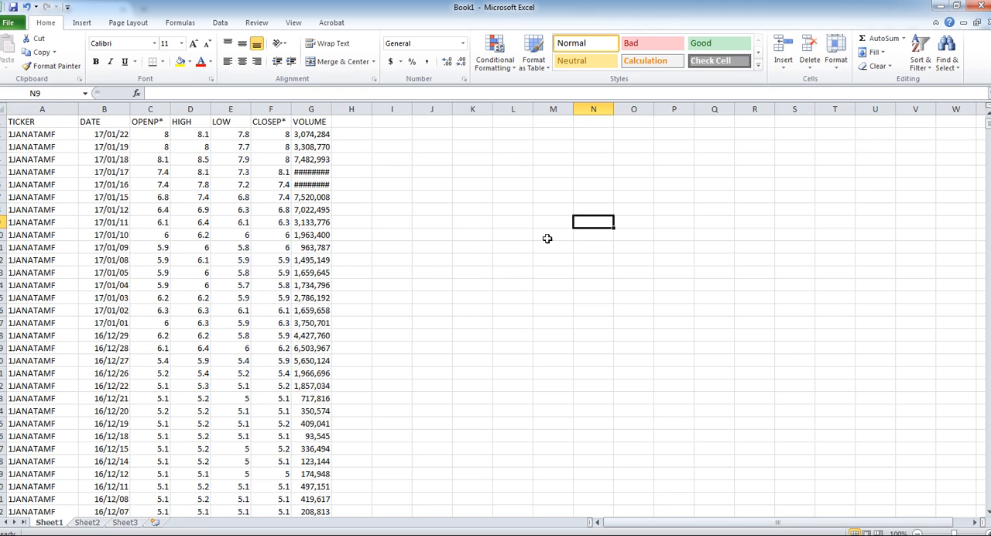
pyautogui.click(458, 276)
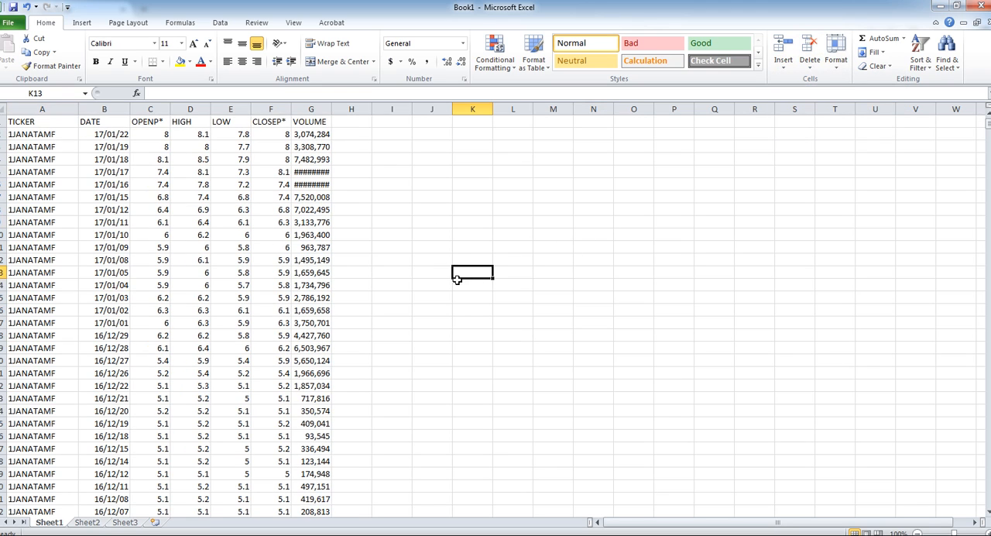
# - Start saving the workbook and choose CSV (Comma delimited) as the file type
pyautogui.click(6, 25)
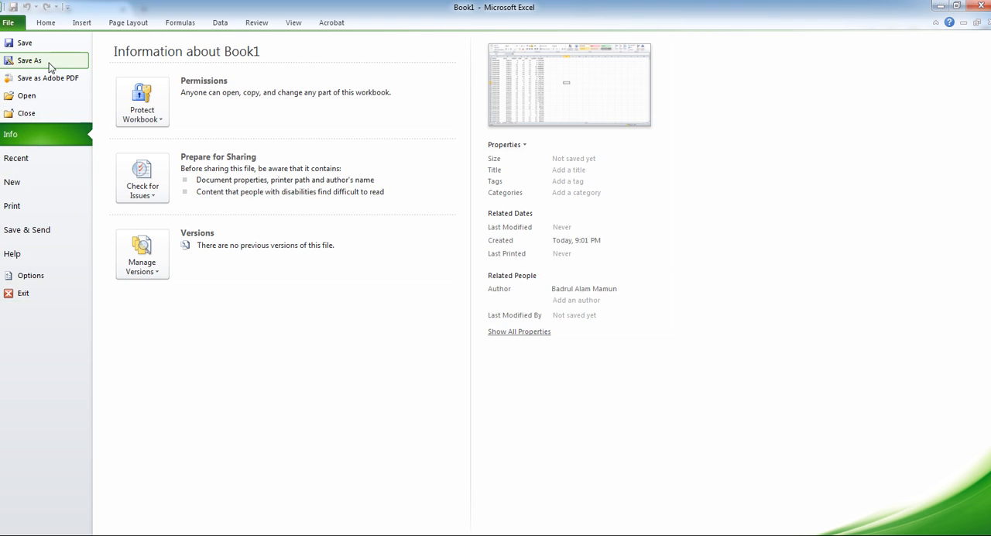
pyautogui.press('Escape')
pyautogui.hotkey('ctrl', 's')
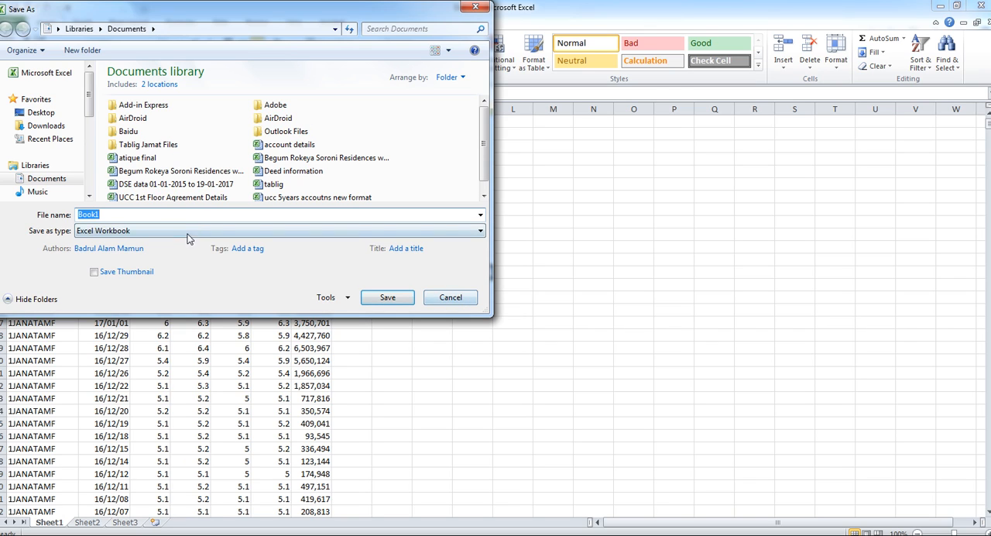
pyautogui.click(192, 231)
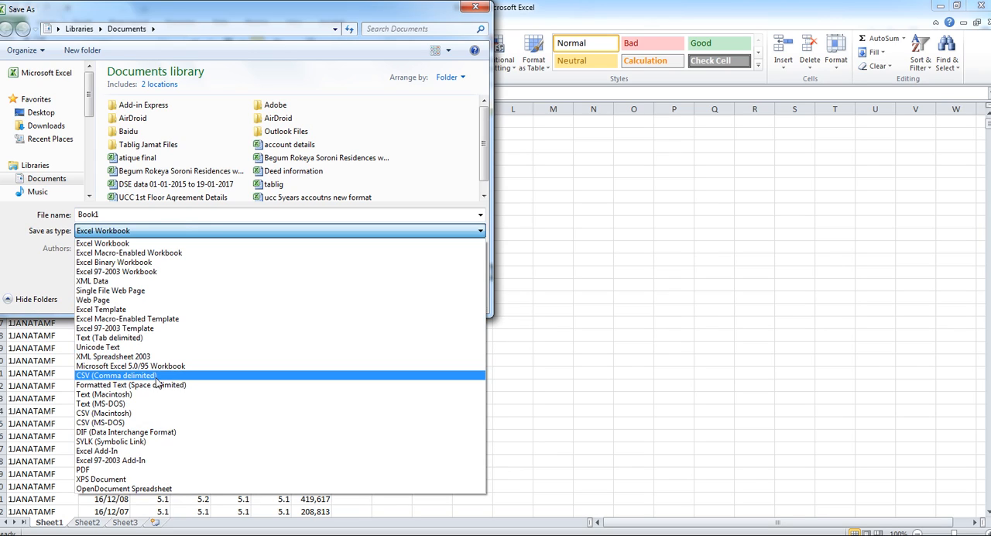
pyautogui.click(140, 378)
# - Name the CSV file DSE data 01-12-2016 to 22-01-2017
pyautogui.doubleClick(129, 214)
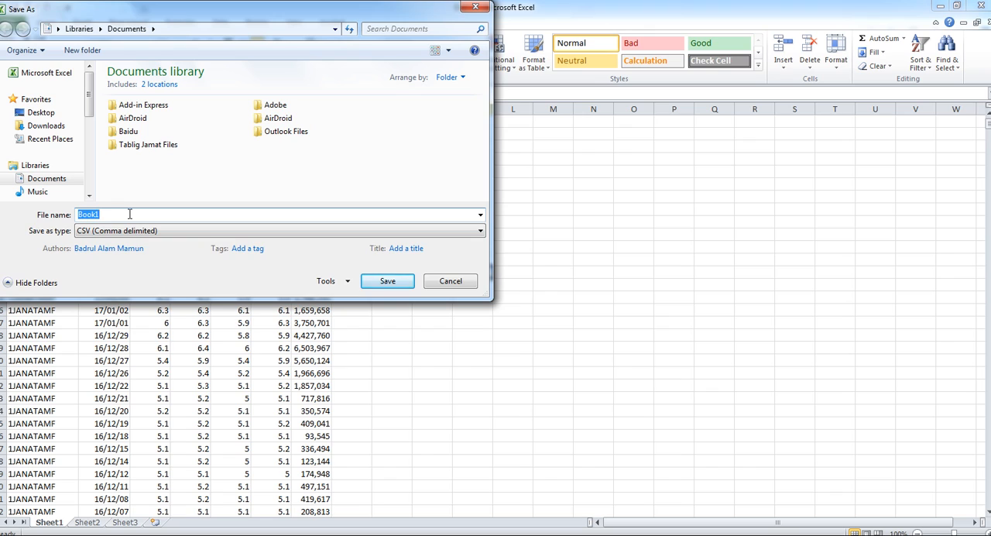
pyautogui.press('BackSpace')
pyautogui.write('DSE')
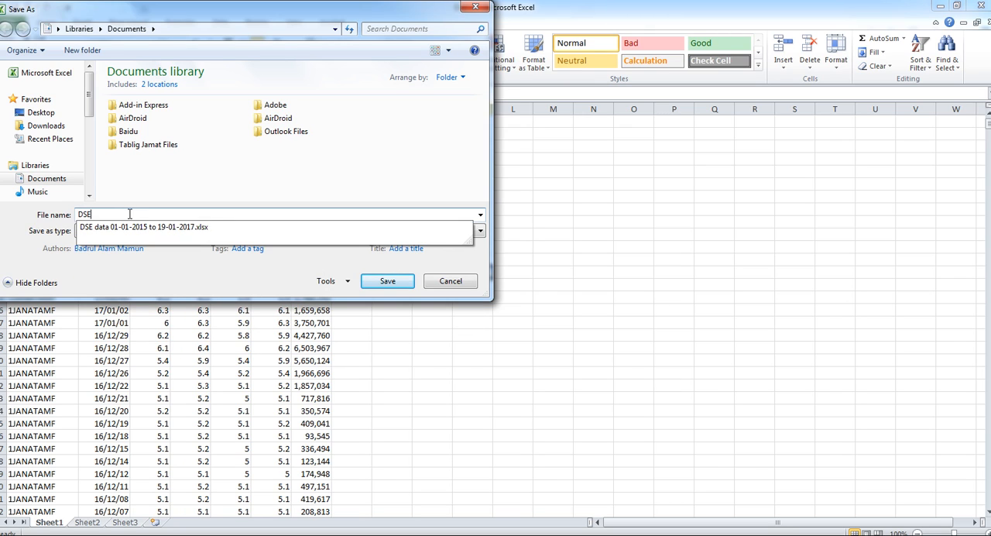
pyautogui.write(' data 01-12-2016 to 22-01-2017')
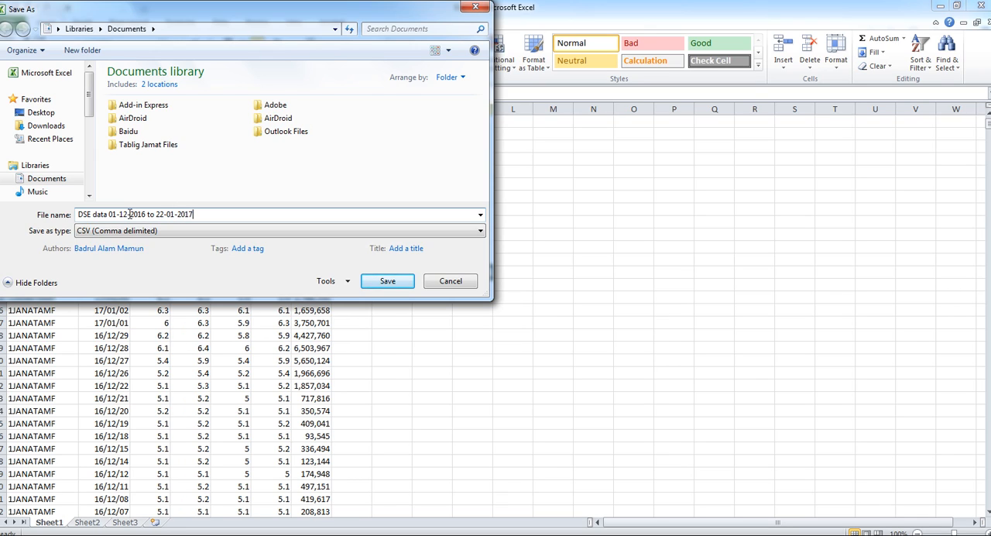
# - Save only the active sheet to the Desktop and keep the workbook in CSV format
pyautogui.click(41, 112)
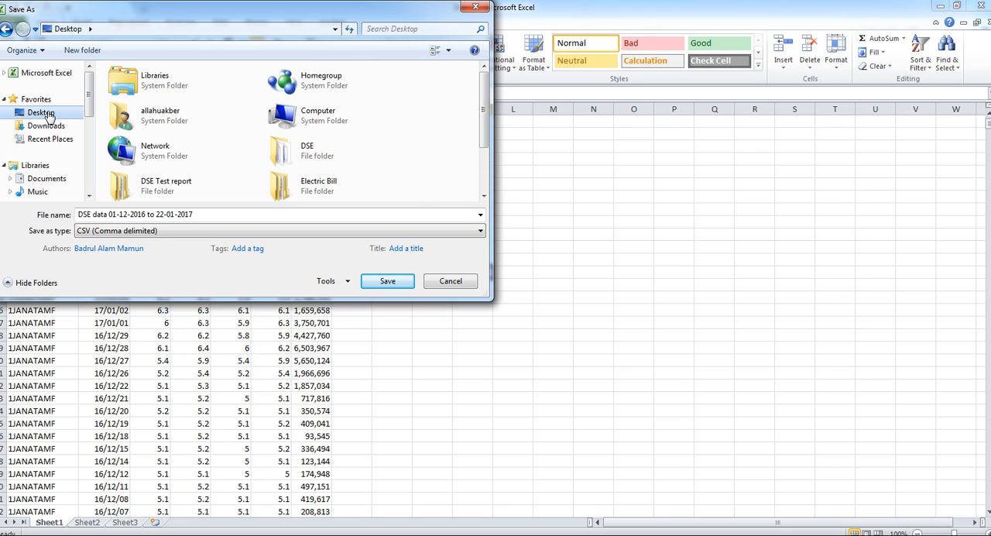
pyautogui.moveTo(485, 134); pyautogui.dragTo(485, 178)
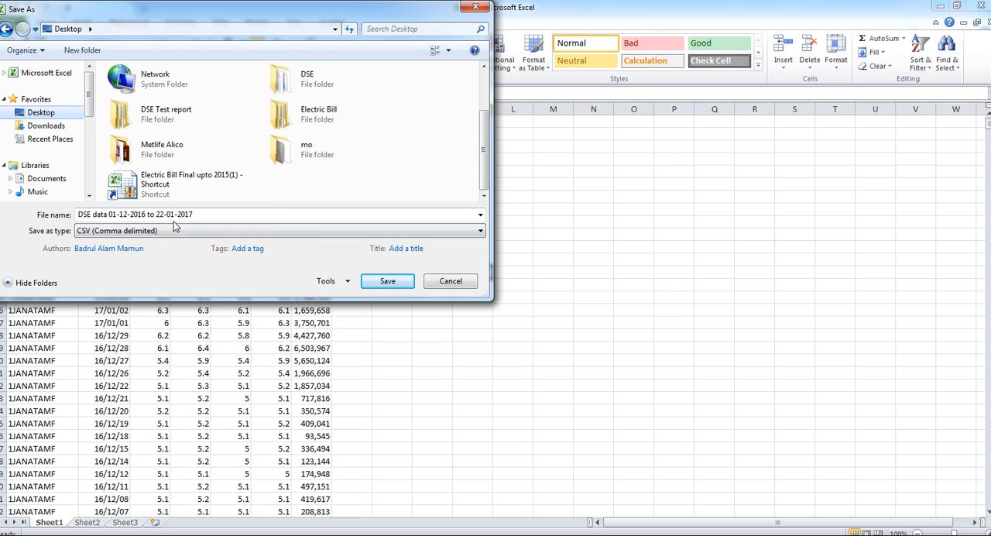
pyautogui.click(387, 281)
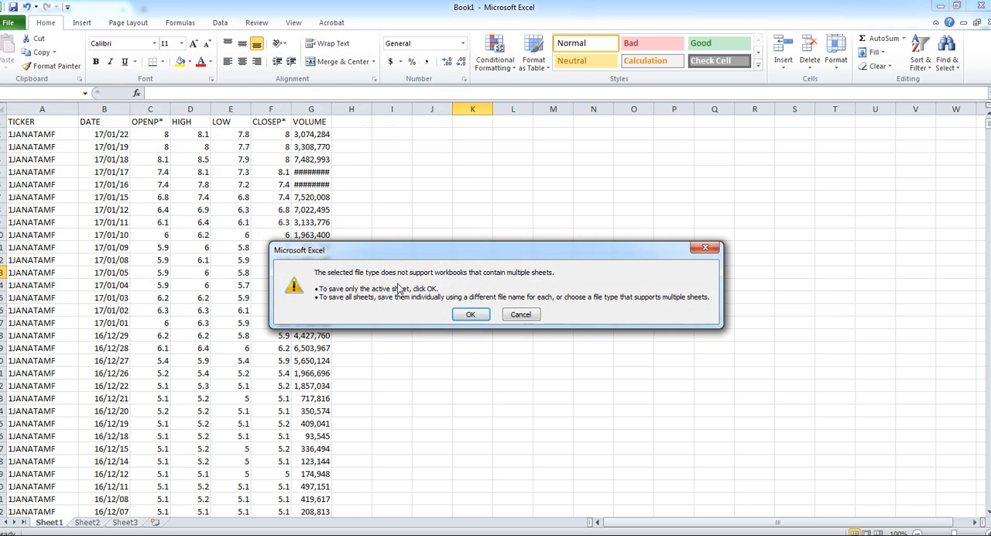
pyautogui.click(462, 312)
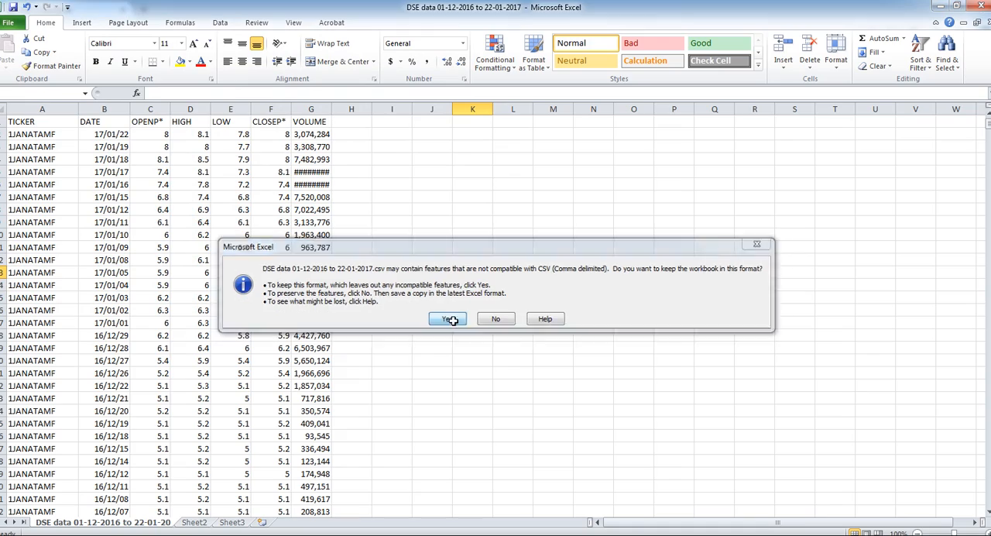
pyautogui.click(451, 317)
# - Minimize the workbook, close the DSE Close Price browser window and refresh the desktop
pyautogui.click(940, 6)
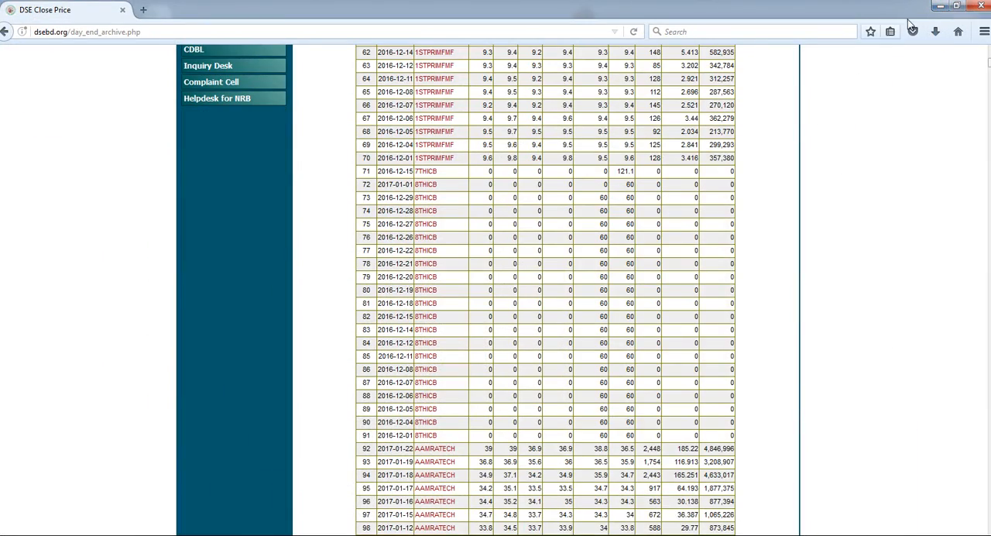
pyautogui.click(982, 7)
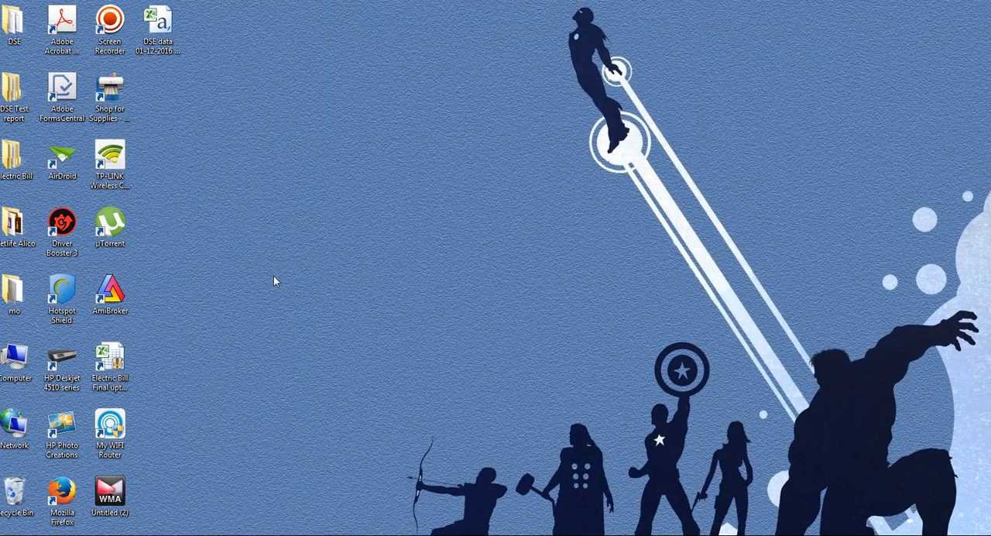
pyautogui.click(177, 51)
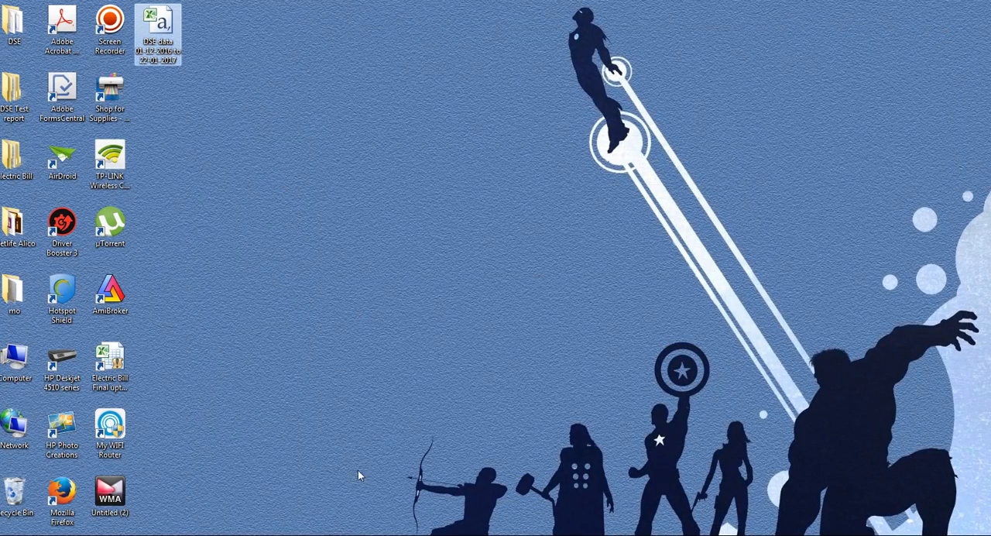
pyautogui.click(325, 387)
pyautogui.rightClick(299, 168)
pyautogui.click(329, 206)
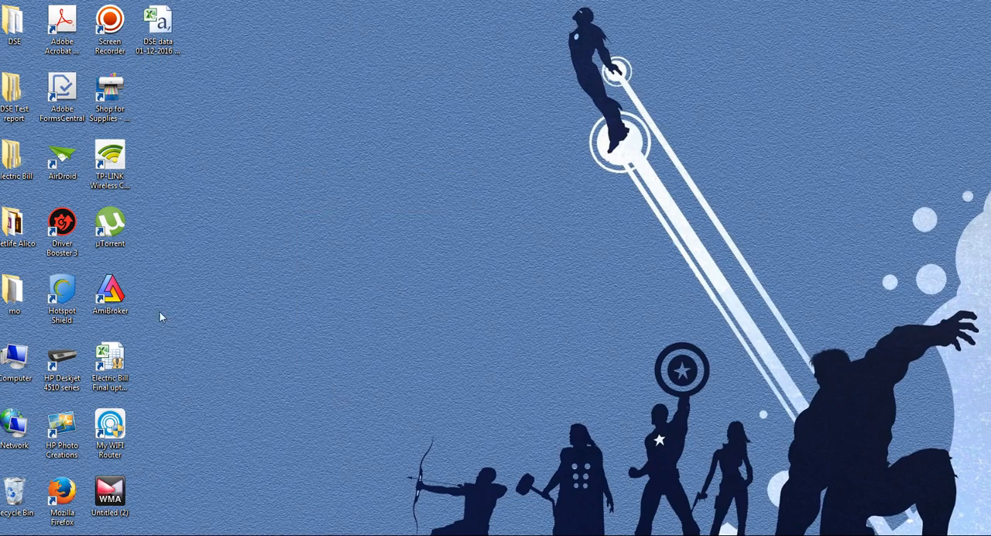
# - Launch AmiBroker from the desktop
pyautogui.click(119, 309)
pyautogui.doubleClick(119, 309)
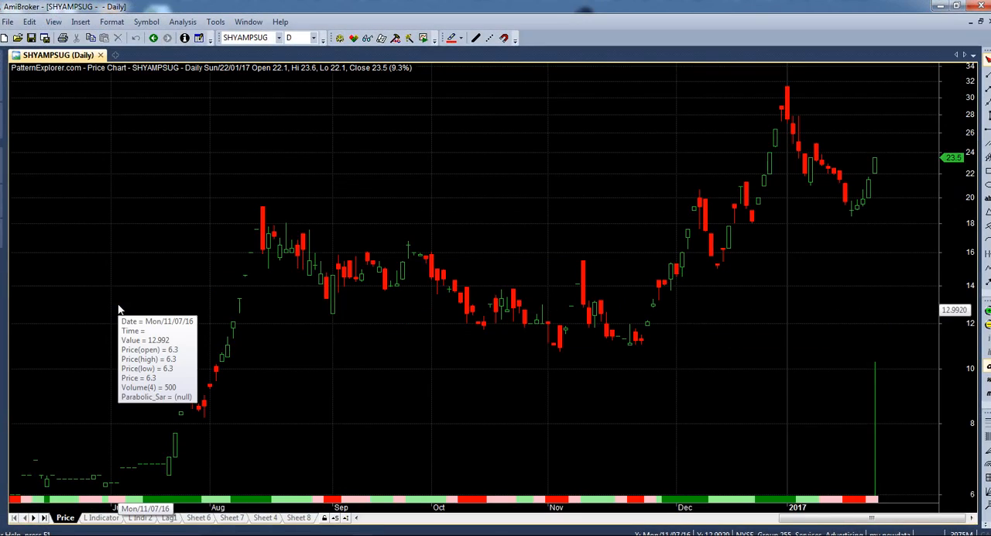
pyautogui.scroll(3, 361, 378)
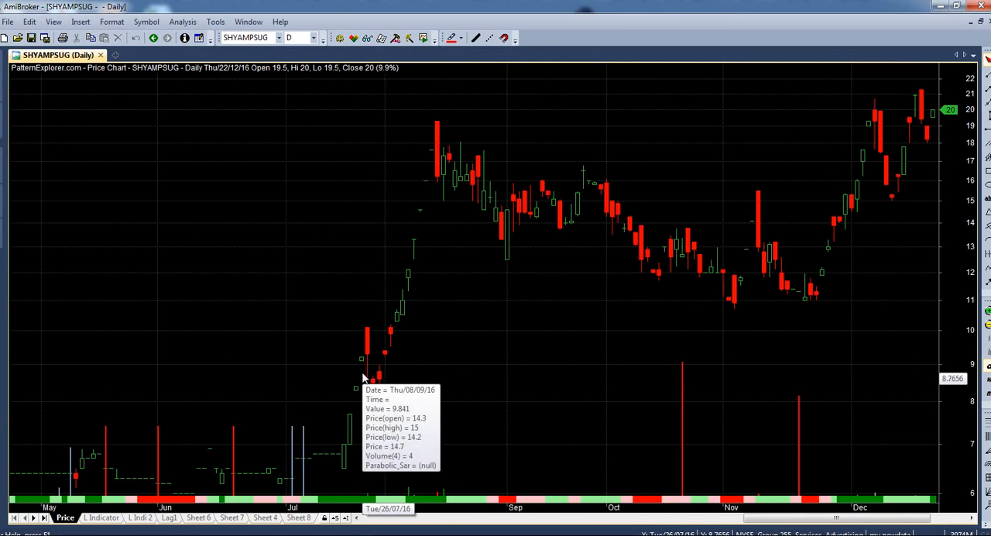
# - Look up symbols starting with abb and browse the neighbouring tickers' charts, ending on AAMRATECH
pyautogui.click(250, 39)
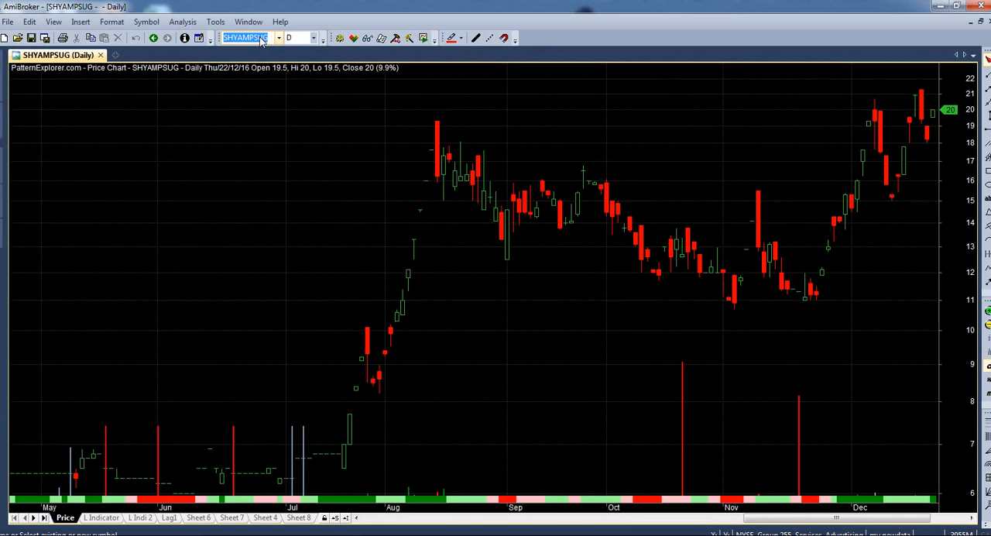
pyautogui.write('abb')
pyautogui.press('Down')
pyautogui.press('Down')
pyautogui.press('Down')
pyautogui.press('Up')
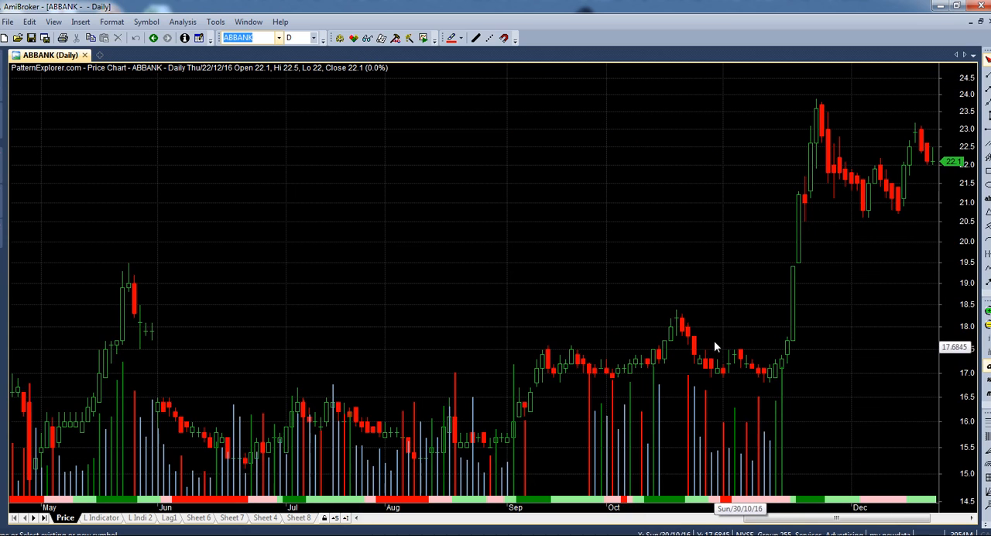
pyautogui.press('Down')
pyautogui.press('Up')
pyautogui.press('Up')
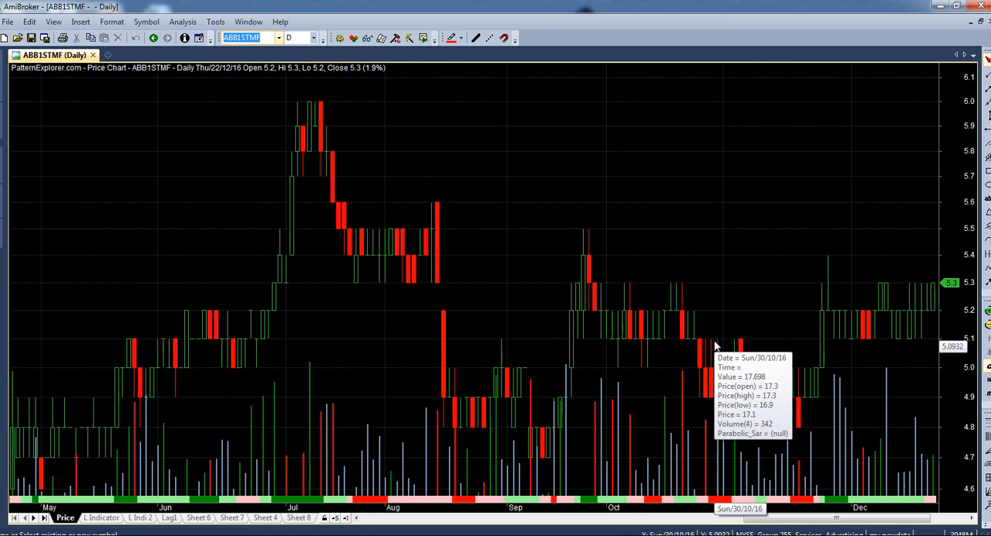
pyautogui.press('Up')
pyautogui.press('Up')
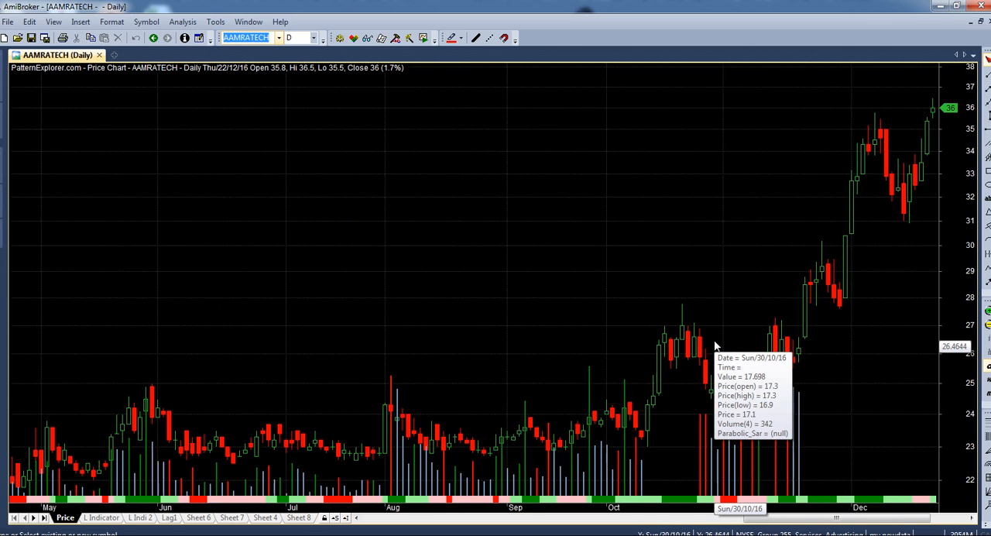
# - Examine the AAMRATECH daily price history from early 2015 up to the latest bars
pyautogui.click(854, 414)
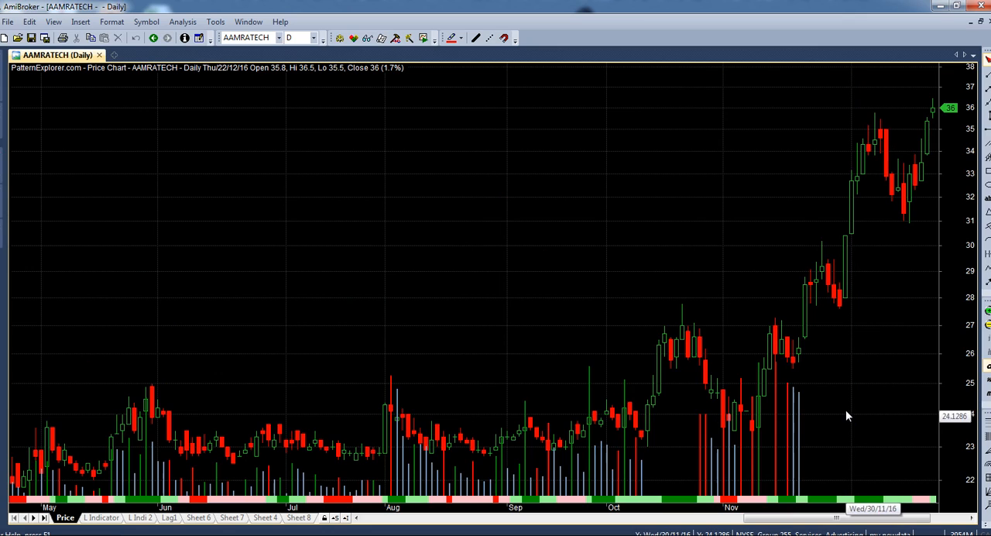
pyautogui.moveTo(933, 117)
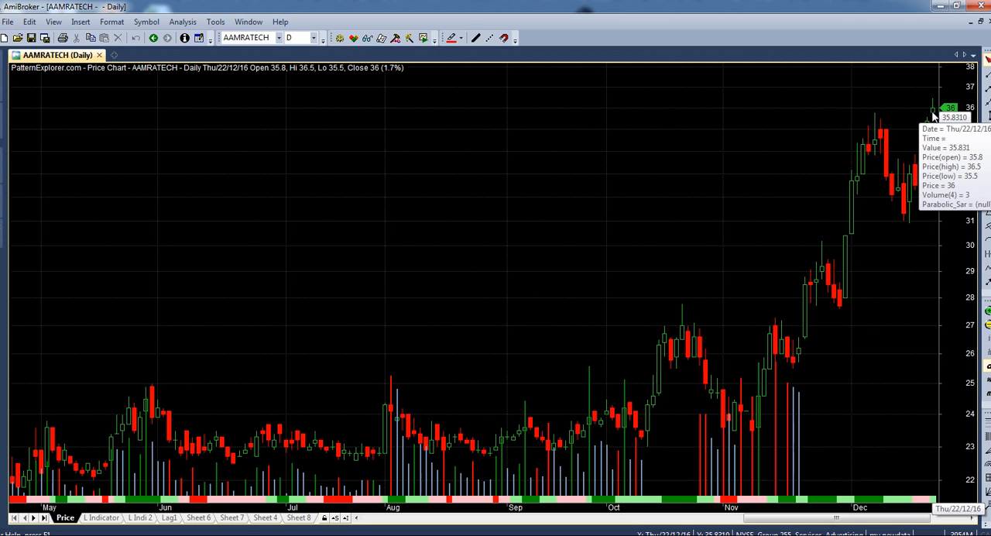
pyautogui.scroll(-3, 805, 211)
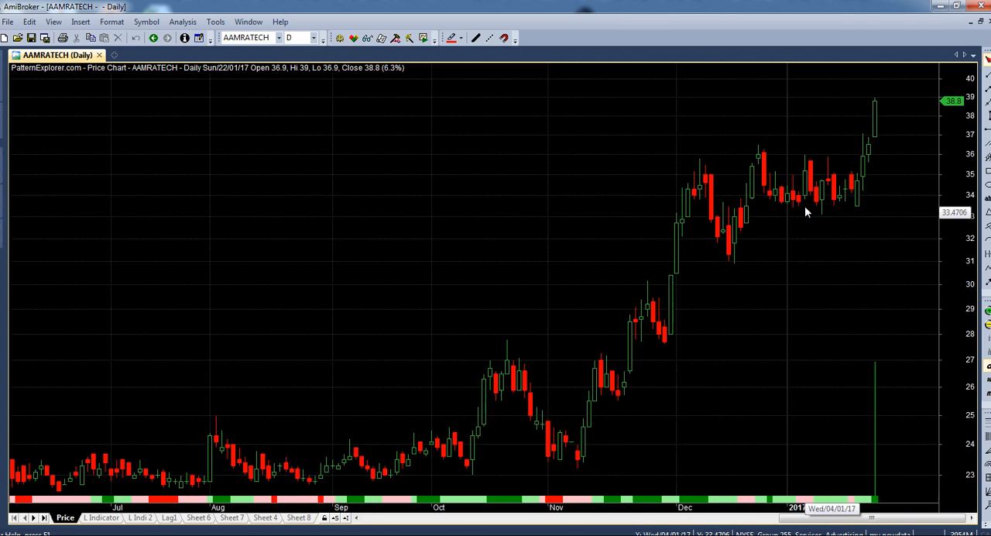
pyautogui.scroll(3, 805, 211)
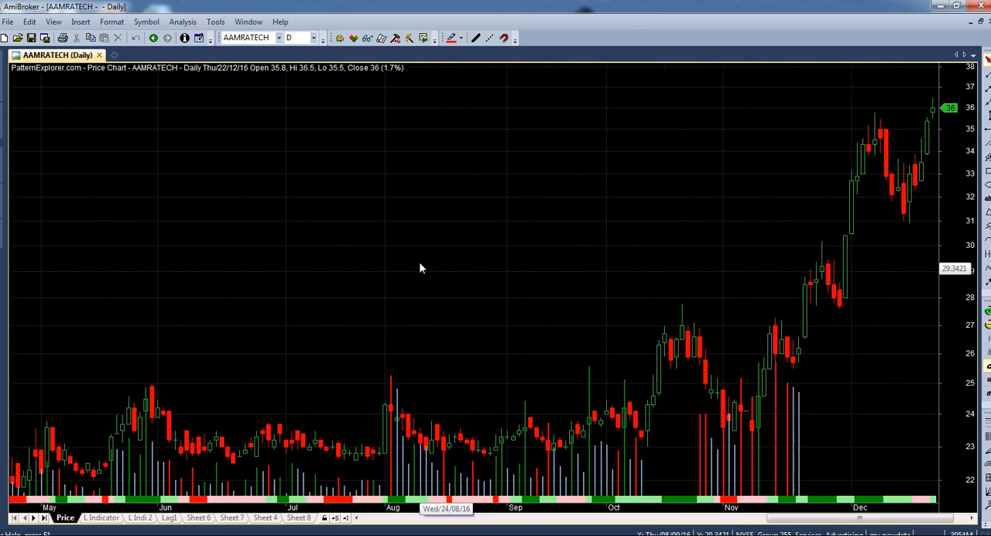
pyautogui.scroll(-3, 418, 262)
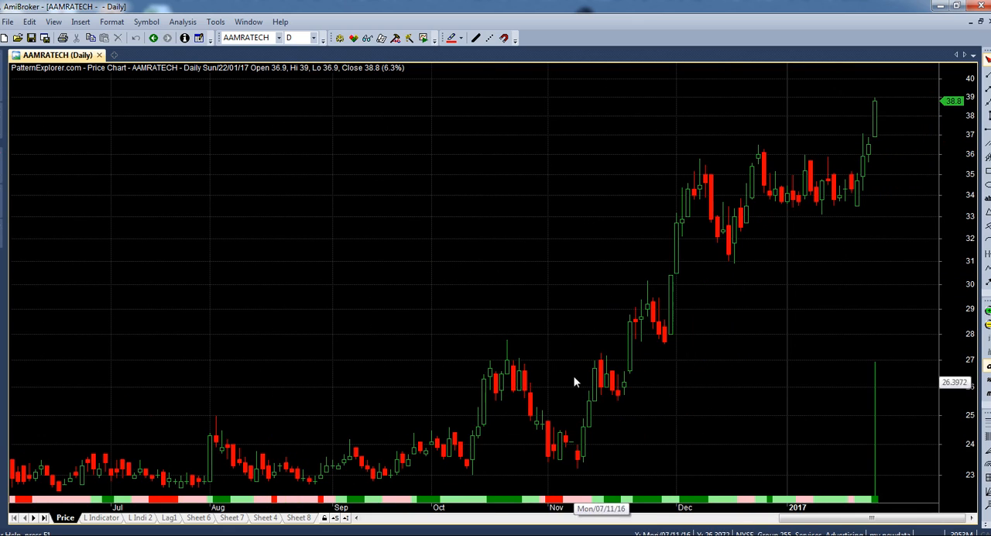
pyautogui.moveTo(872, 523); pyautogui.dragTo(456, 517)
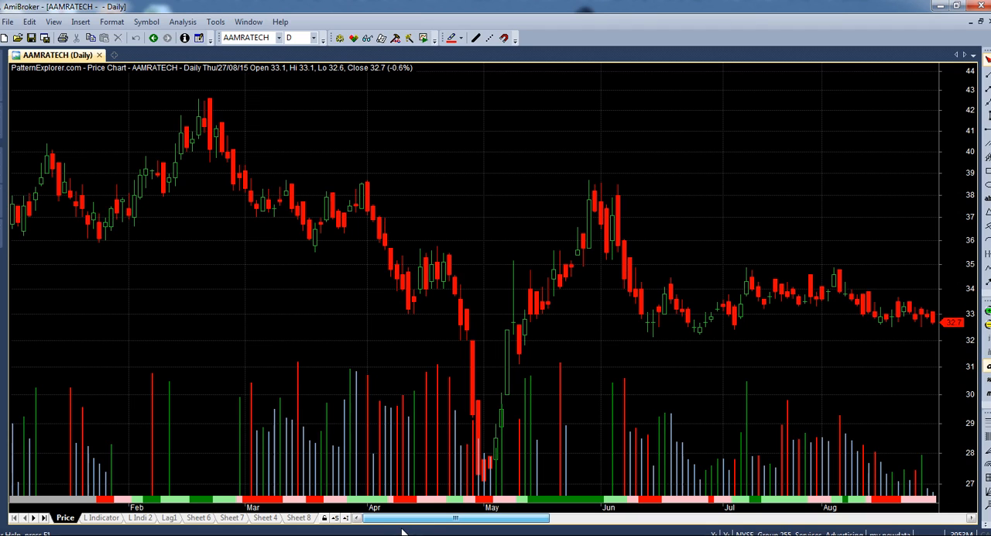
pyautogui.moveTo(410, 533); pyautogui.dragTo(872, 517)
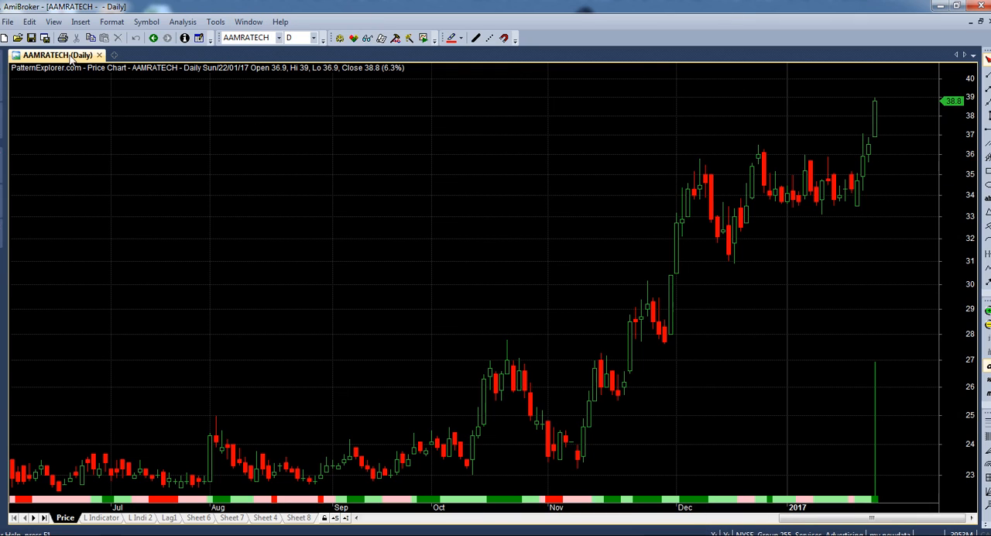
# - Start creating a new AmiBroker database
pyautogui.click(9, 22)
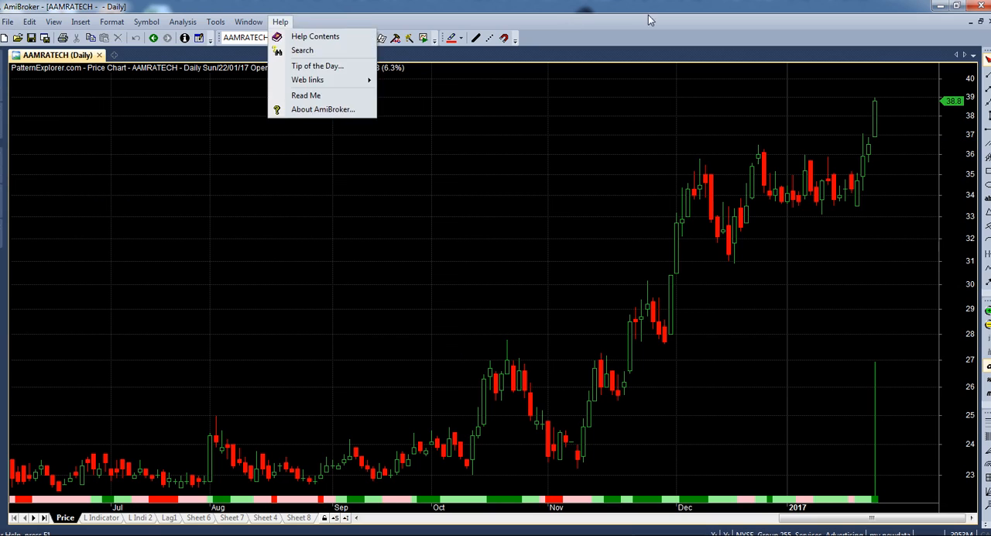
pyautogui.click(739, 79)
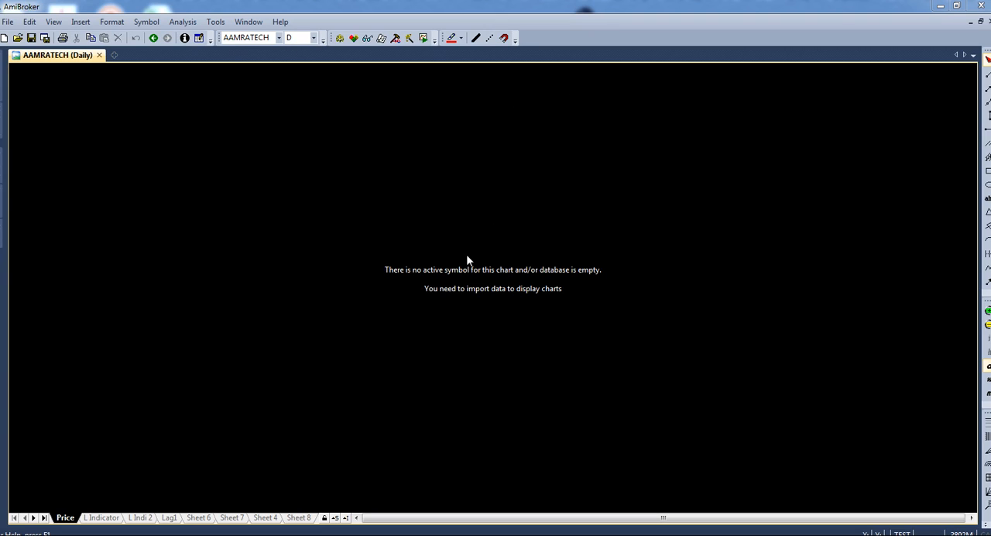
pyautogui.click(7, 21)
pyautogui.moveTo(98, 43)
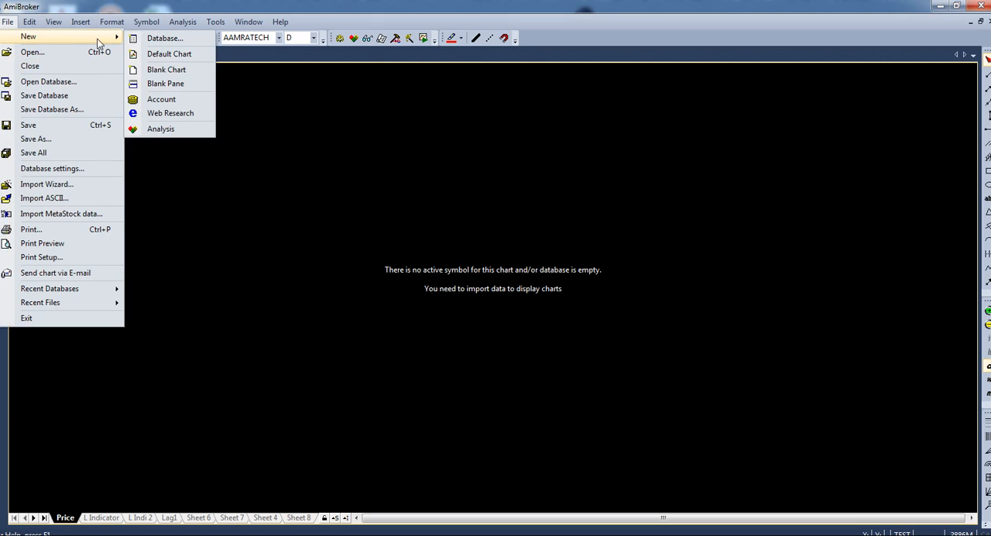
pyautogui.click(168, 40)
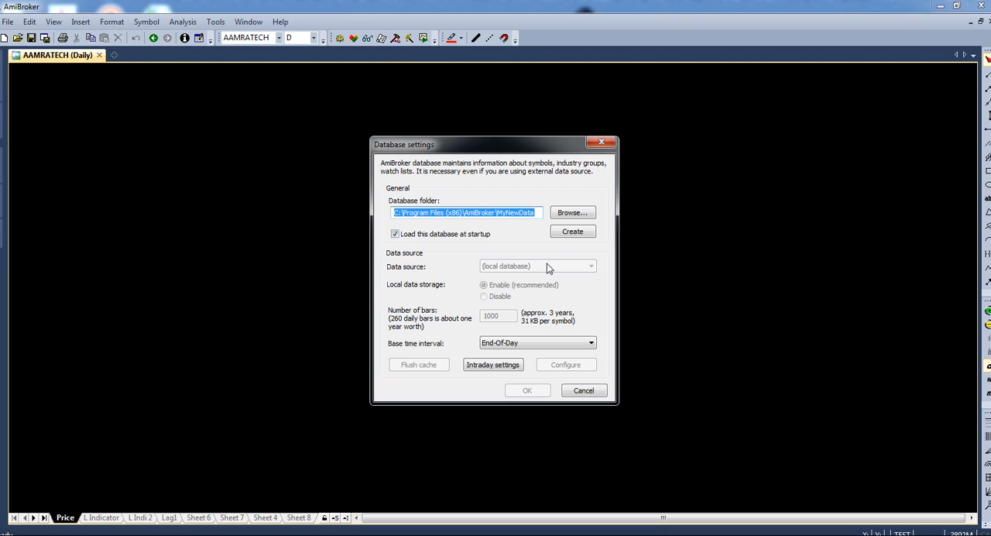
# - Browse for the new database's folder location on drive D:
pyautogui.click(573, 213)
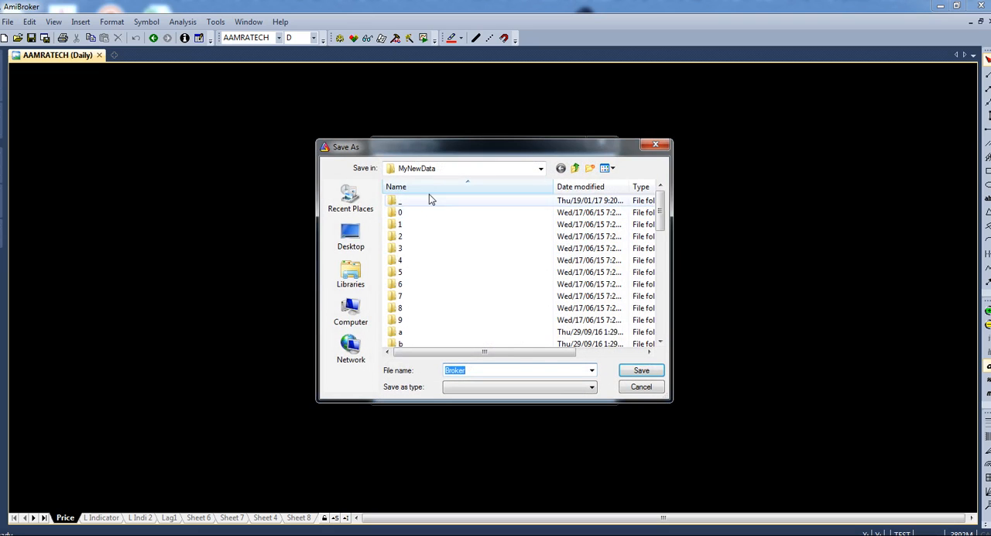
pyautogui.click(350, 236)
pyautogui.doubleClick(449, 291)
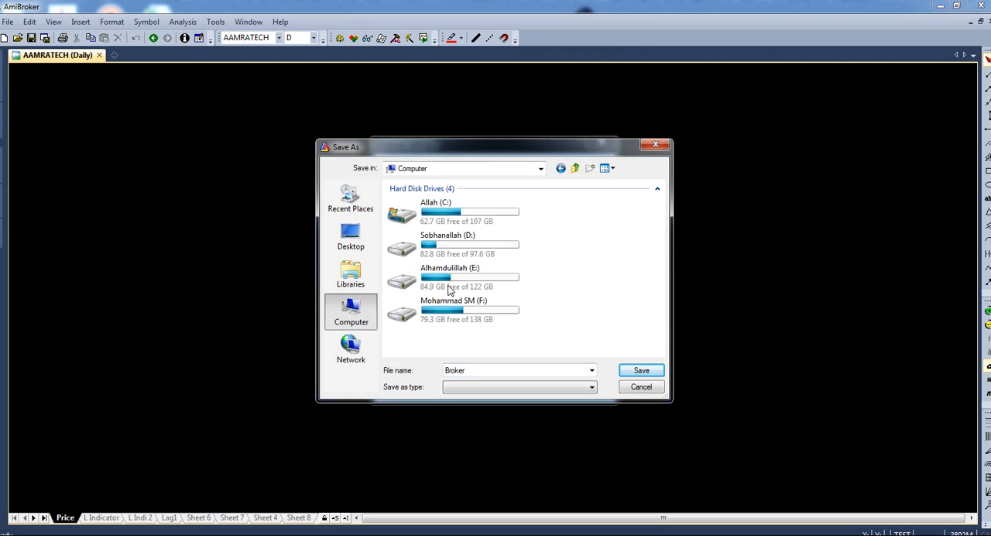
pyautogui.doubleClick(454, 241)
pyautogui.doubleClick(447, 285)
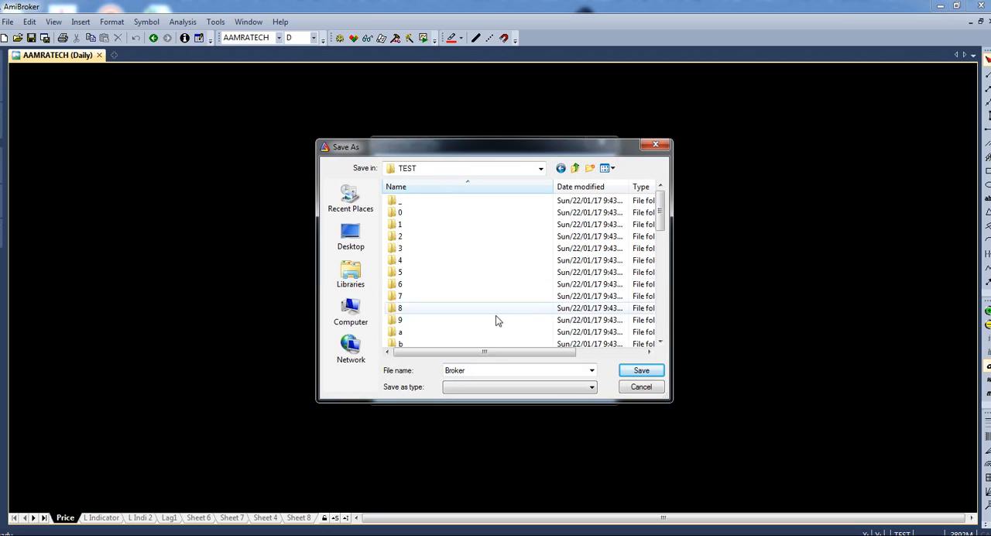
pyautogui.click(460, 203)
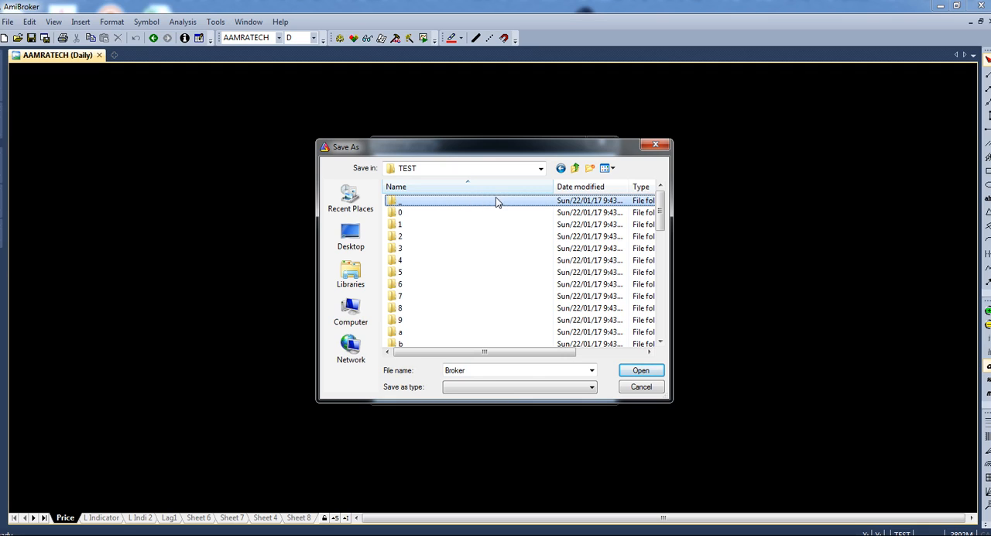
pyautogui.rightClick(439, 251)
pyautogui.click(435, 253)
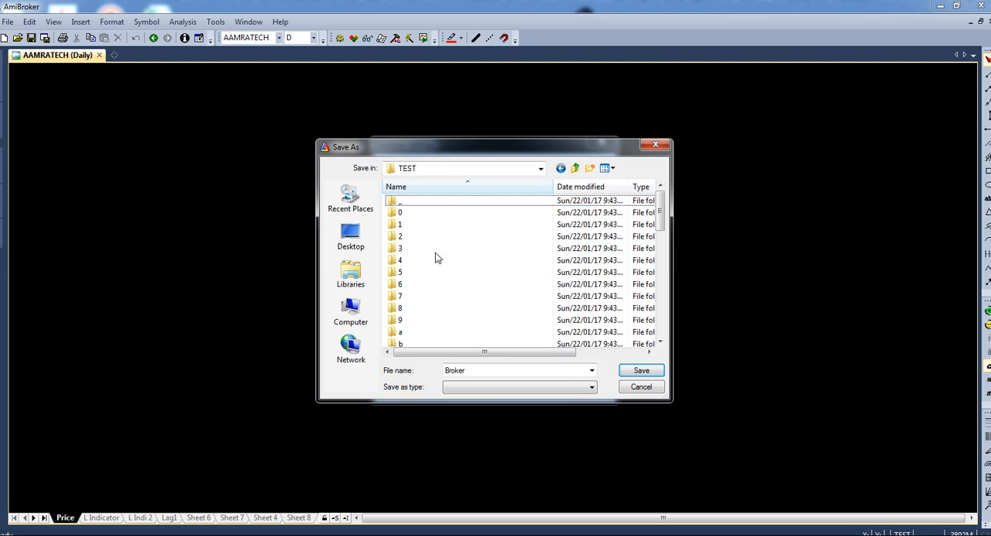
pyautogui.click(435, 253)
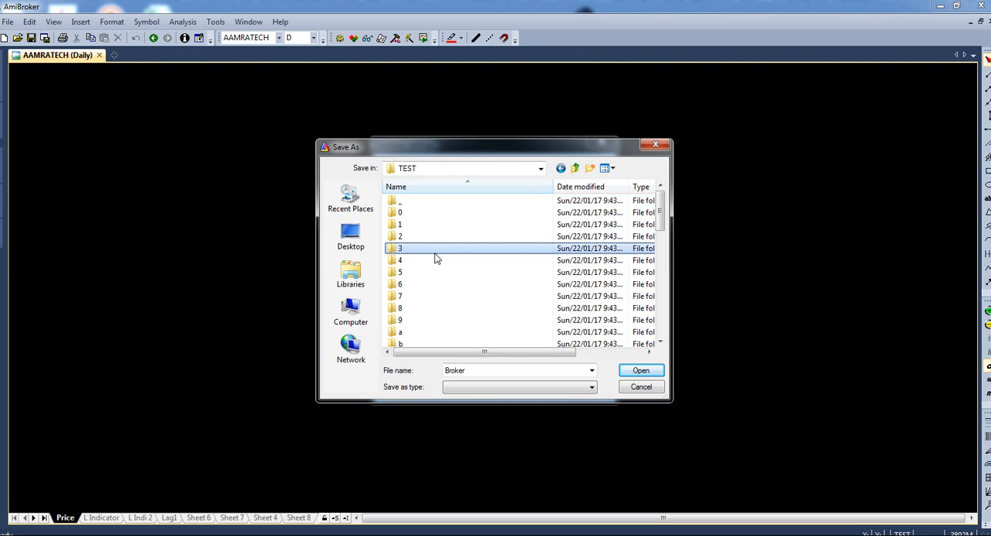
pyautogui.click(574, 168)
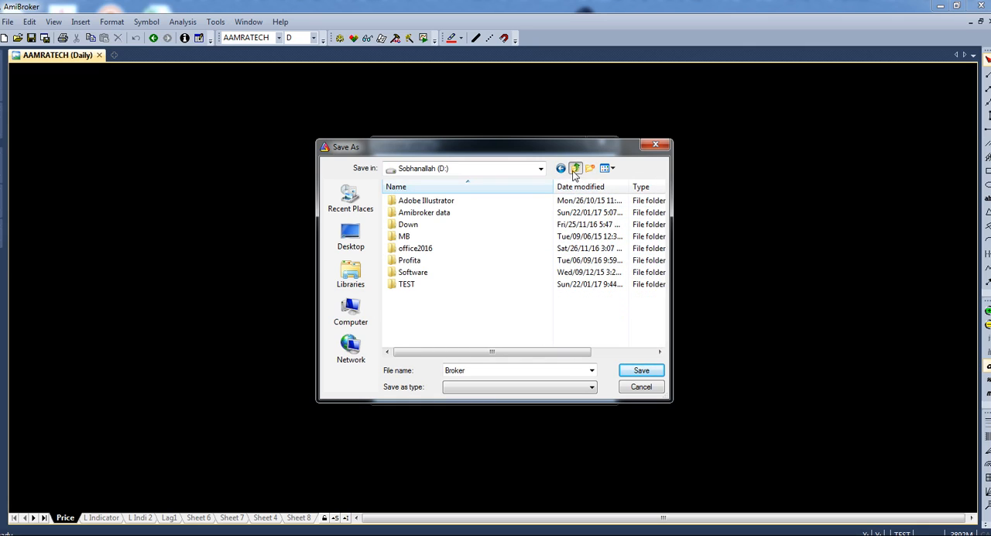
# - Create a new folder named AMIBROKER on drive D: for the database
pyautogui.rightClick(422, 308)
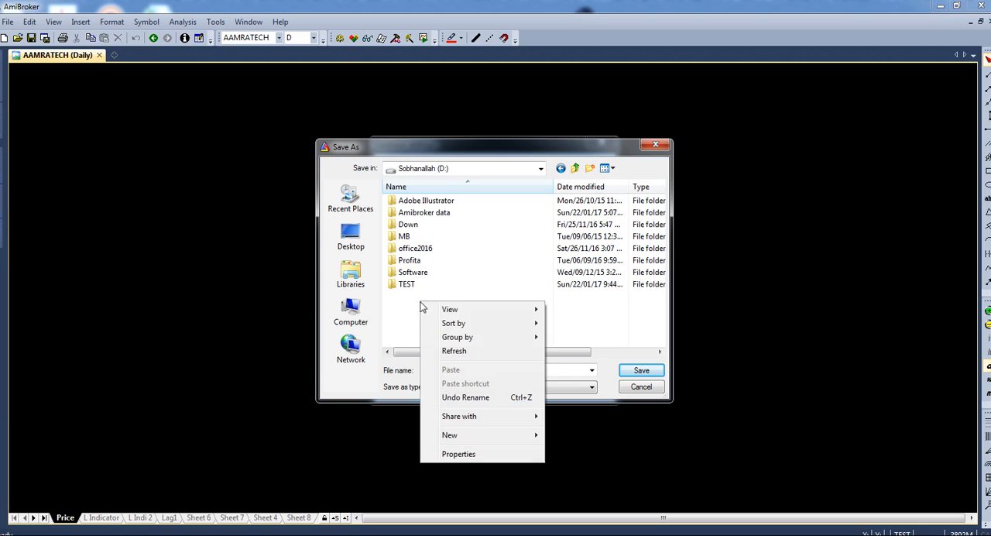
pyautogui.click(590, 168)
pyautogui.write('AM')
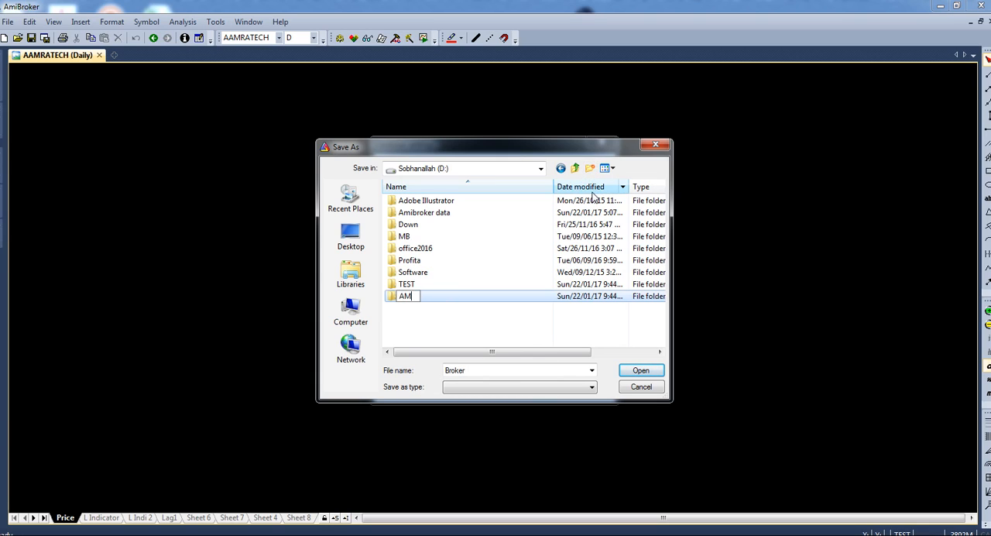
pyautogui.write('IBROKER')
pyautogui.press('Return')
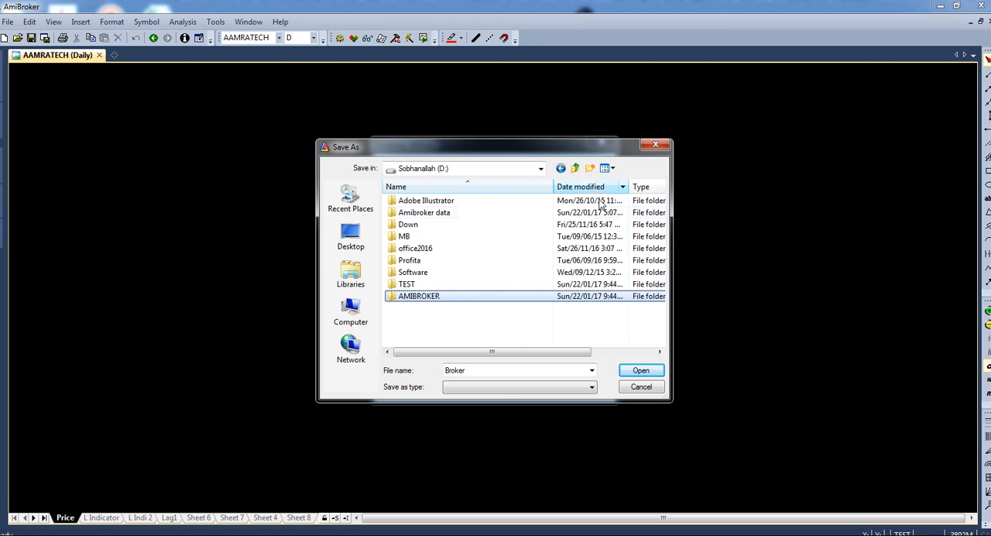
# - Set the database folder to D:\AMIBROKER and create the database, accepting the default local, End-Of-Day settings
pyautogui.click(641, 370)
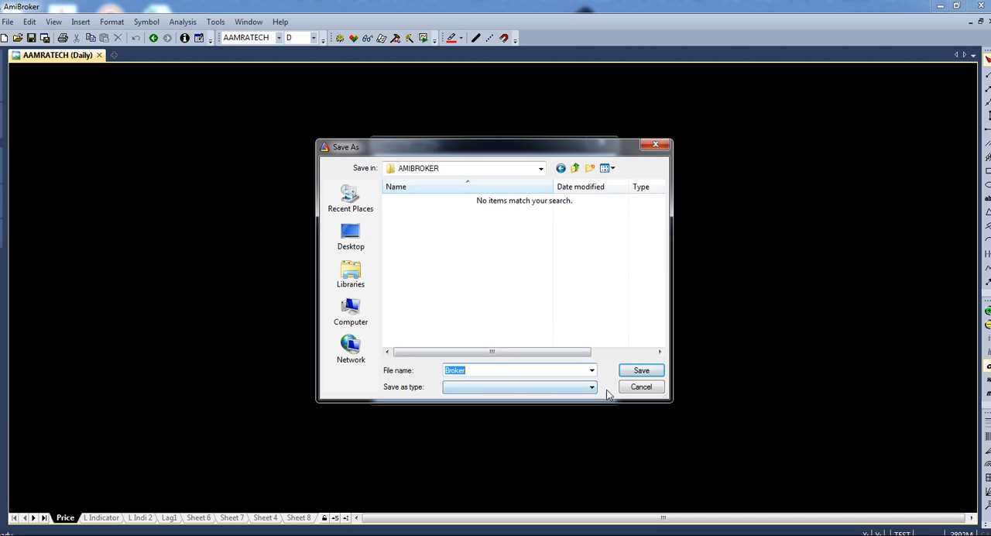
pyautogui.click(633, 375)
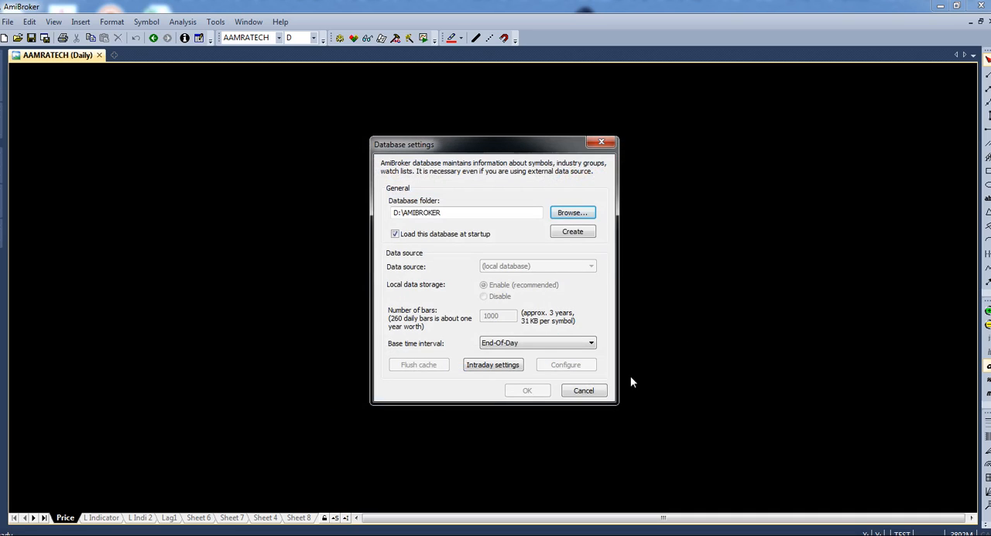
pyautogui.click(572, 231)
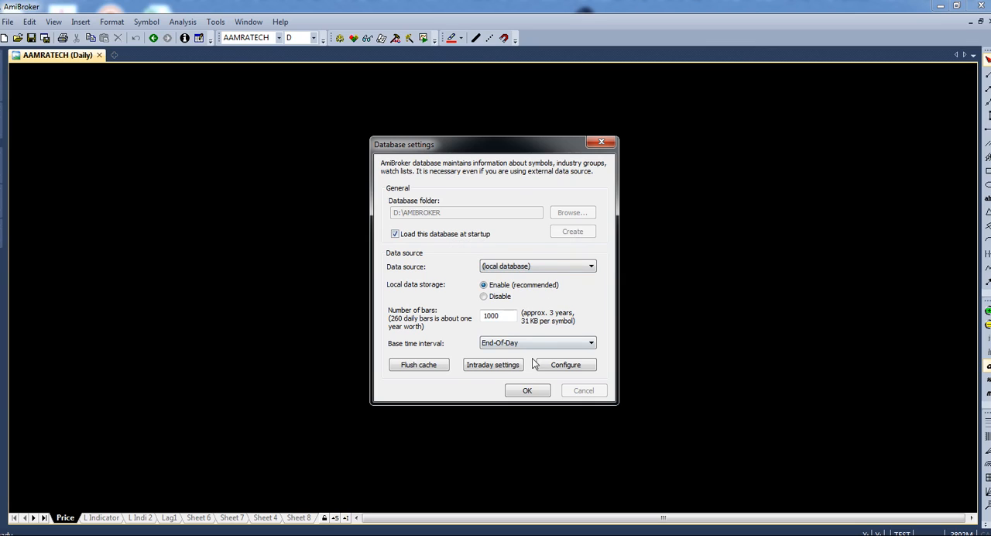
pyautogui.click(529, 391)
pyautogui.click(527, 390)
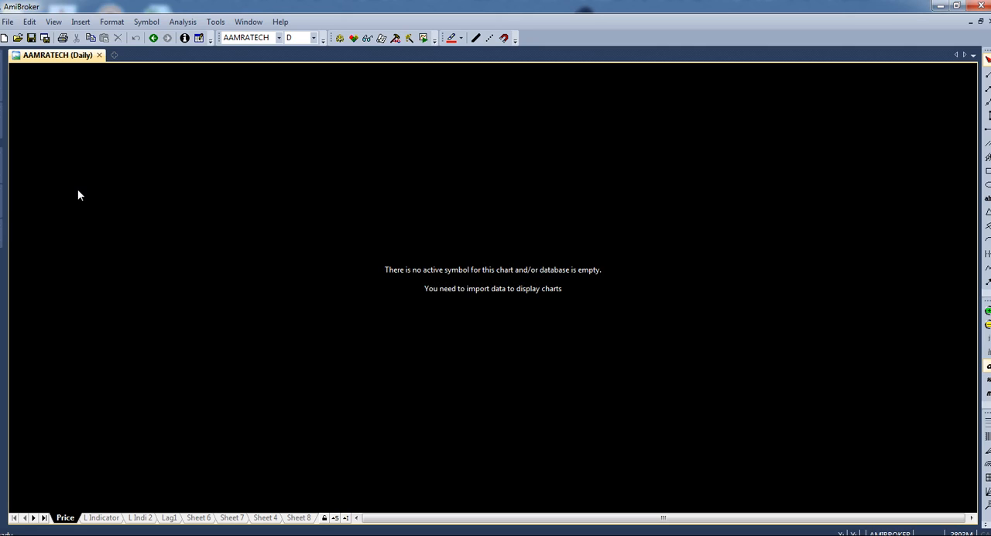
pyautogui.click(8, 21)
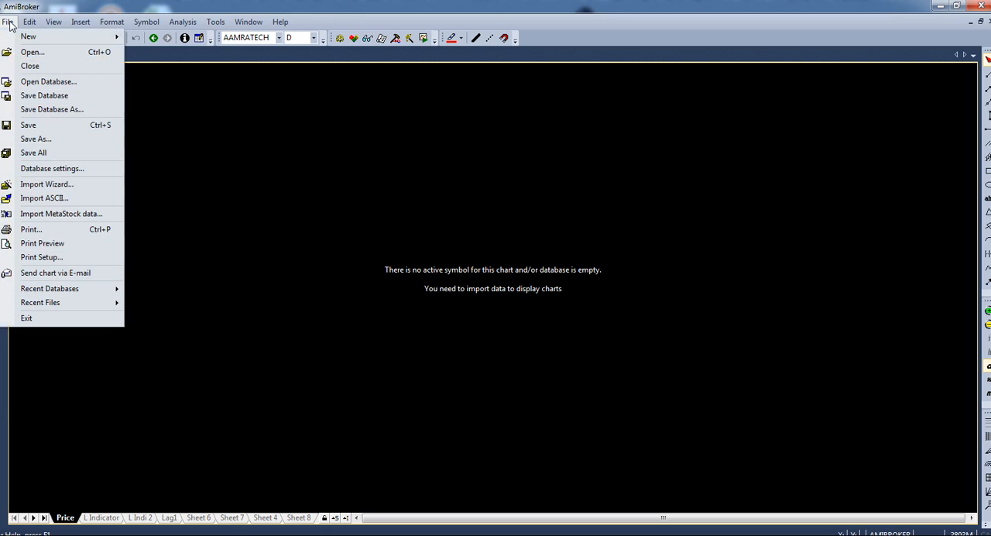
pyautogui.click(39, 184)
pyautogui.click(534, 233)
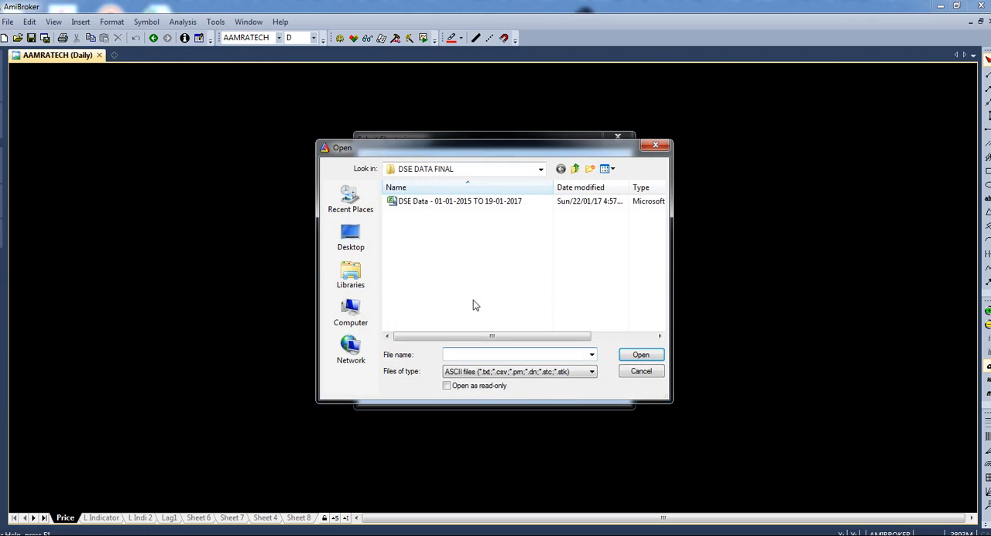
pyautogui.click(350, 236)
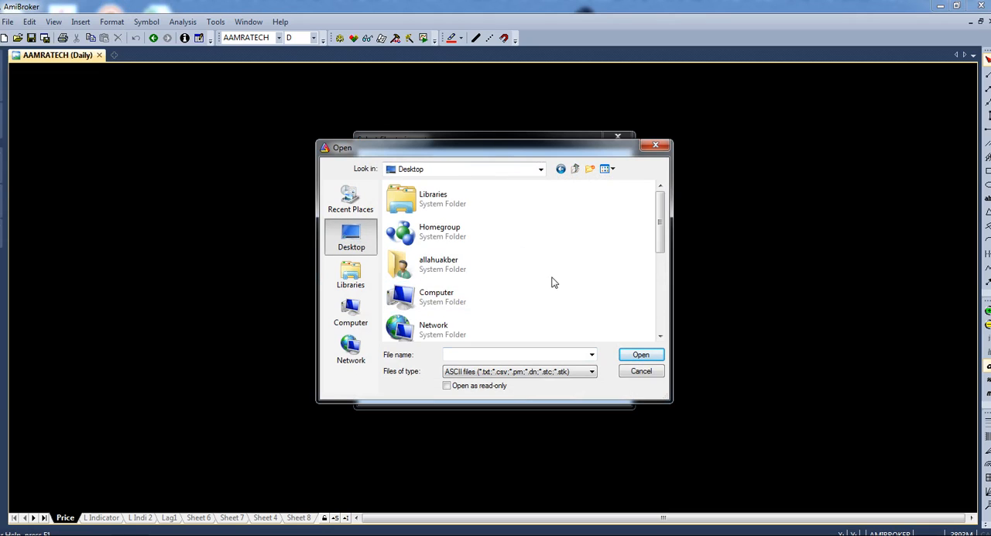
pyautogui.scroll(-5, 553, 282)
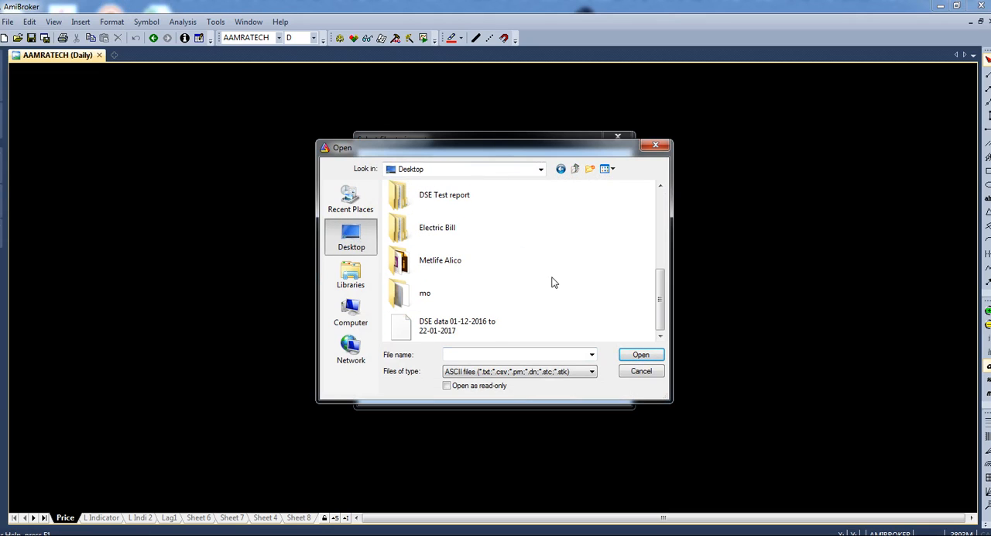
pyautogui.click(448, 330)
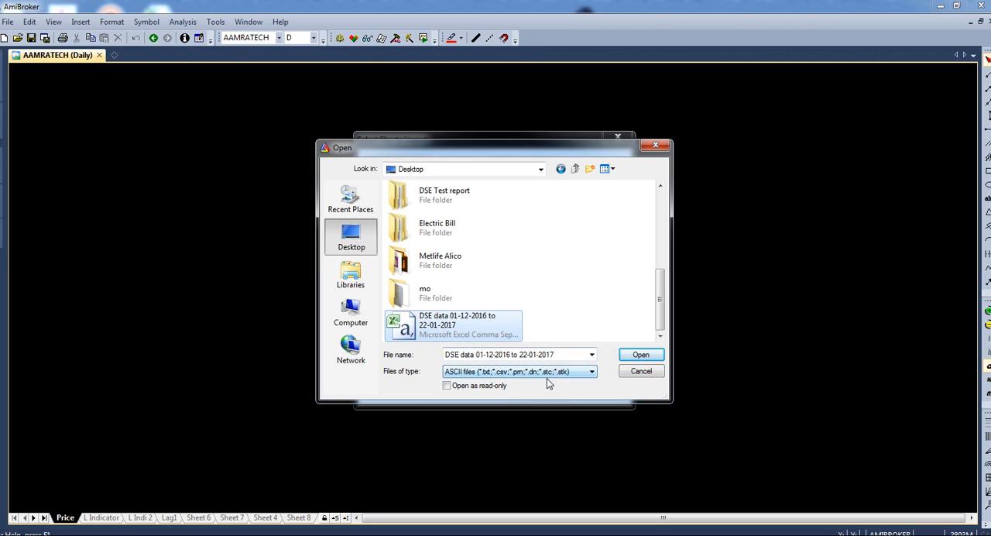
pyautogui.click(642, 354)
pyautogui.click(495, 393)
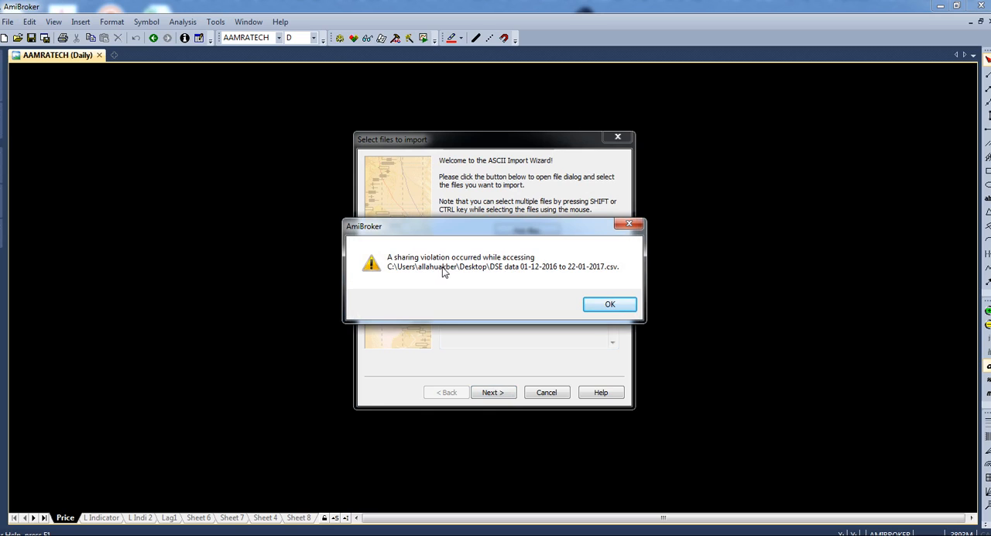
pyautogui.click(600, 305)
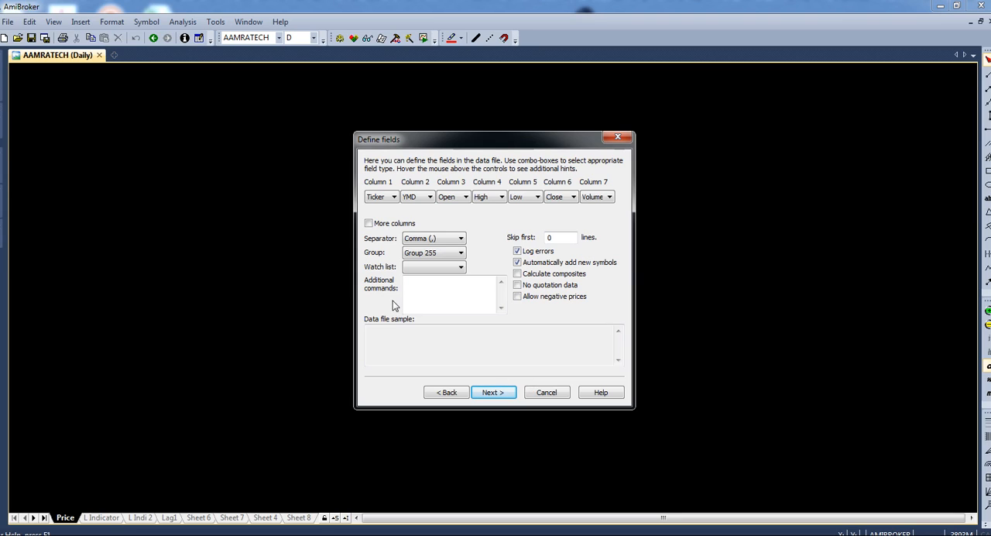
pyautogui.click(448, 393)
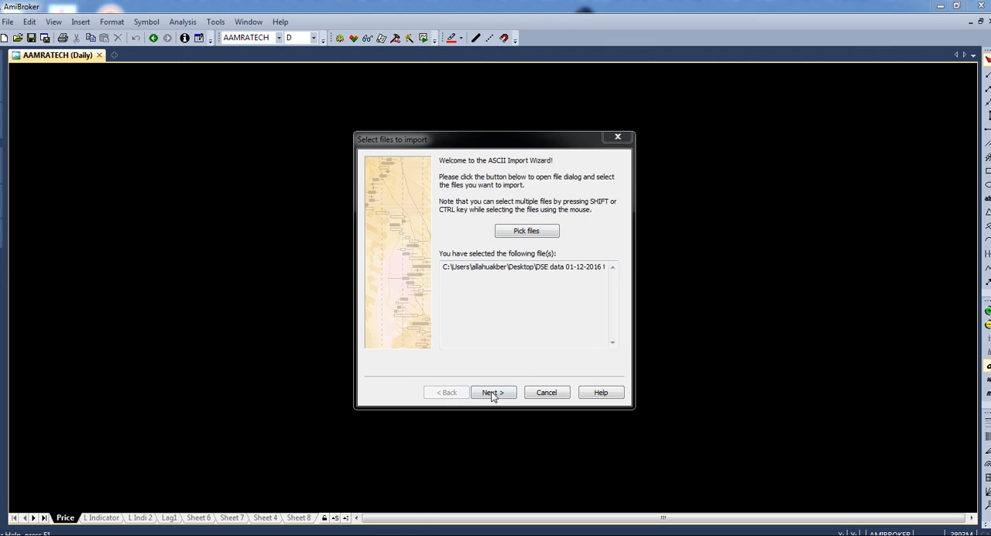
pyautogui.click(546, 393)
# - Start the Import Wizard and pick the CSV file DSE data 01-12-2016 to 22-01-2017 from the Desktop
pyautogui.click(8, 22)
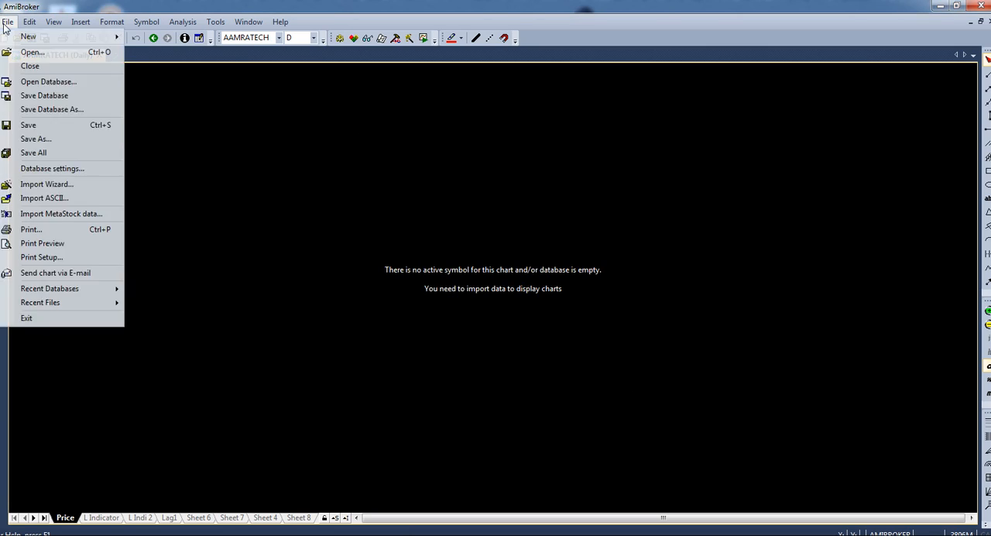
pyautogui.click(45, 184)
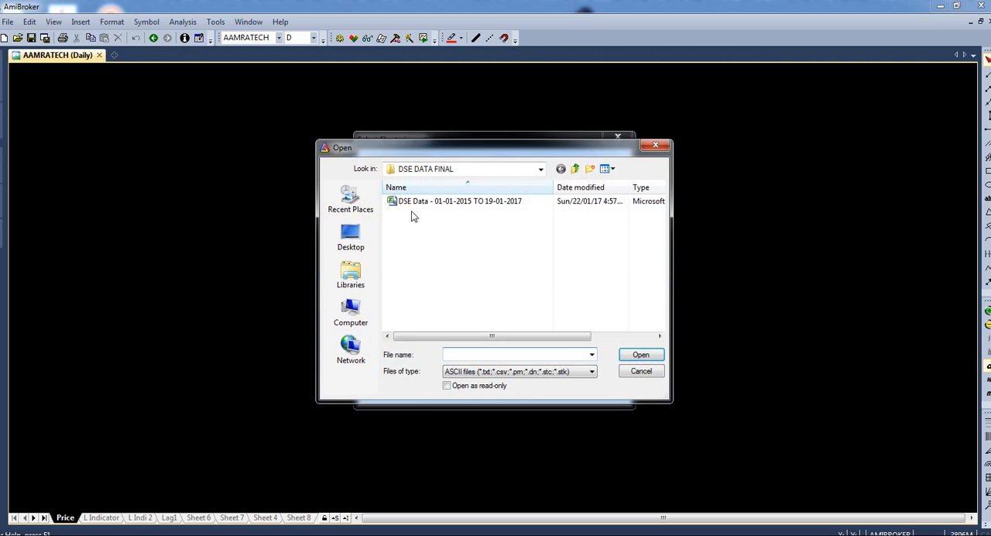
pyautogui.click(351, 236)
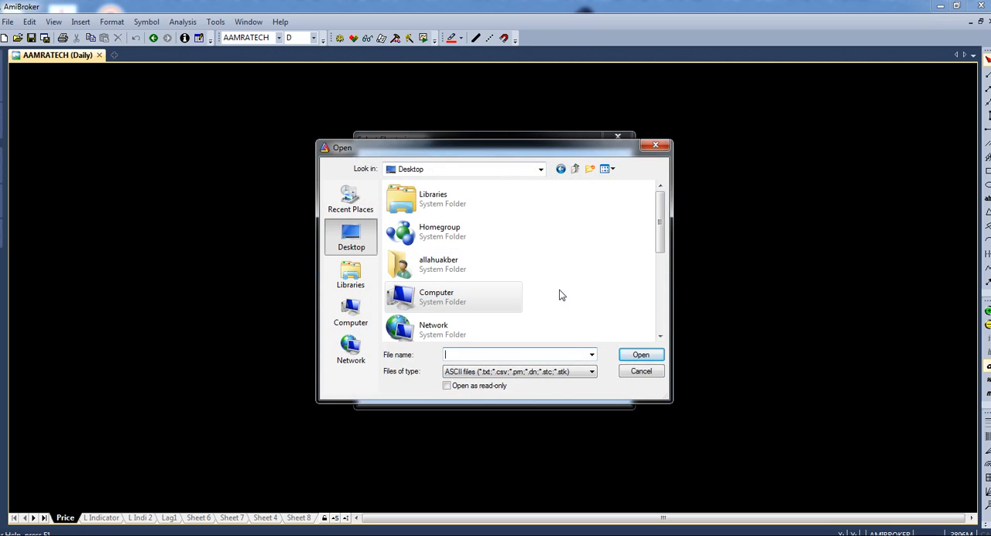
pyautogui.scroll(-5, 564, 292)
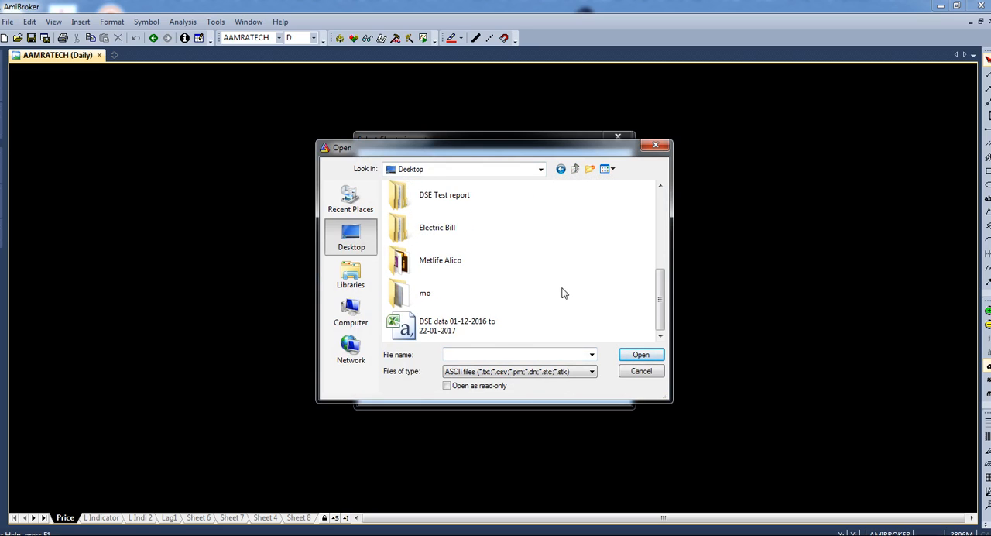
pyautogui.click(482, 327)
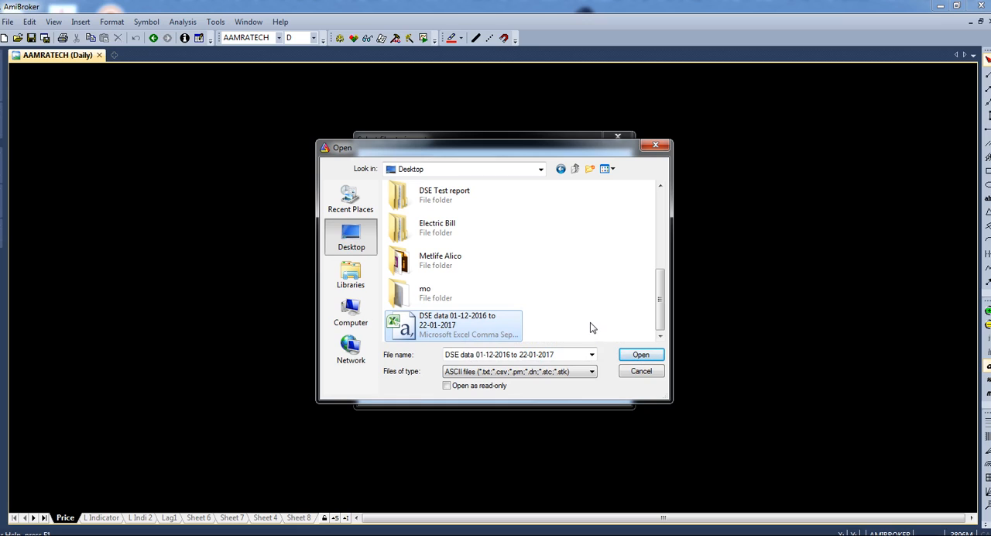
pyautogui.click(641, 355)
# - Import the file with comma-separated Ticker, YMD, Open, High, Low, Close and Volume columns, and decline viewing the error log
pyautogui.click(502, 391)
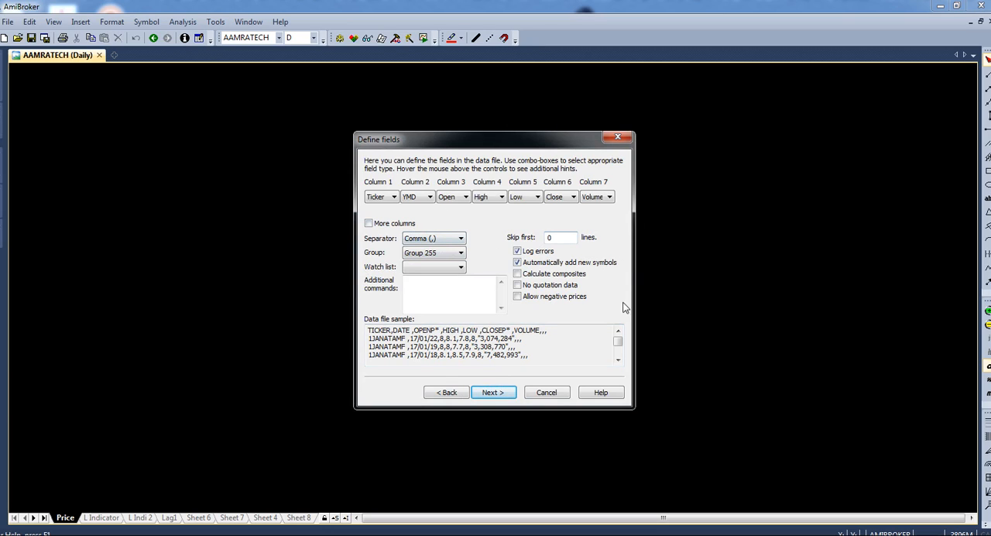
pyautogui.click(500, 395)
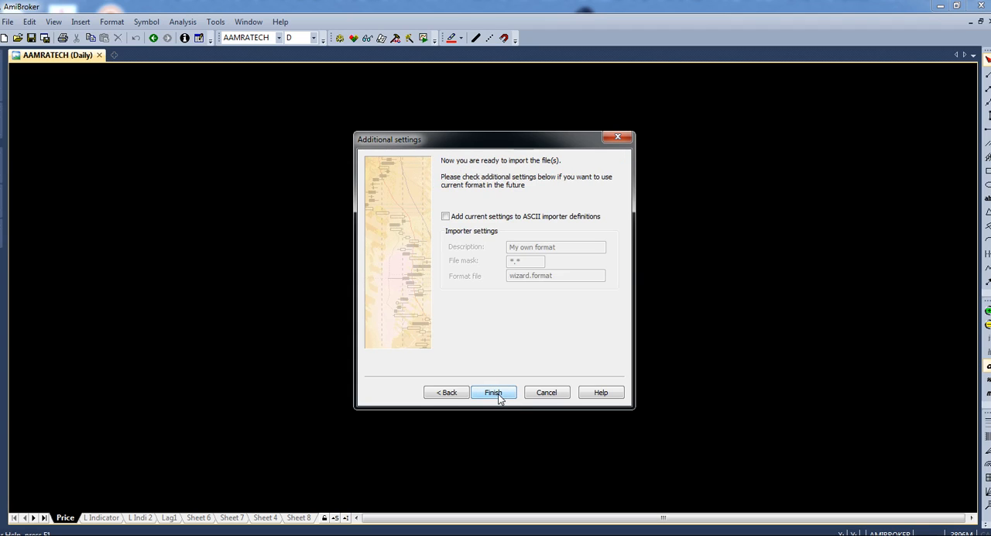
pyautogui.click(499, 395)
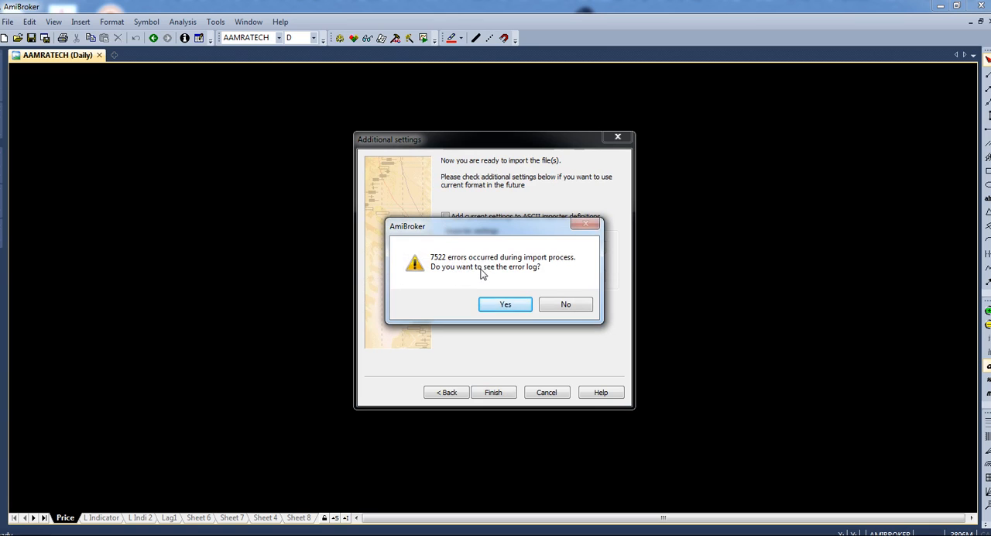
pyautogui.click(563, 304)
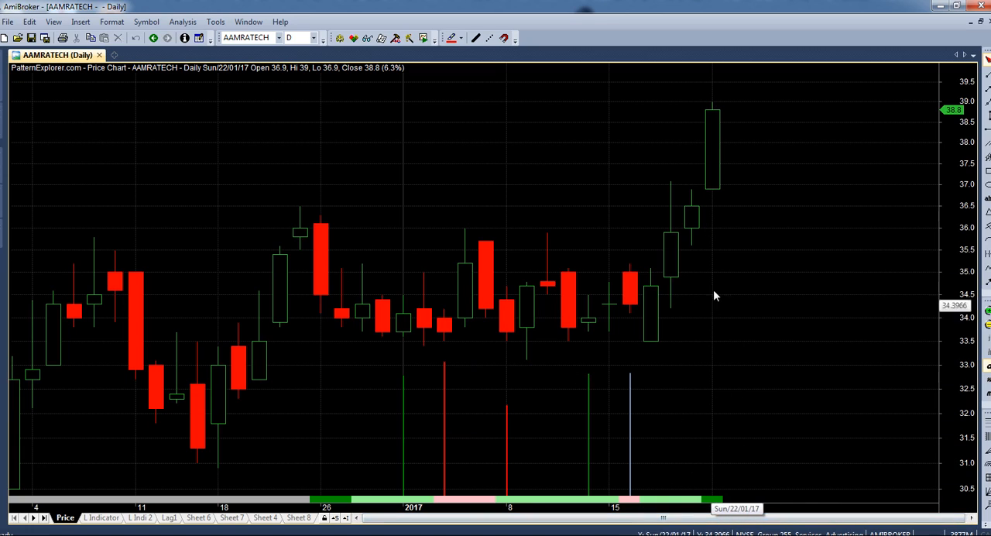
# - Examine the imported AAMRATECH daily bars from December 2016 to 22 January 2017, checking individual dates and prices
pyautogui.moveTo(711, 178)
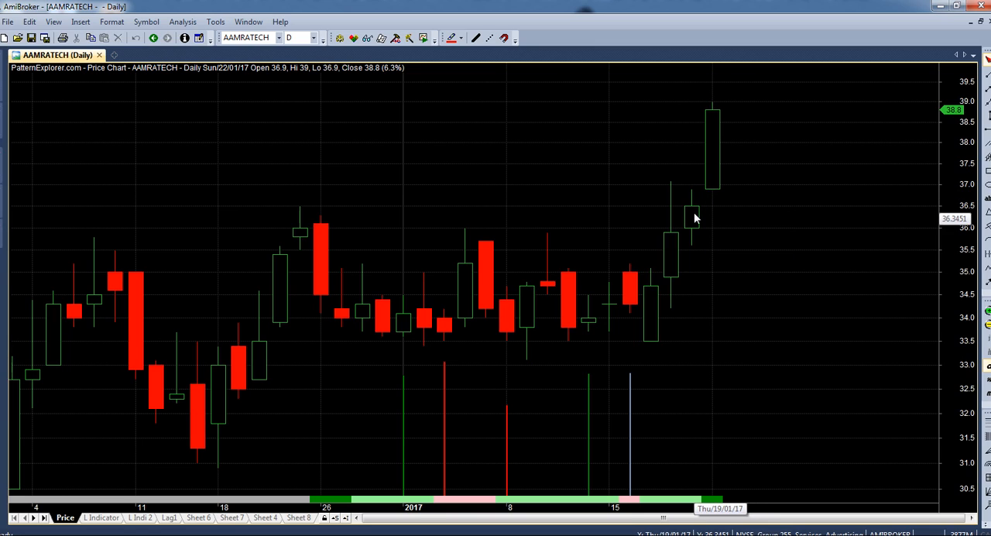
pyautogui.moveTo(694, 215)
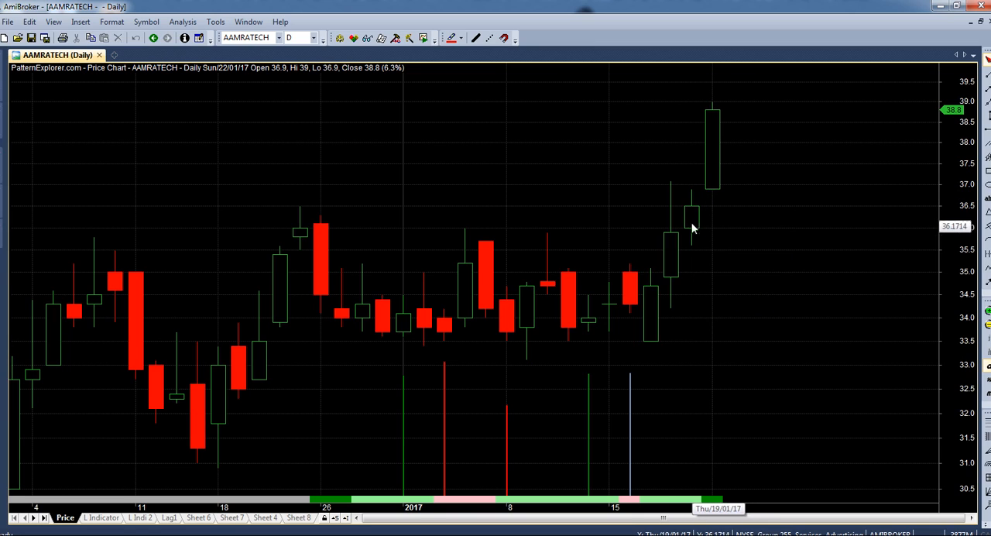
pyautogui.moveTo(677, 265)
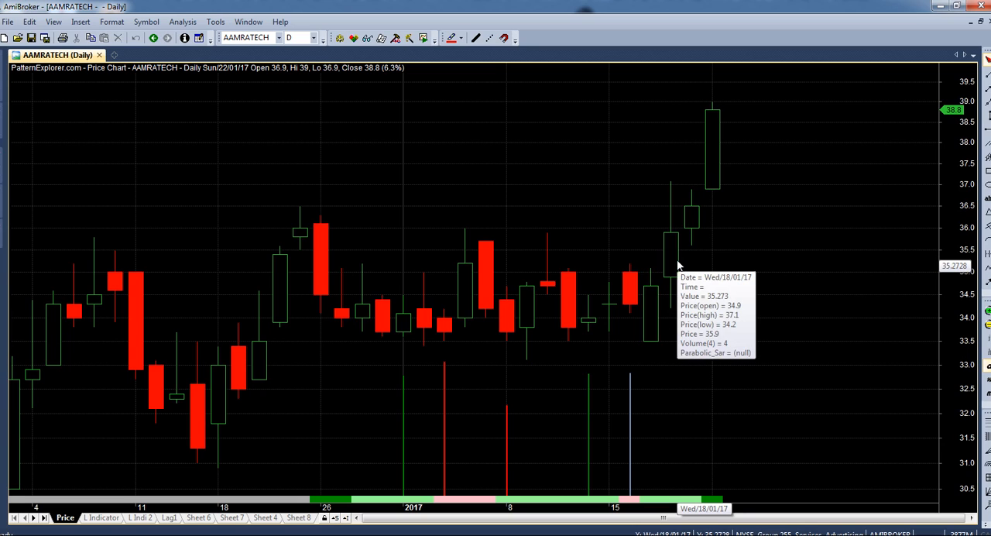
pyautogui.moveTo(638, 322)
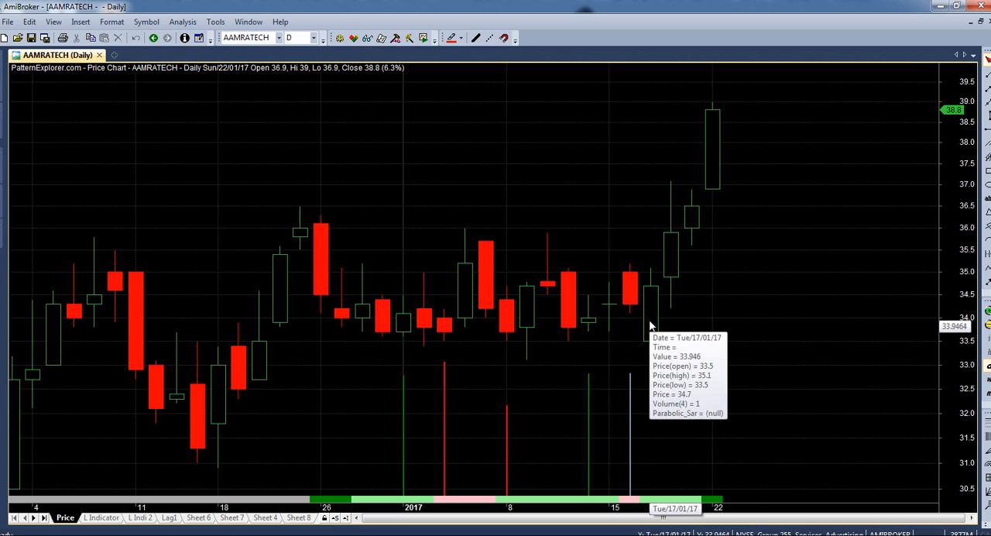
pyautogui.moveTo(632, 299)
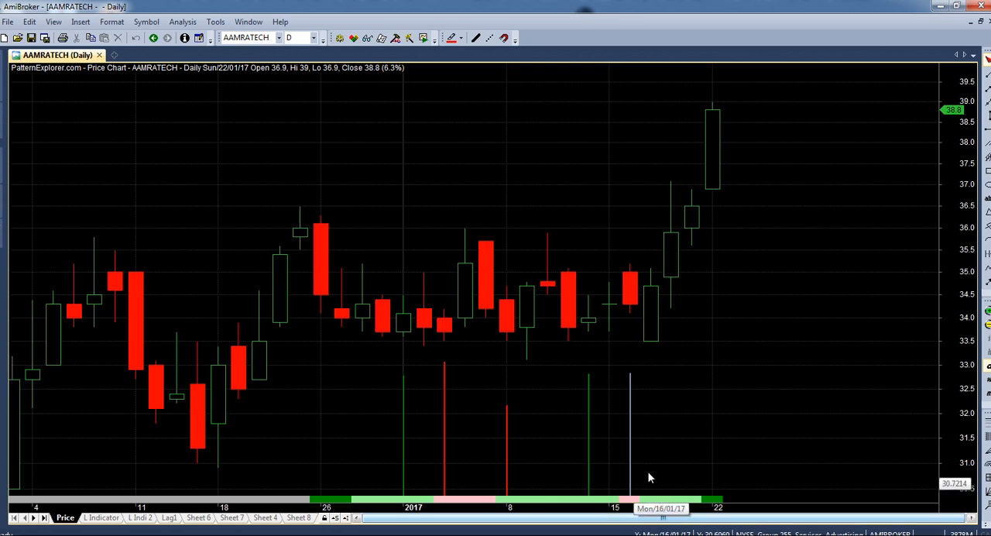
pyautogui.click(504, 378)
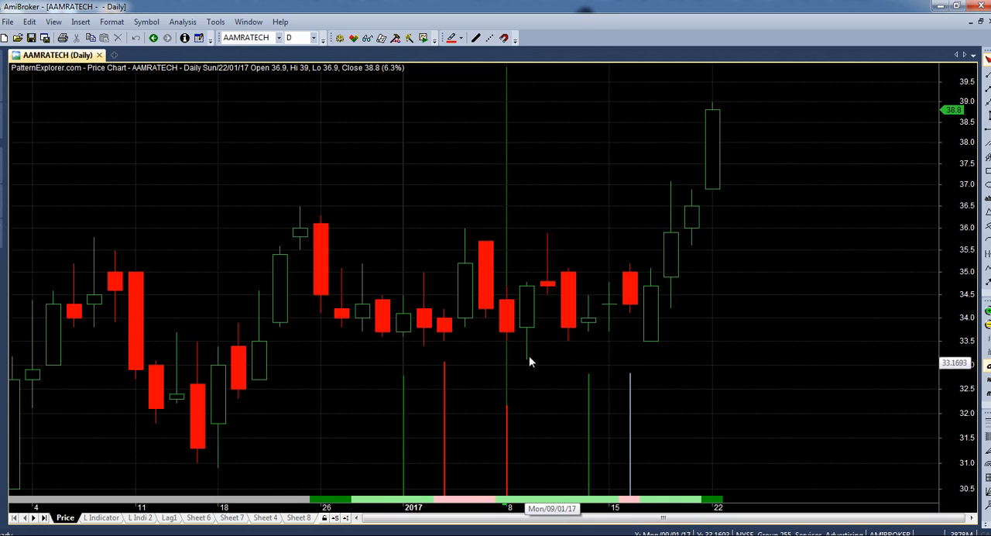
pyautogui.click(530, 358)
pyautogui.click(526, 357)
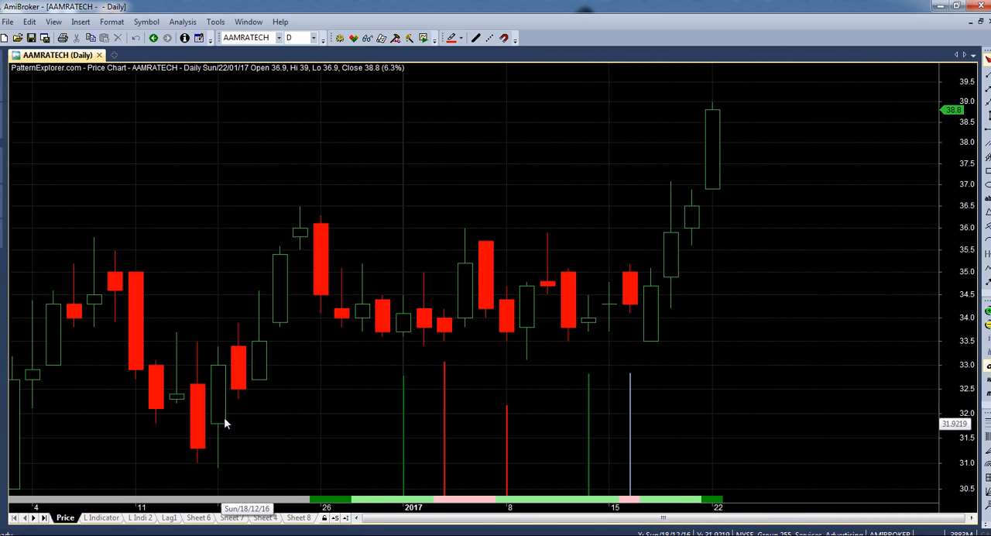
pyautogui.moveTo(233, 418)
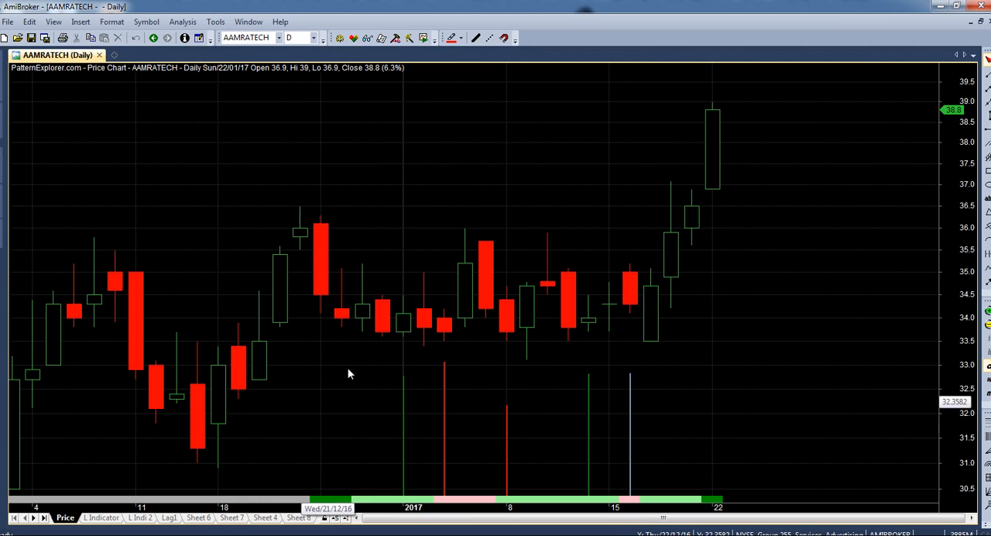
pyautogui.moveTo(372, 280)
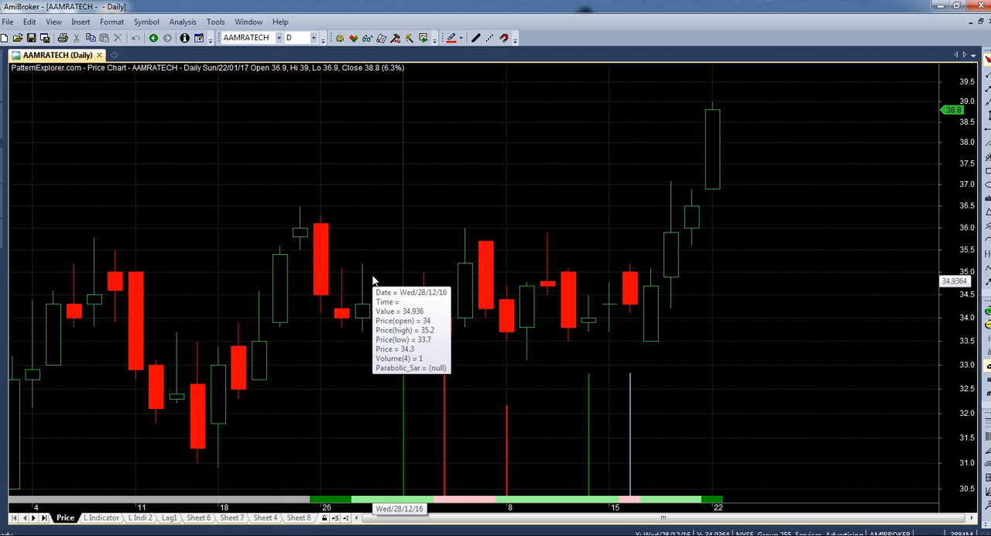
# - Save the database with the imported price data
pyautogui.click(45, 38)
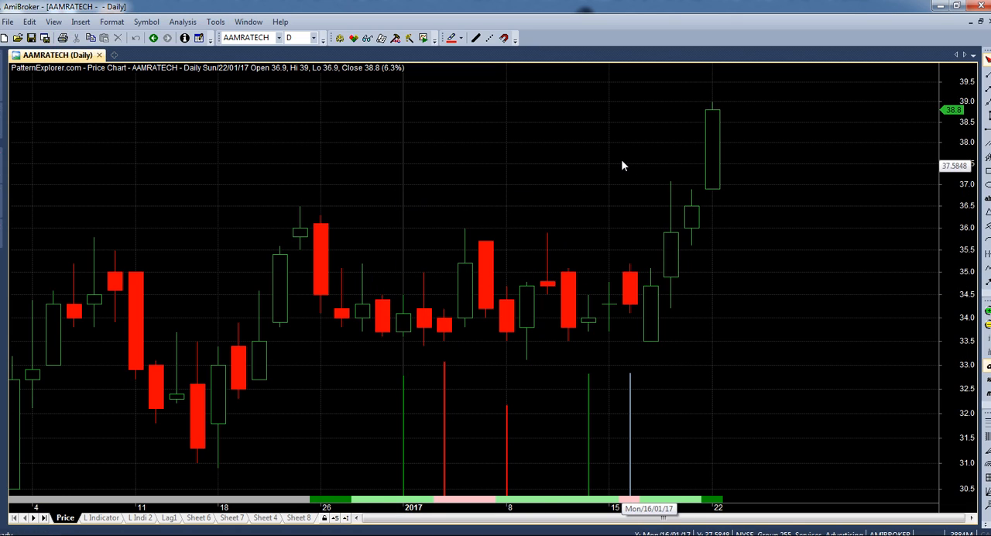
pyautogui.moveTo(622, 164)
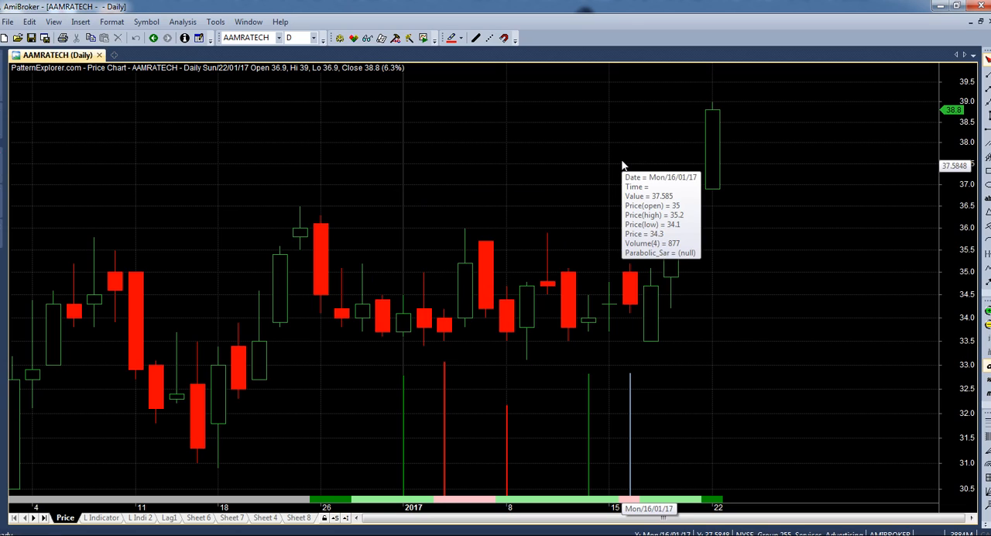